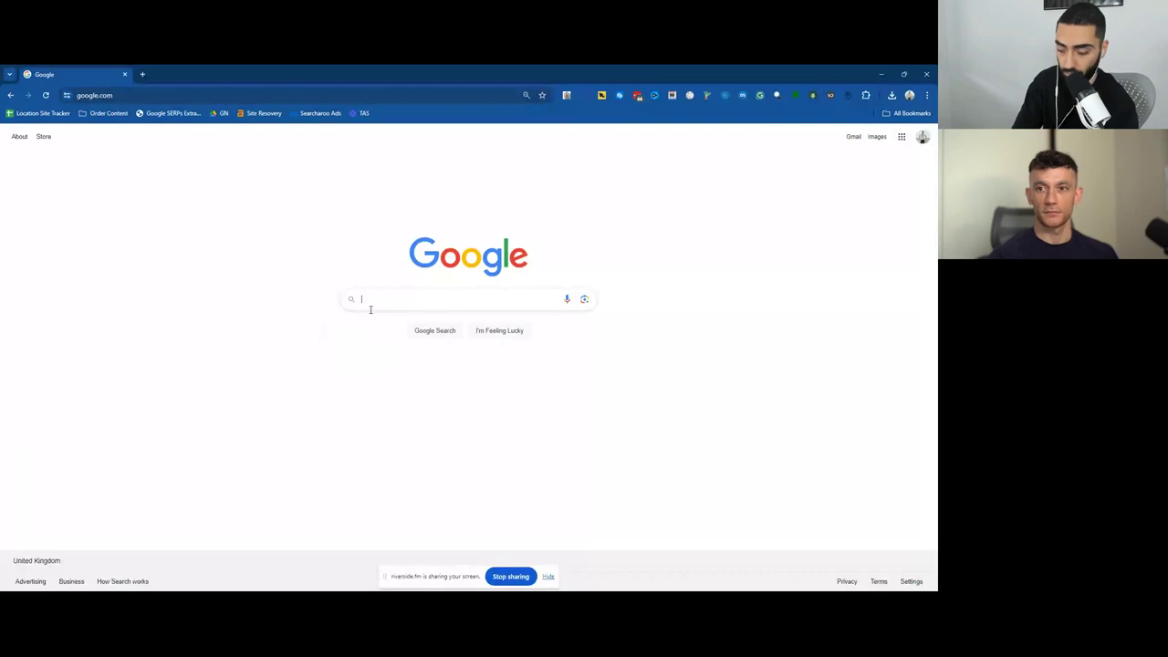
# Type 'lawyer for a' into Google Search to see its autocomplete suggestions.
pyautogui.write('law')
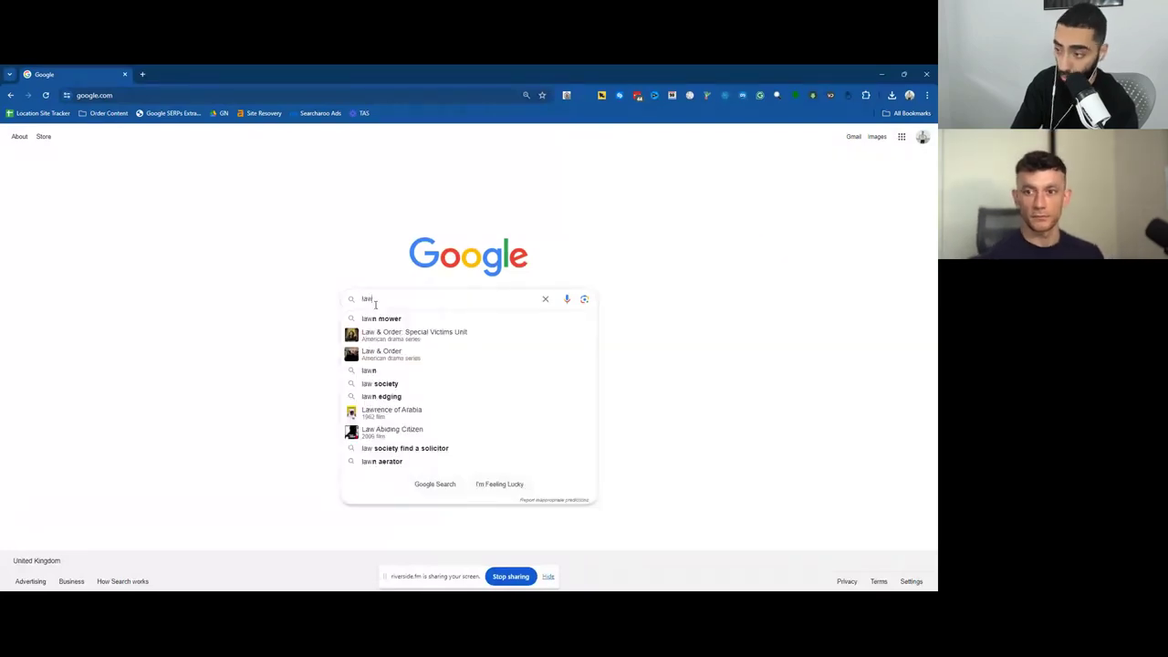
pyautogui.write('yer')
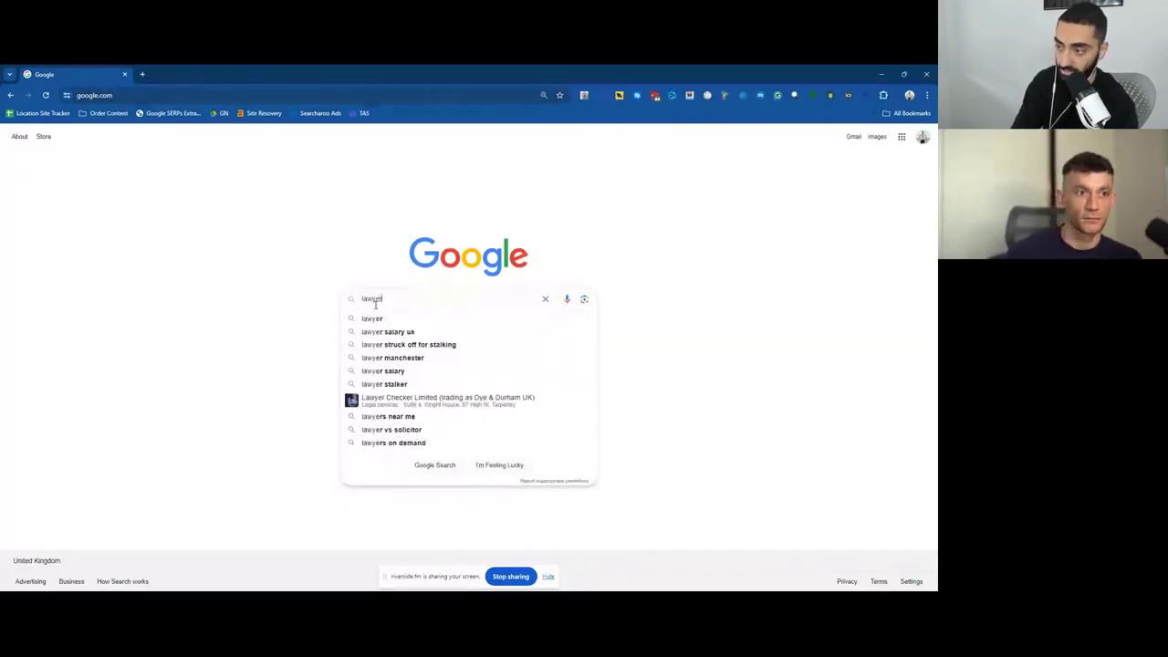
pyautogui.write(' fo')
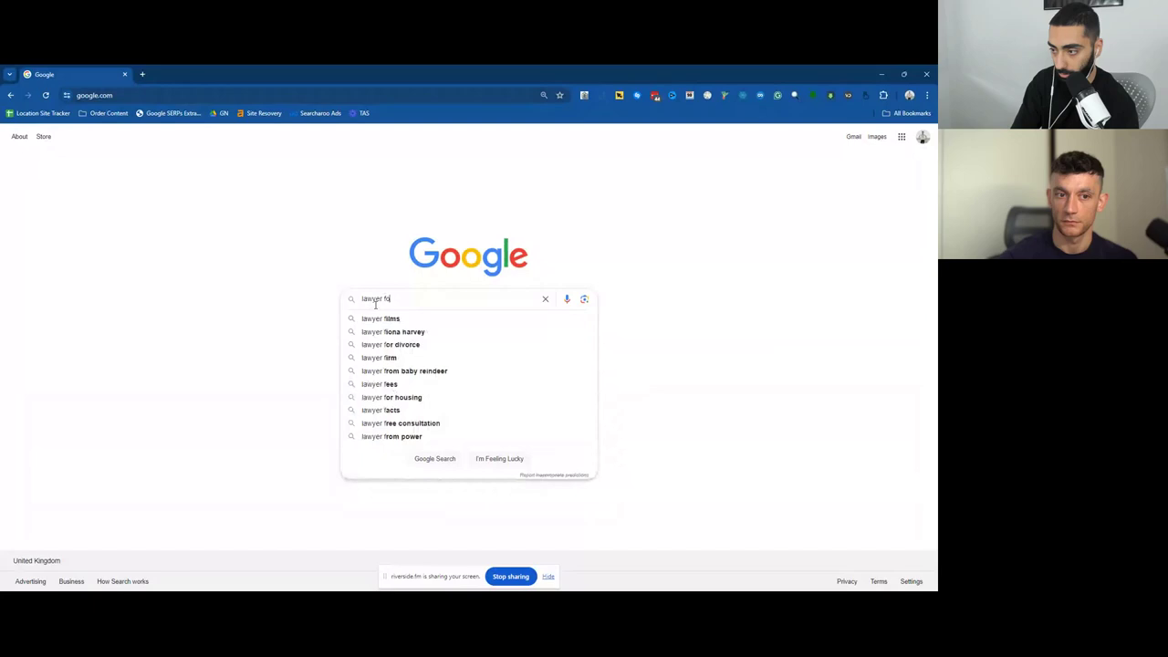
pyautogui.write('r accident')
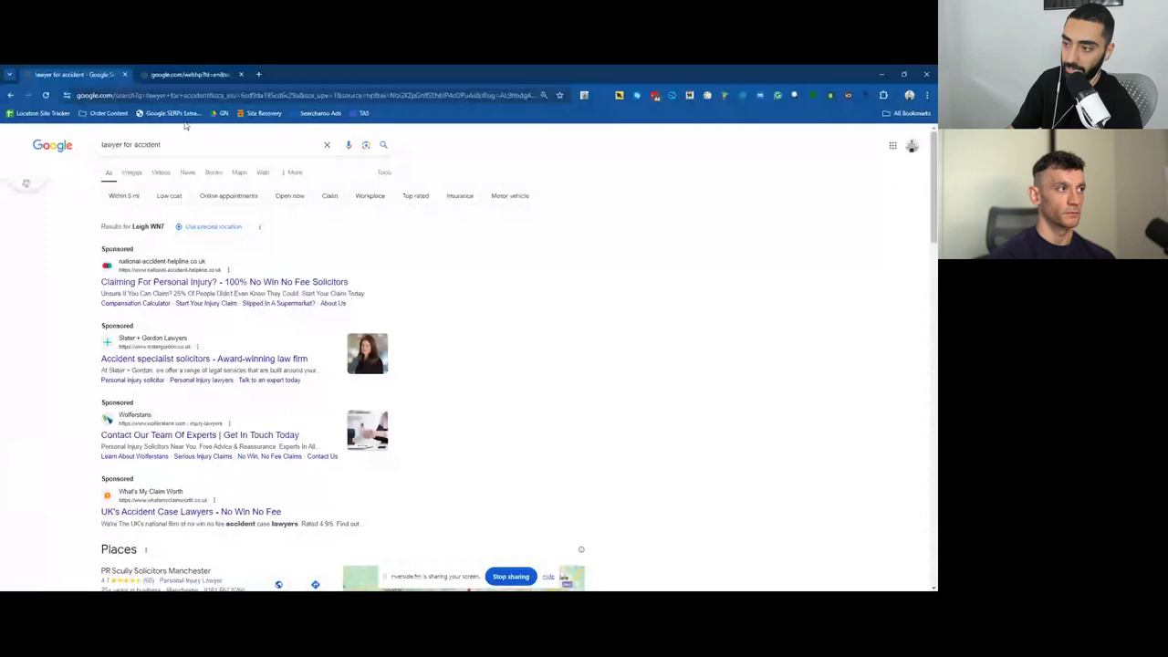
# In the second tab, search 'lawyer for auto accident' by inserting 'auto' into the query.
pyautogui.click(79, 72)
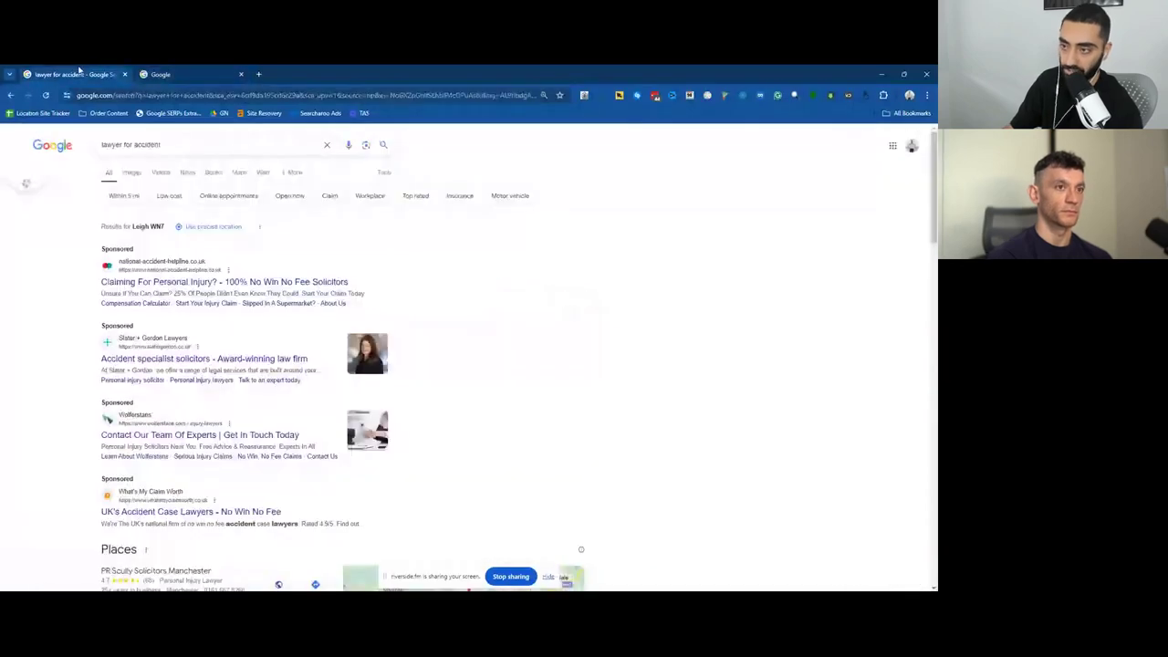
pyautogui.click(162, 73)
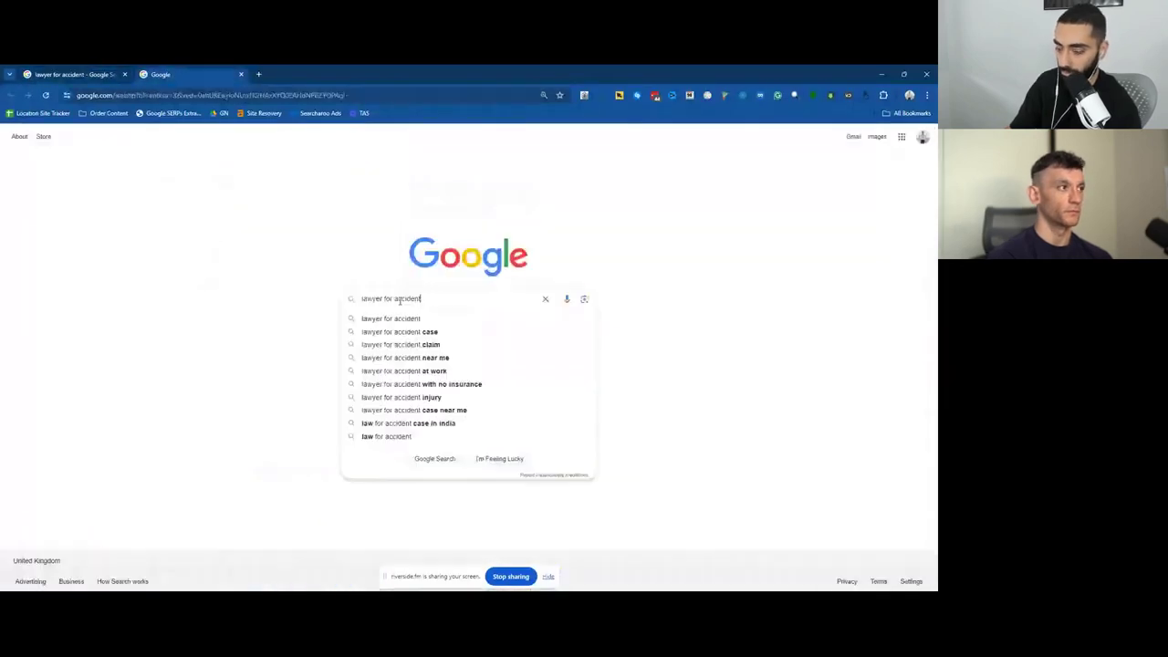
pyautogui.click(394, 298)
pyautogui.write('auto')
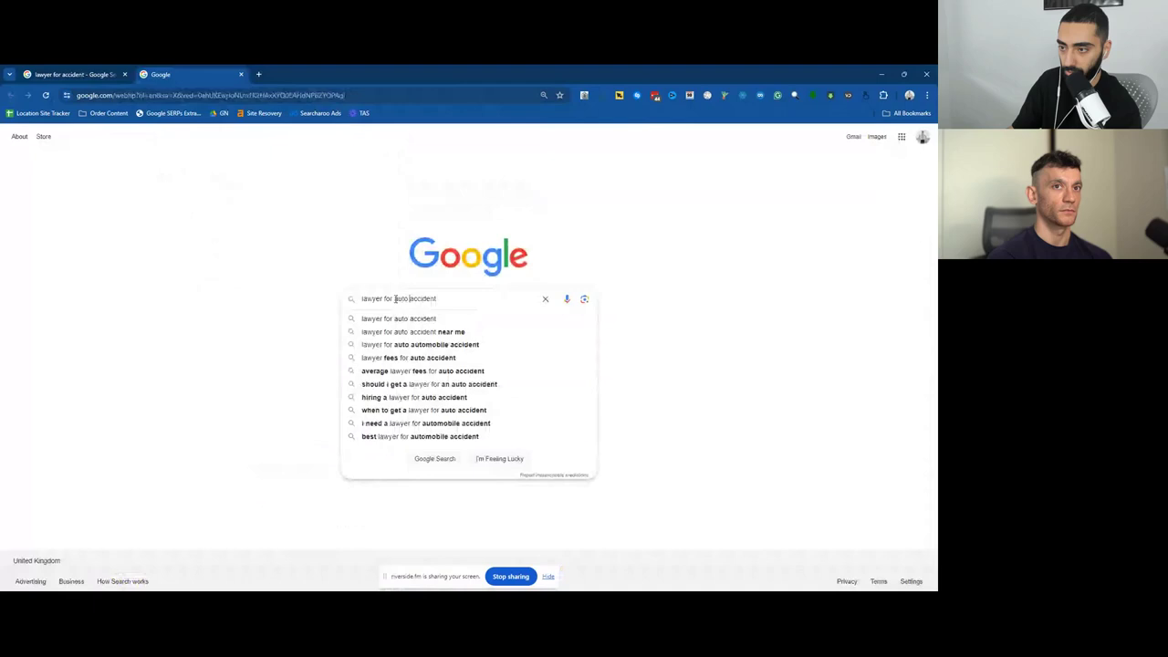
pyautogui.press('Return')
# Scroll through the auto accident results, then the lawyer for accident results.
pyautogui.scroll(-5, 66, 301)
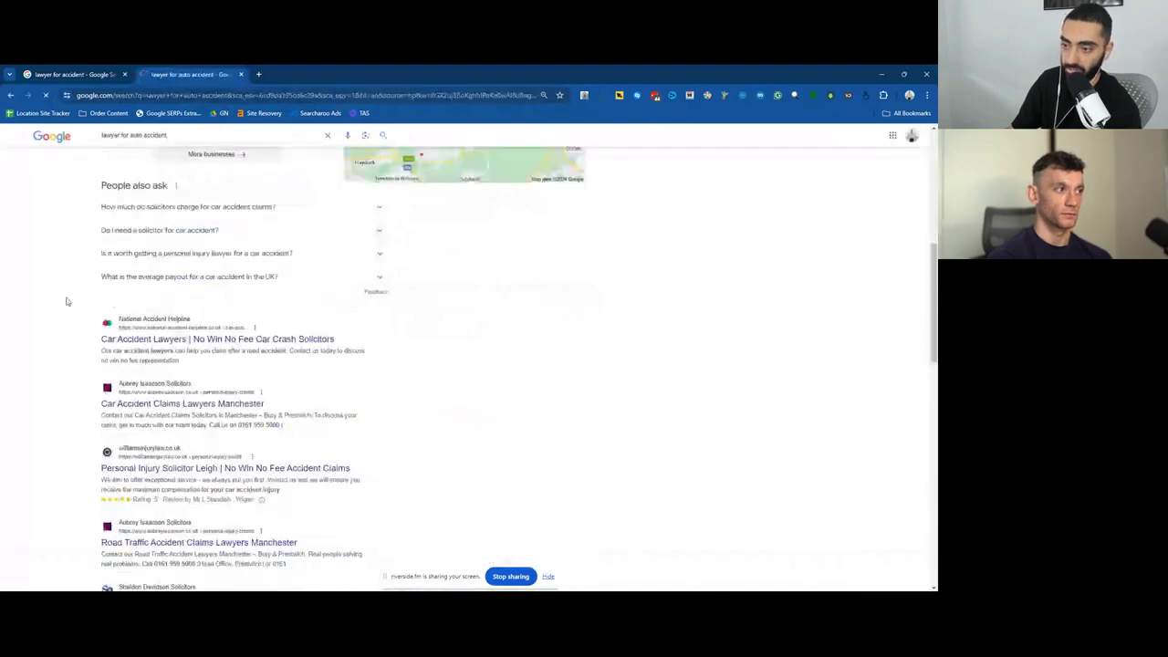
pyautogui.scroll(-3, 80, 310)
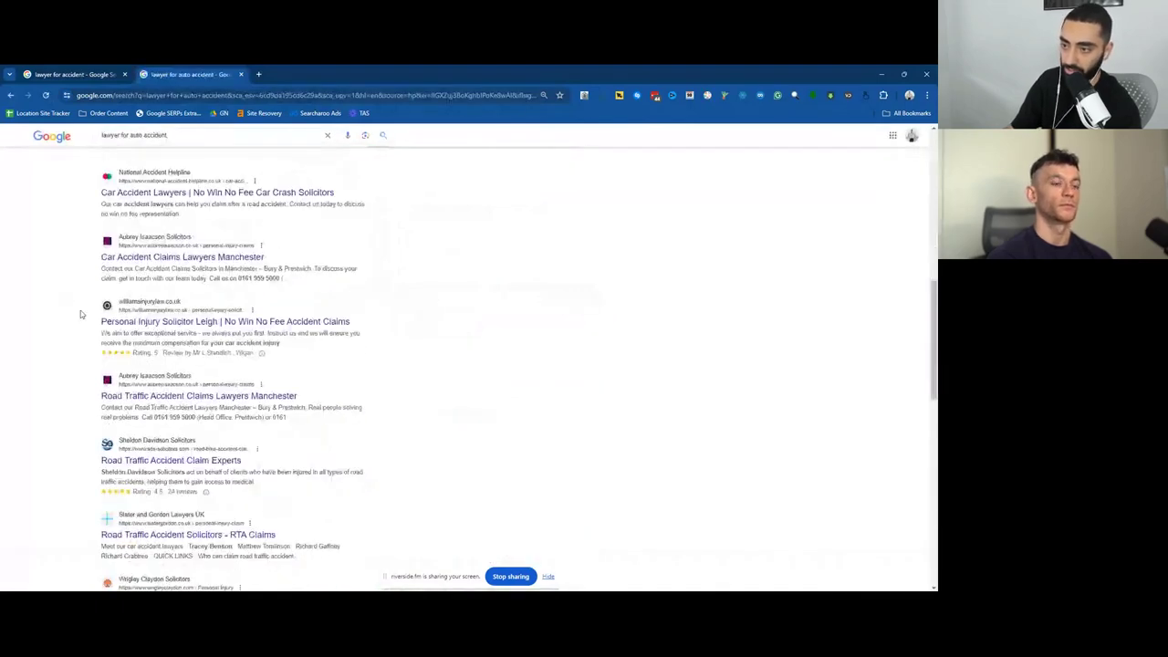
pyautogui.hotkey('ctrl', 'shift', 'Tab')
pyautogui.scroll(-2, 64, 317)
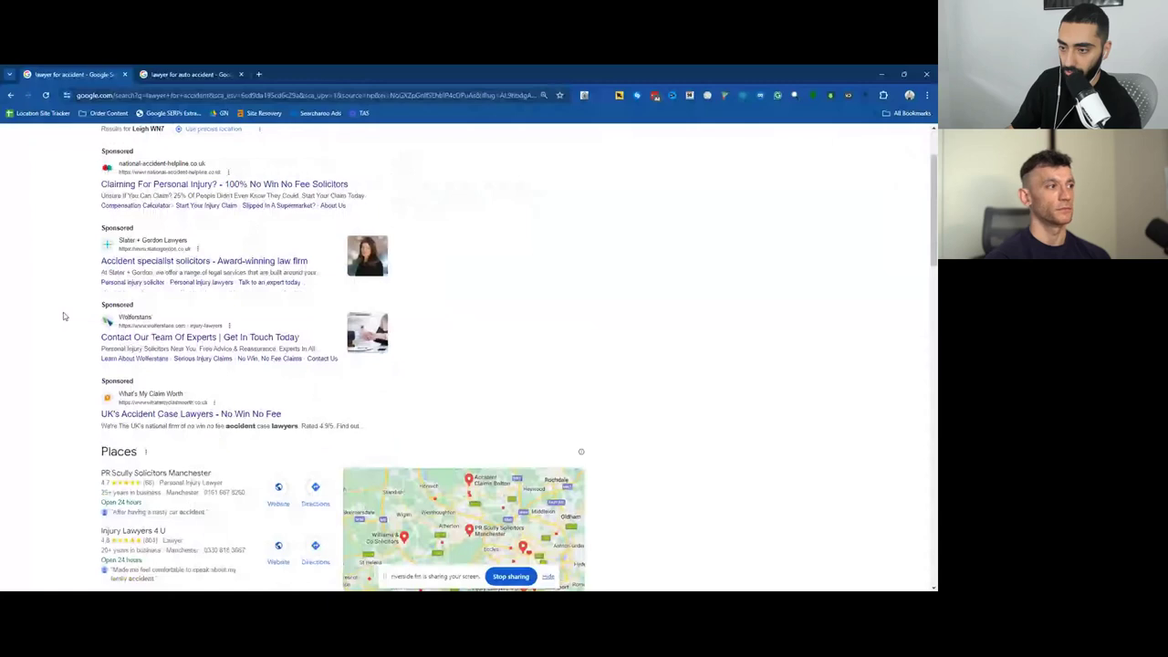
pyautogui.scroll(-5, 64, 317)
pyautogui.scroll(-1, 108, 290)
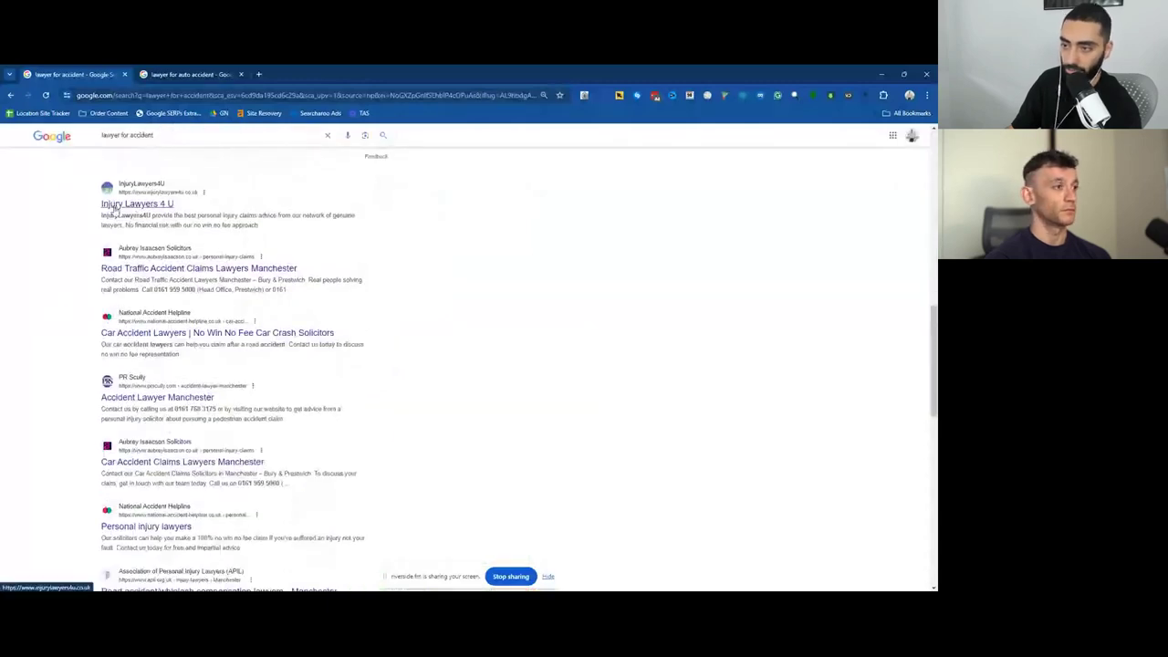
# Flip back and forth between the two result tabs to compare them.
pyautogui.click(185, 73)
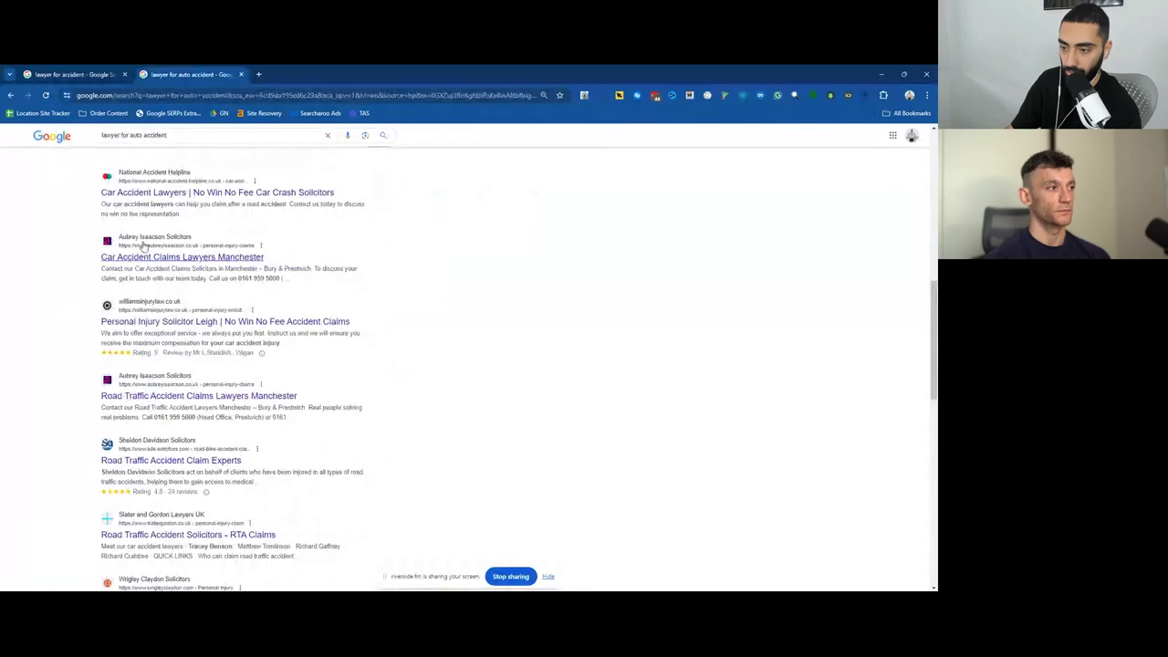
pyautogui.scroll(2, 107, 315)
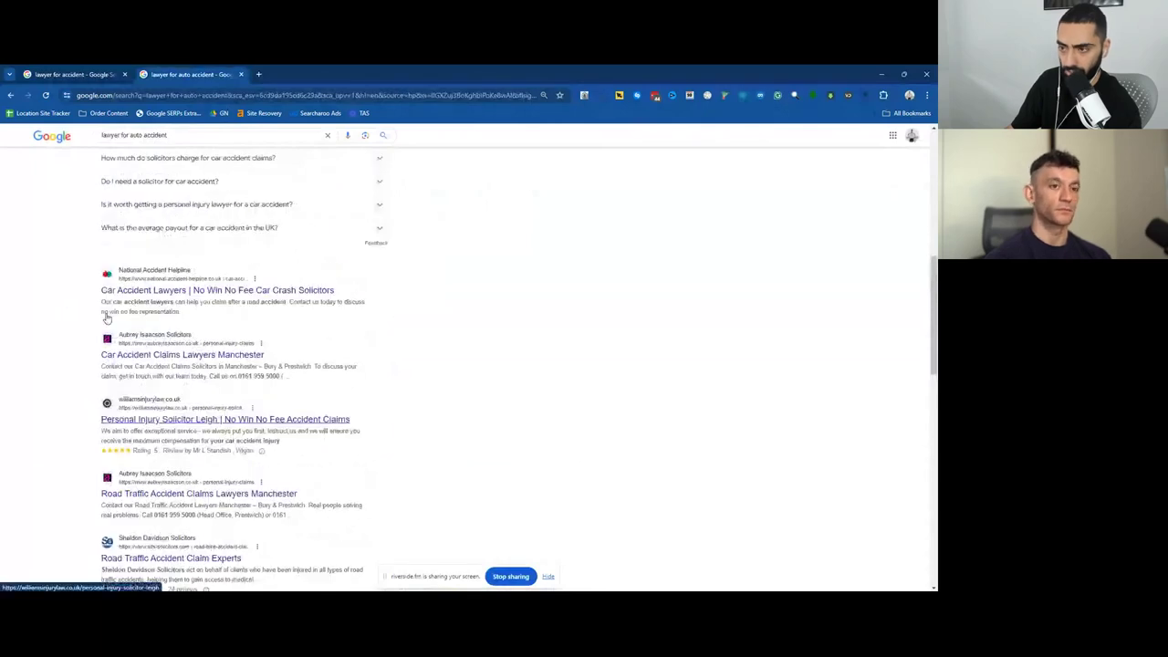
pyautogui.scroll(1, 106, 317)
pyautogui.click(73, 74)
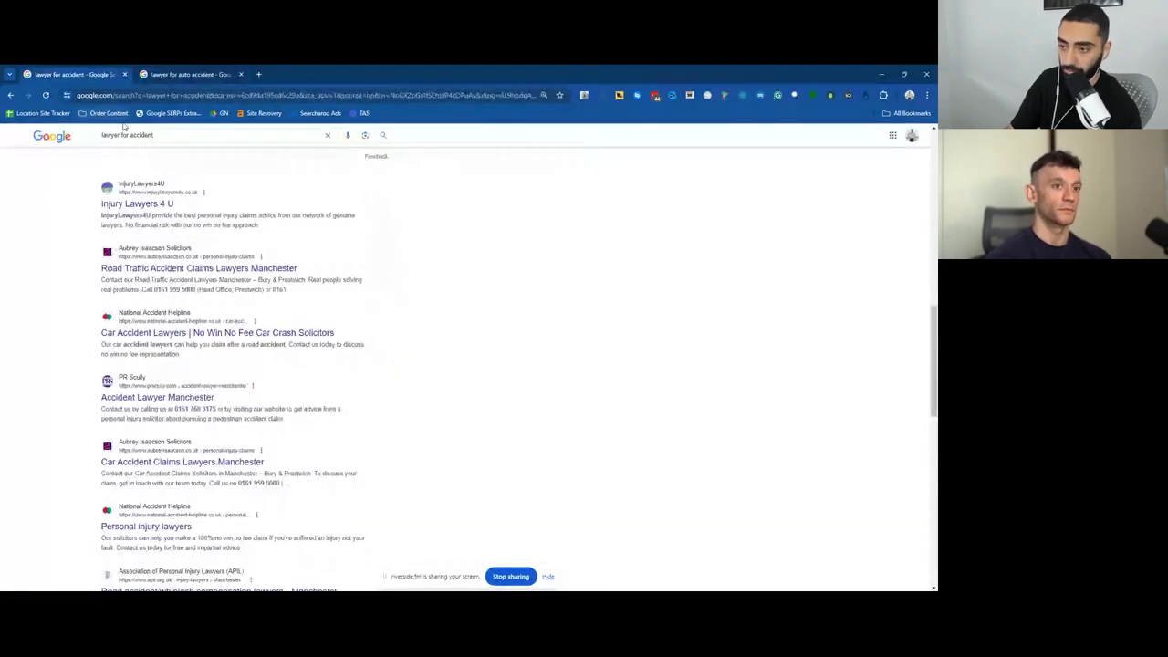
pyautogui.click(151, 78)
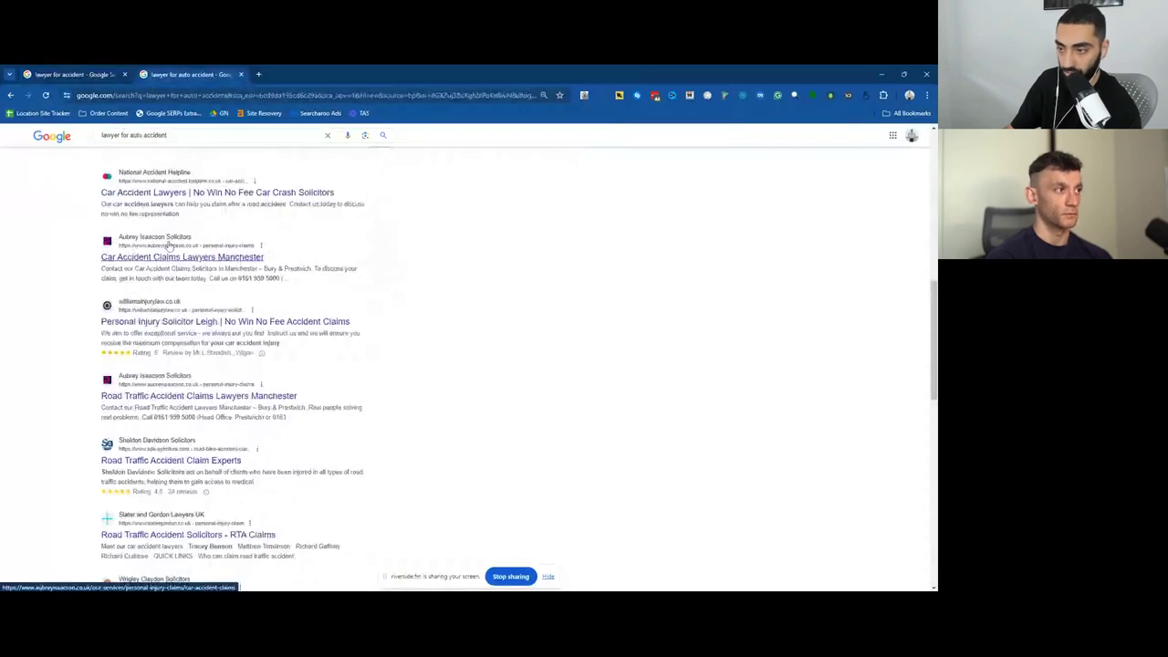
pyautogui.click(73, 69)
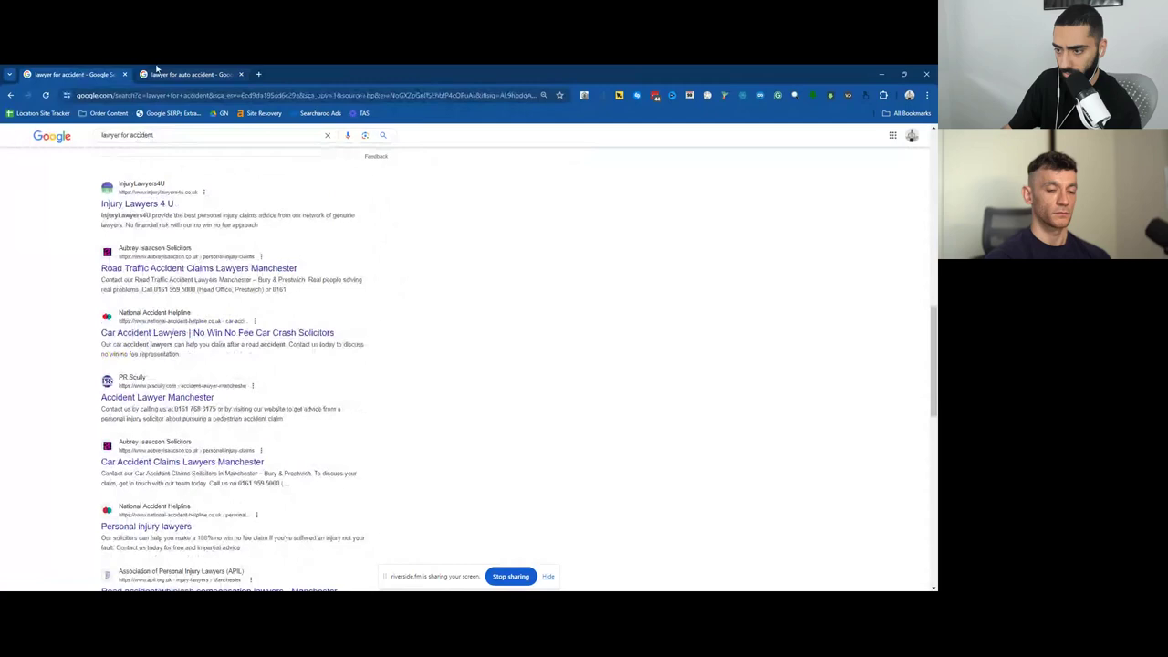
pyautogui.click(160, 73)
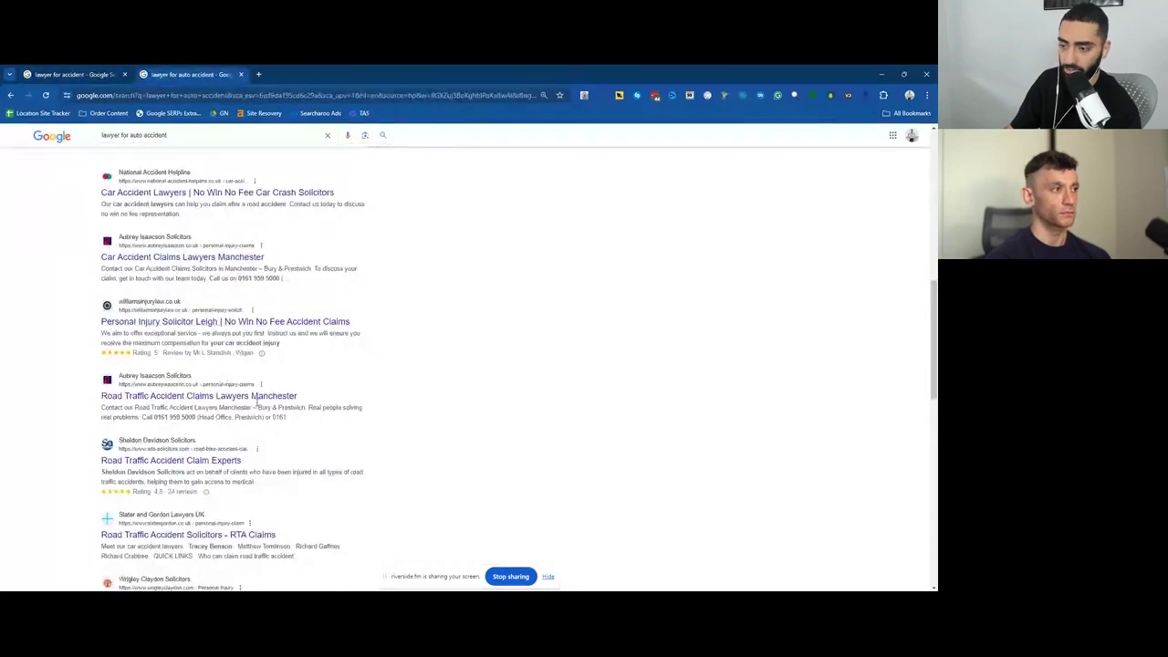
pyautogui.click(87, 75)
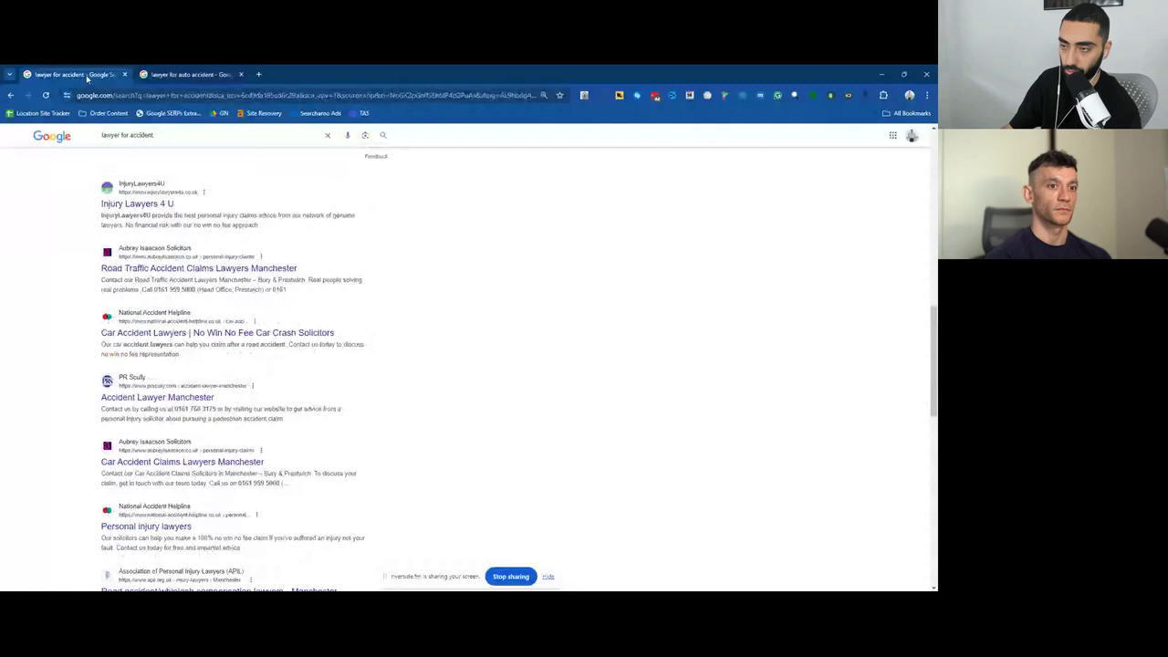
pyautogui.click(160, 74)
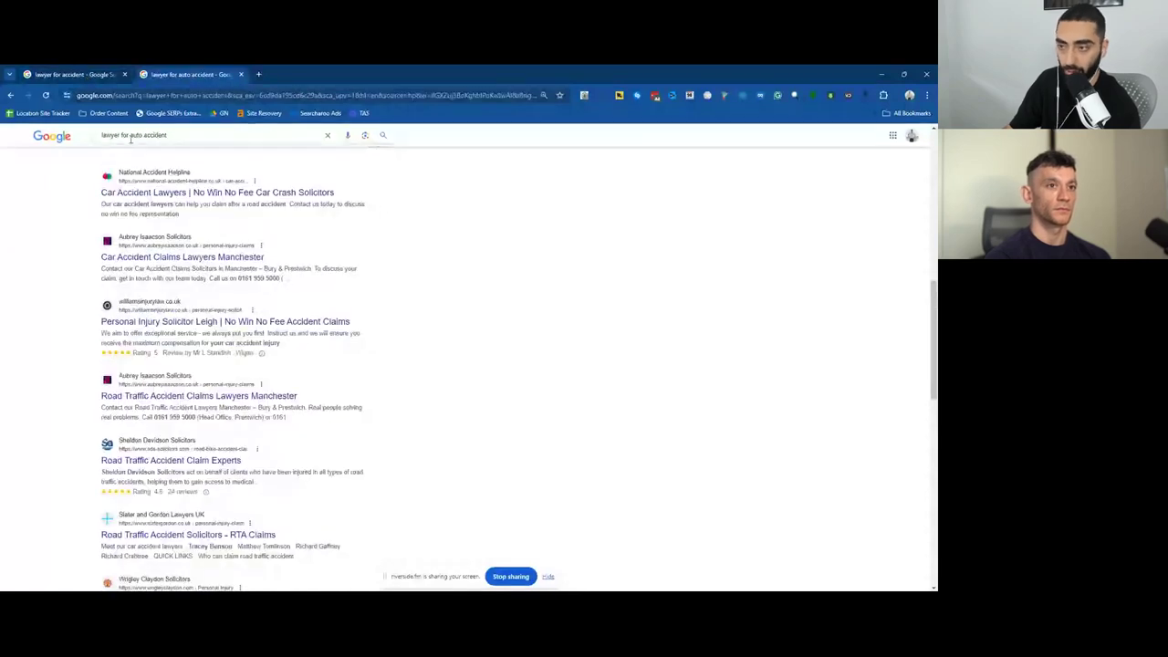
# Replace 'auto accident' with 'b' to check suggestions, then return to Google's home page.
pyautogui.moveTo(127, 136)
pyautogui.mouseDown()
pyautogui.moveTo(231, 139)
pyautogui.moveTo(131, 135)
pyautogui.mouseUp()
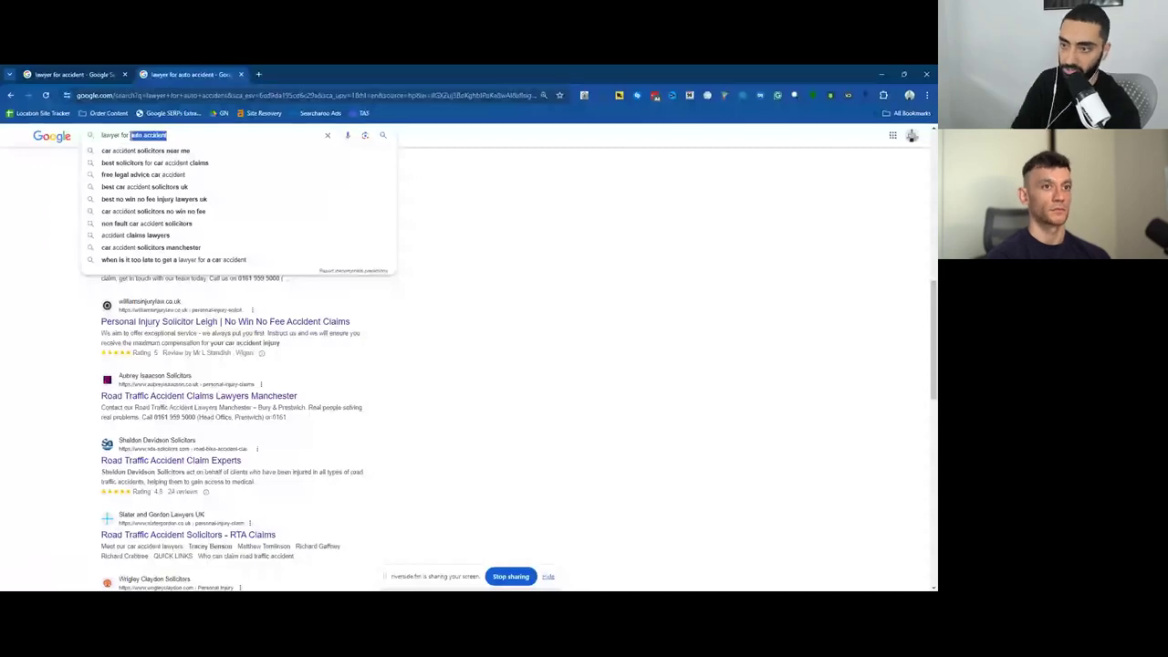
pyautogui.press('BackSpace')
pyautogui.write('b')
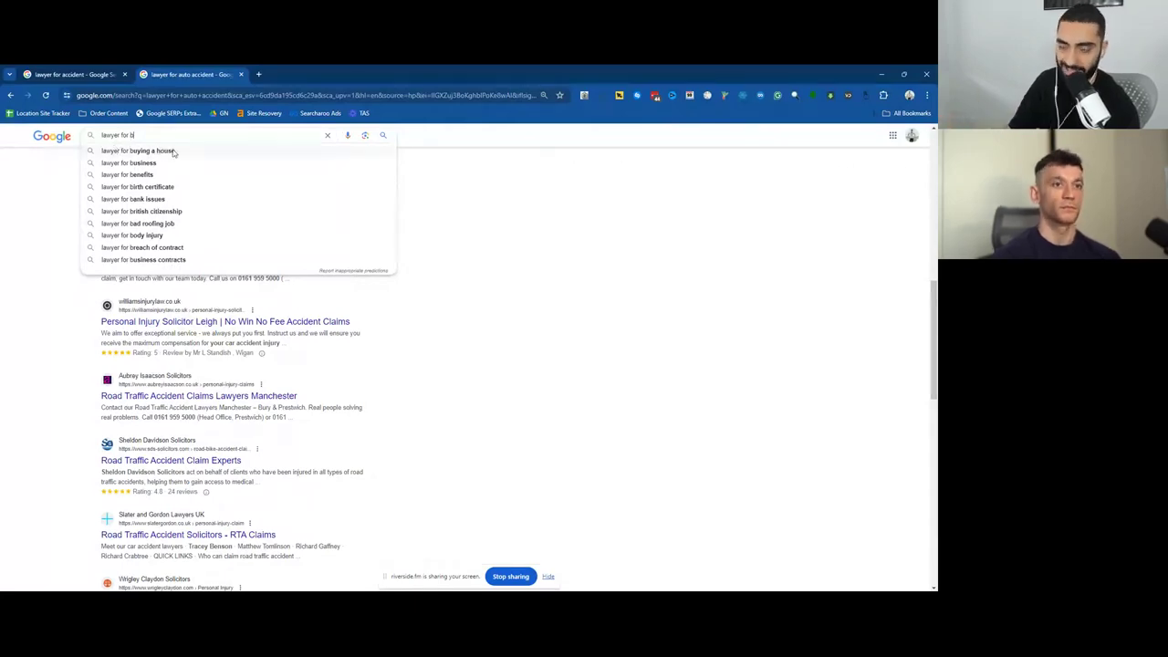
pyautogui.click(60, 147)
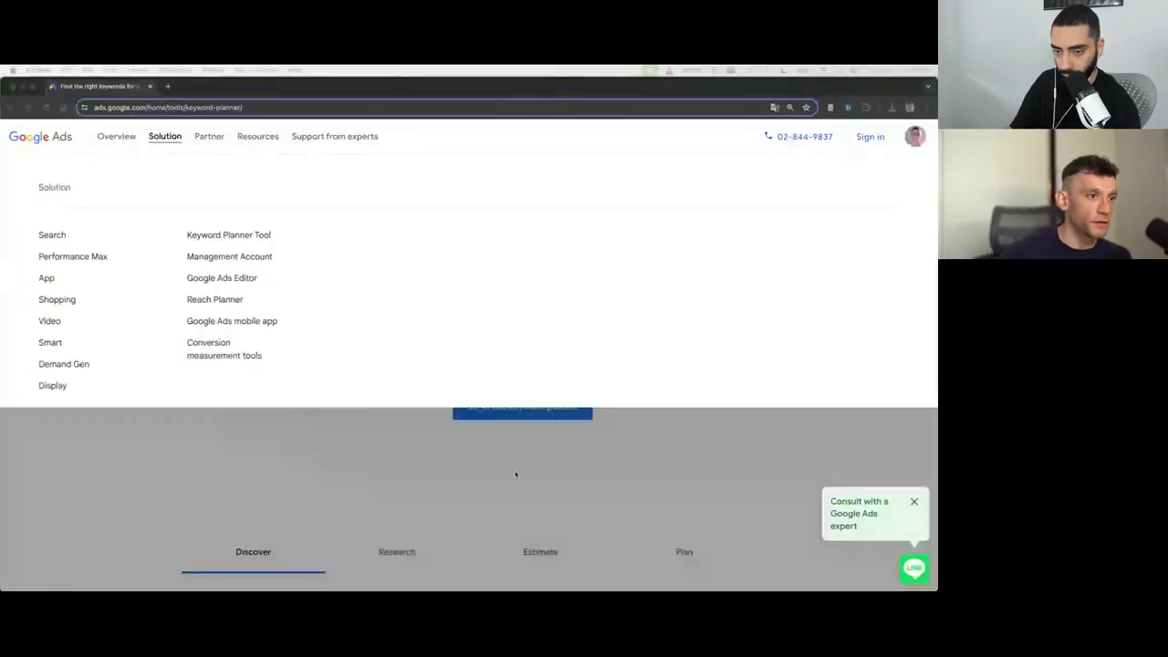
# Open Keyword Planner's Discover new keywords and choose Start with a website.
pyautogui.click(517, 471)
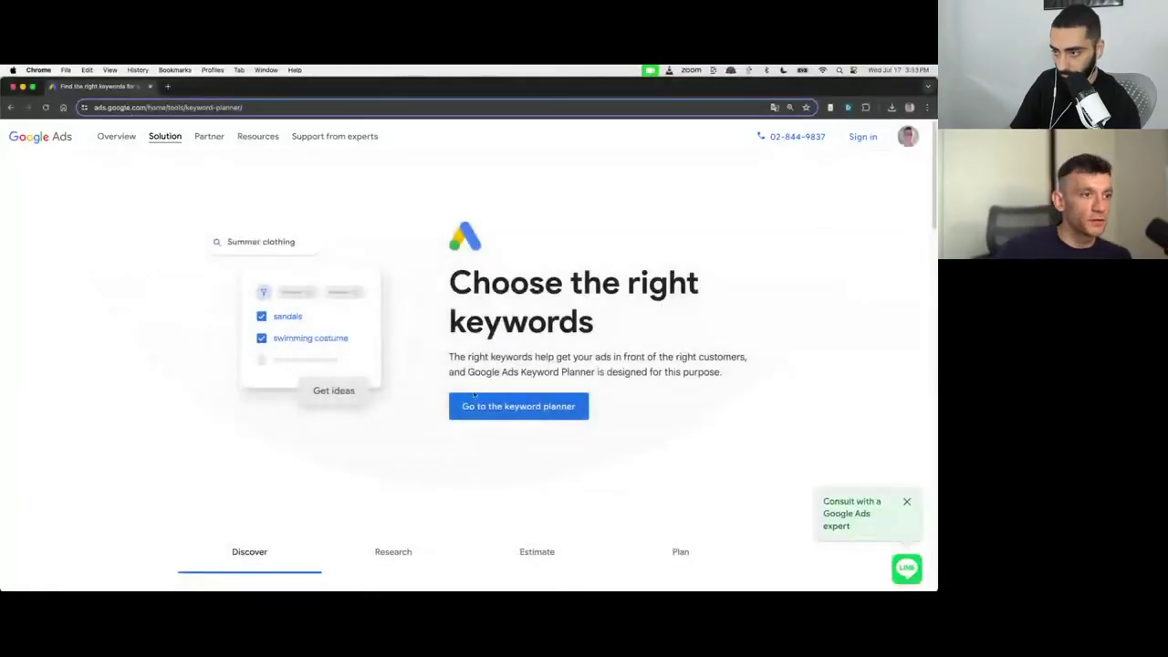
pyautogui.click(476, 404)
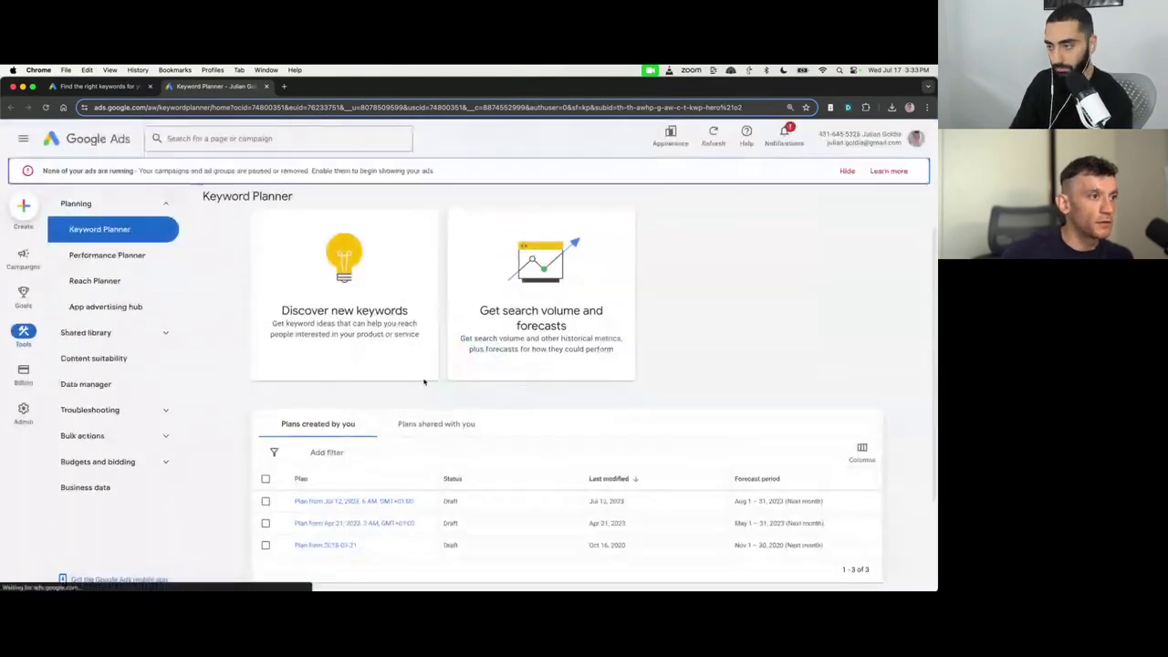
pyautogui.click(411, 369)
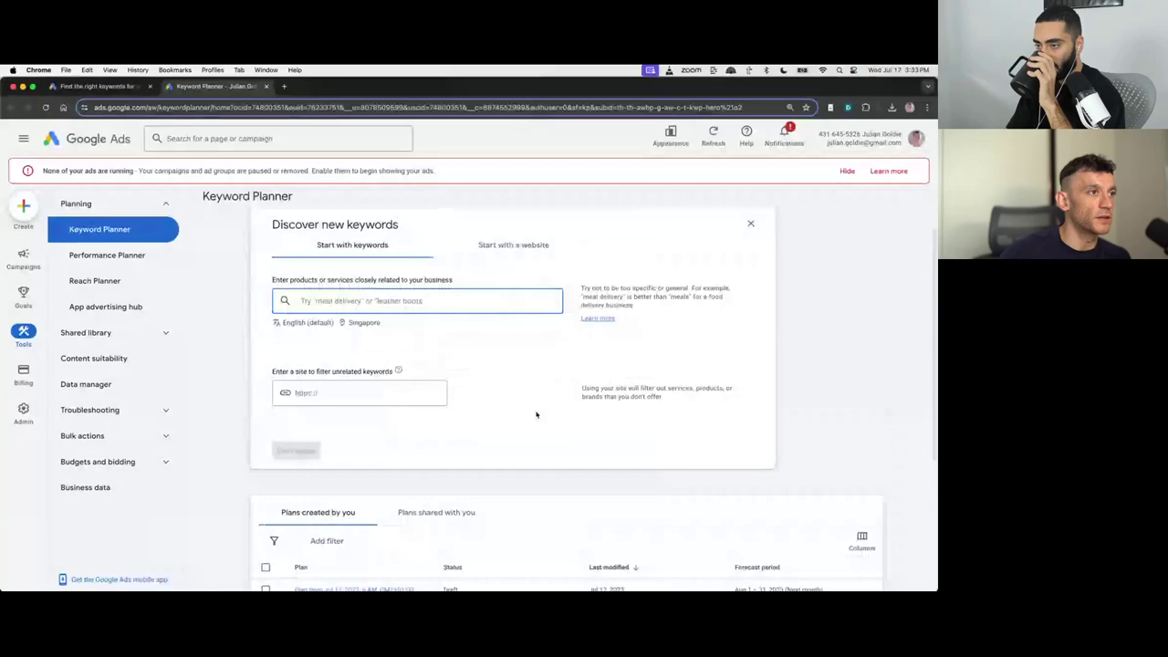
pyautogui.click(511, 244)
pyautogui.click(352, 243)
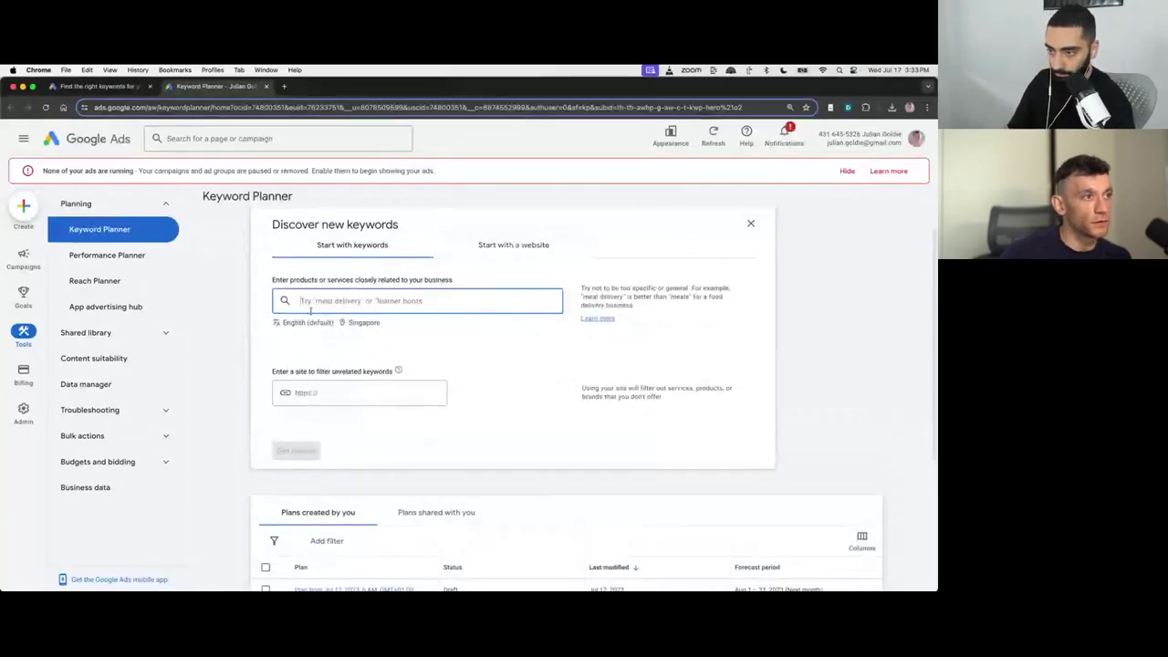
pyautogui.click(343, 390)
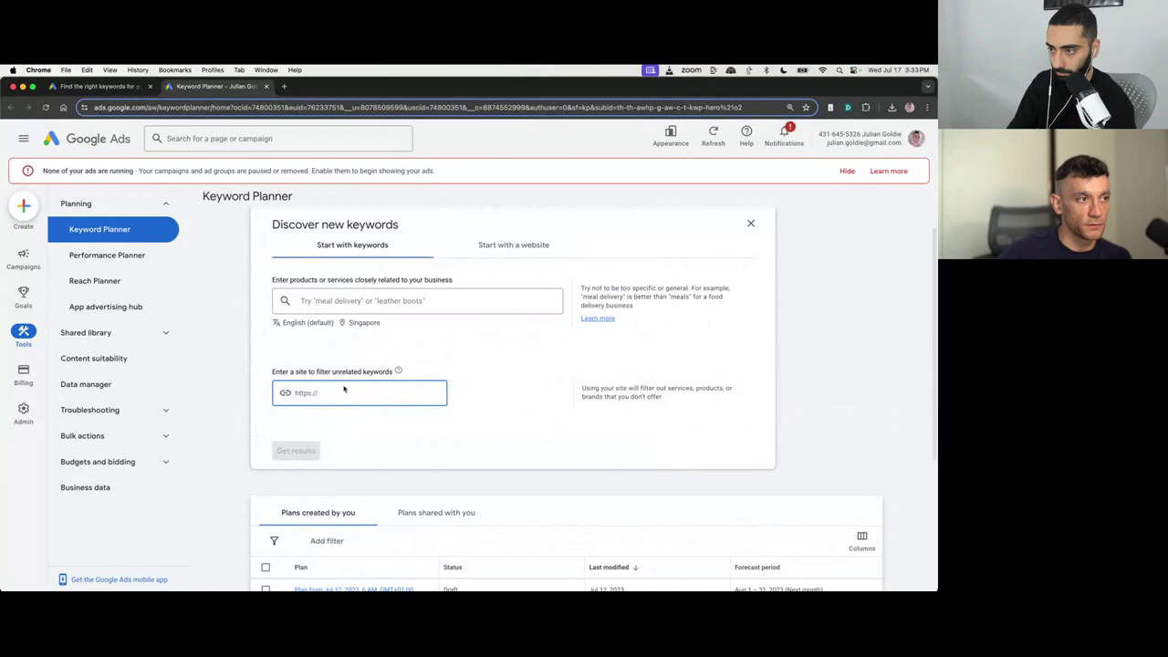
pyautogui.tripleClick(344, 371)
pyautogui.click(514, 244)
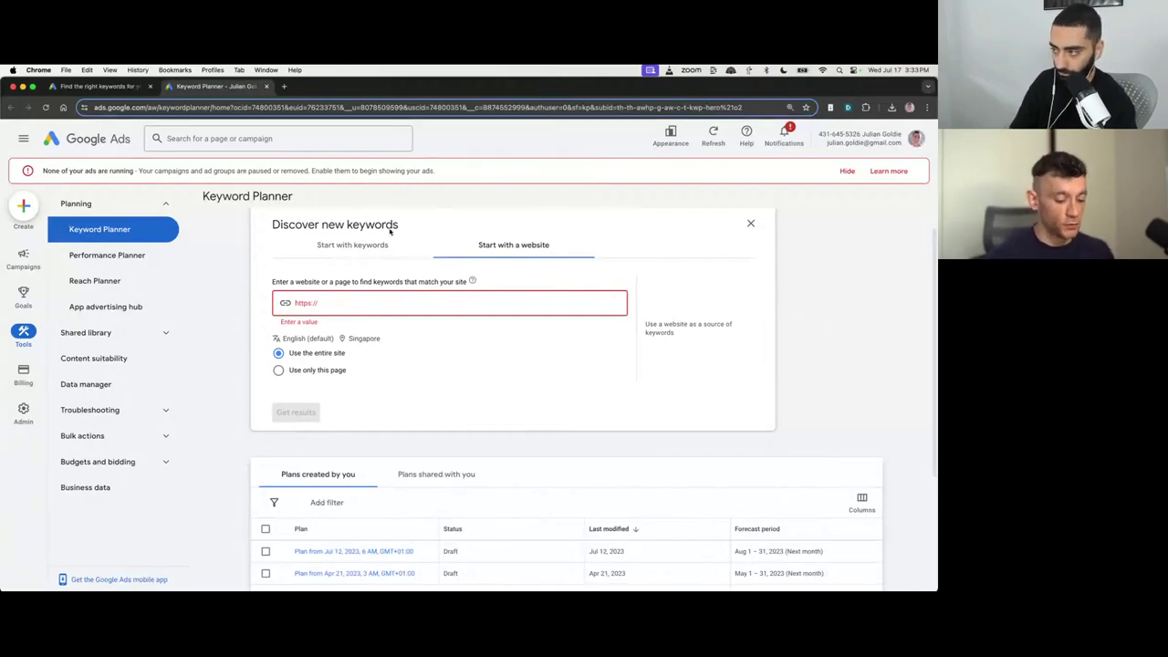
# Enter cakesbymk.com, keep Use the entire site, and get keyword ideas.
pyautogui.press('super+t')
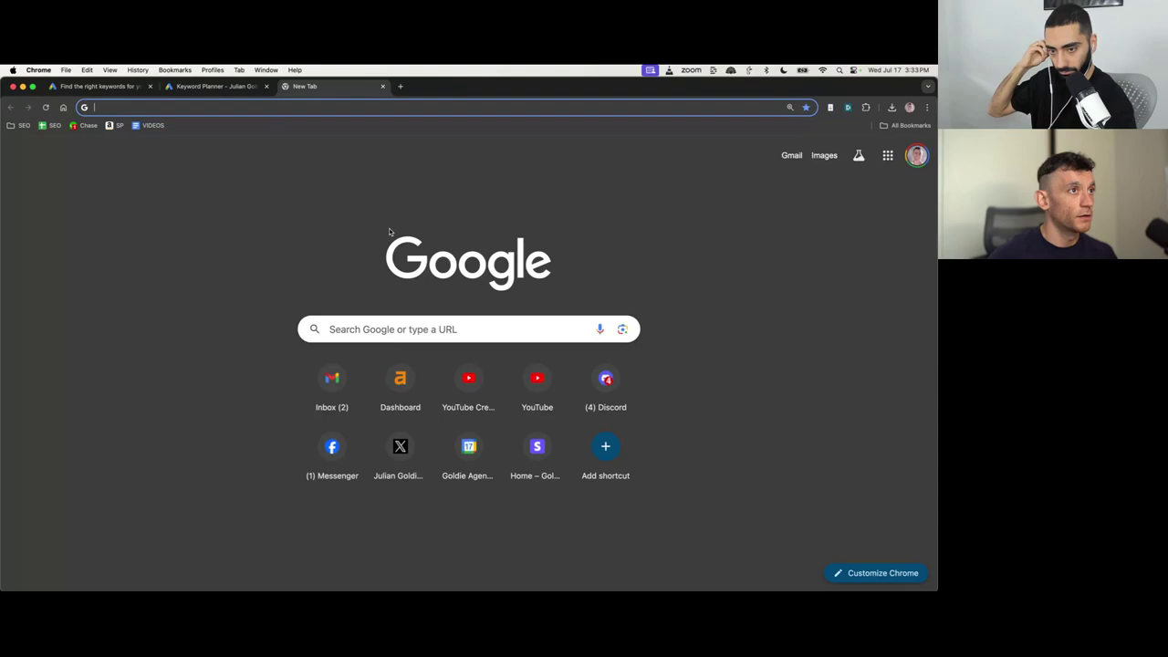
pyautogui.write('cakesby')
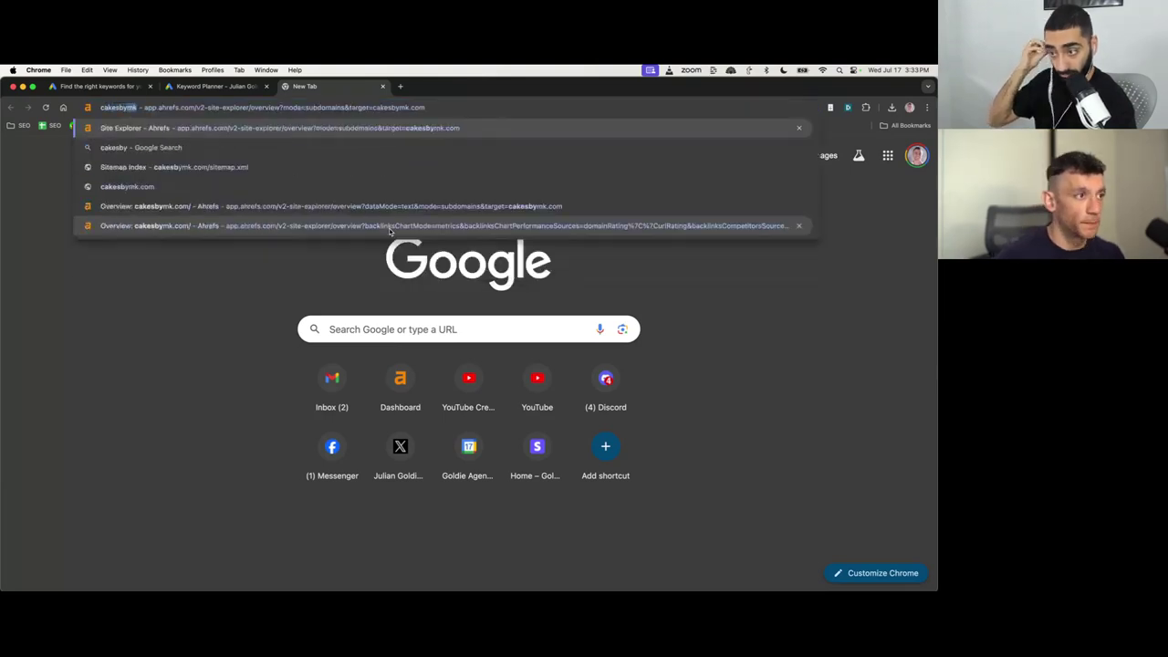
pyautogui.hotkey('ctrl', 'shift', 'Tab')
pyautogui.write('bymk.com')
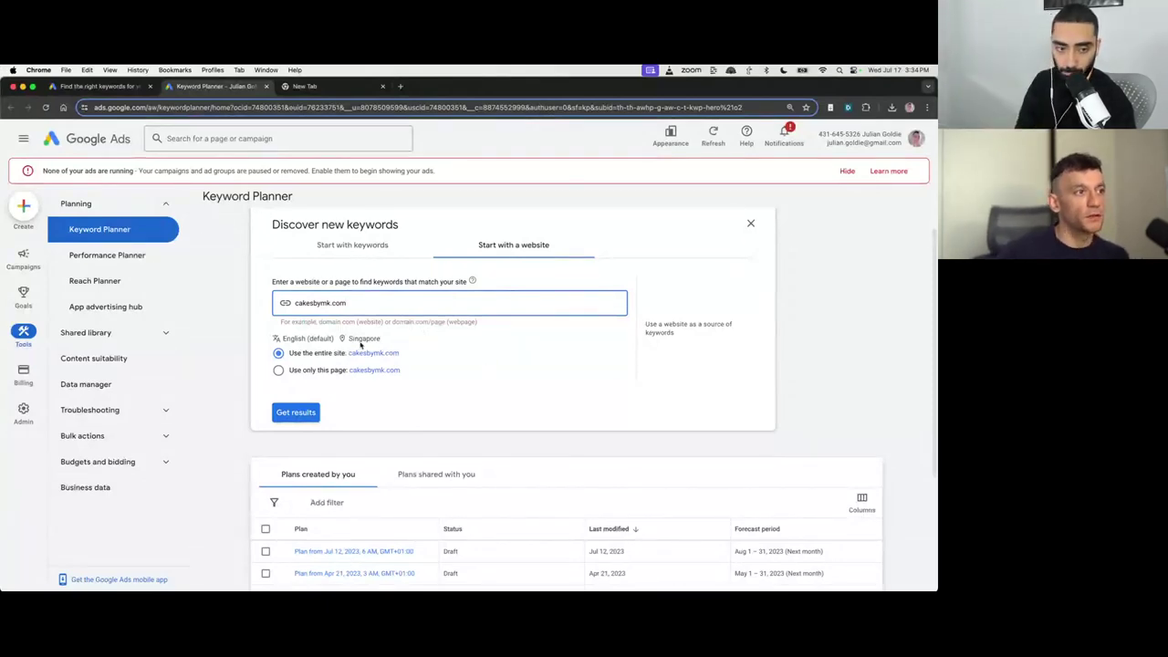
pyautogui.click(305, 372)
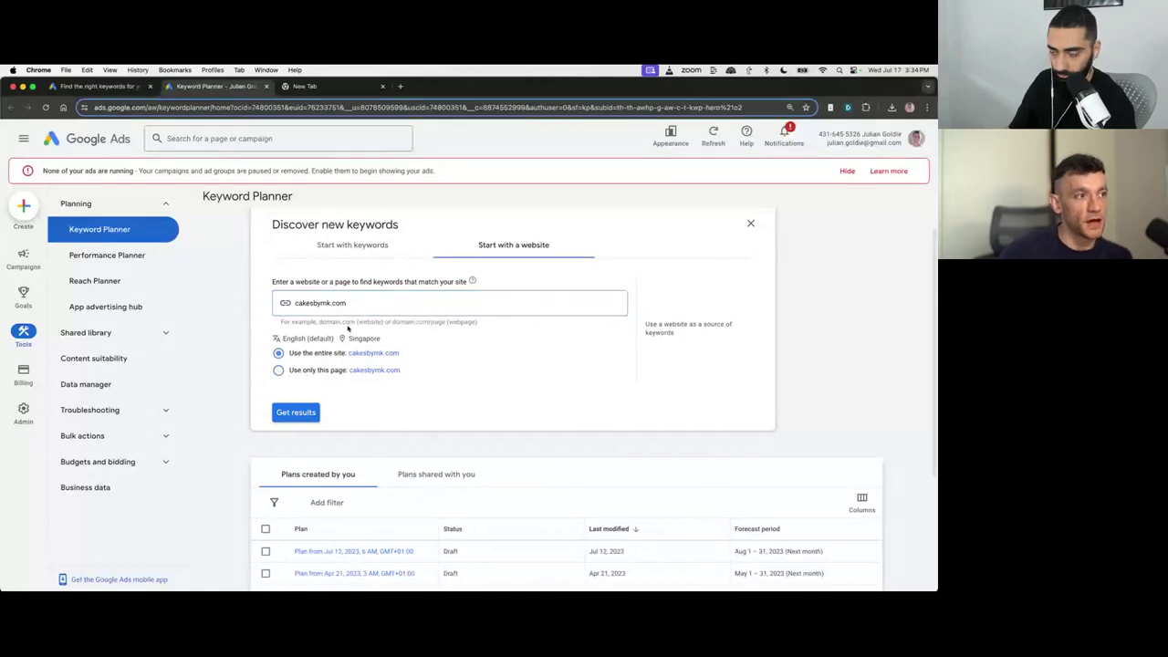
pyautogui.click(306, 413)
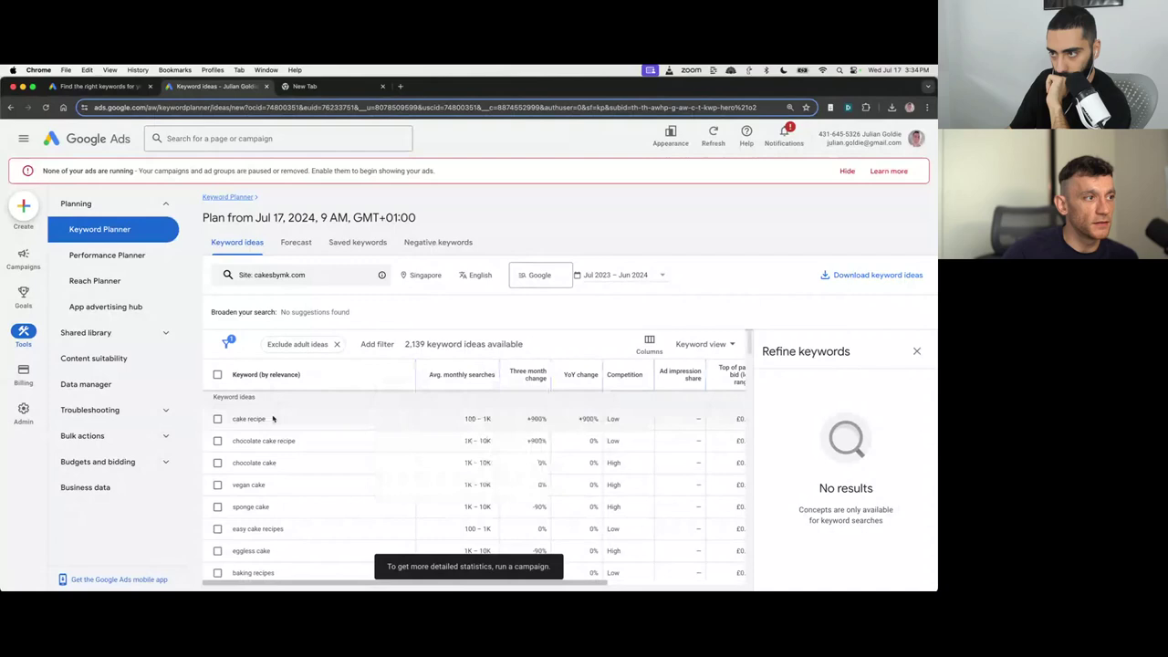
pyautogui.scroll(-10, 265, 438)
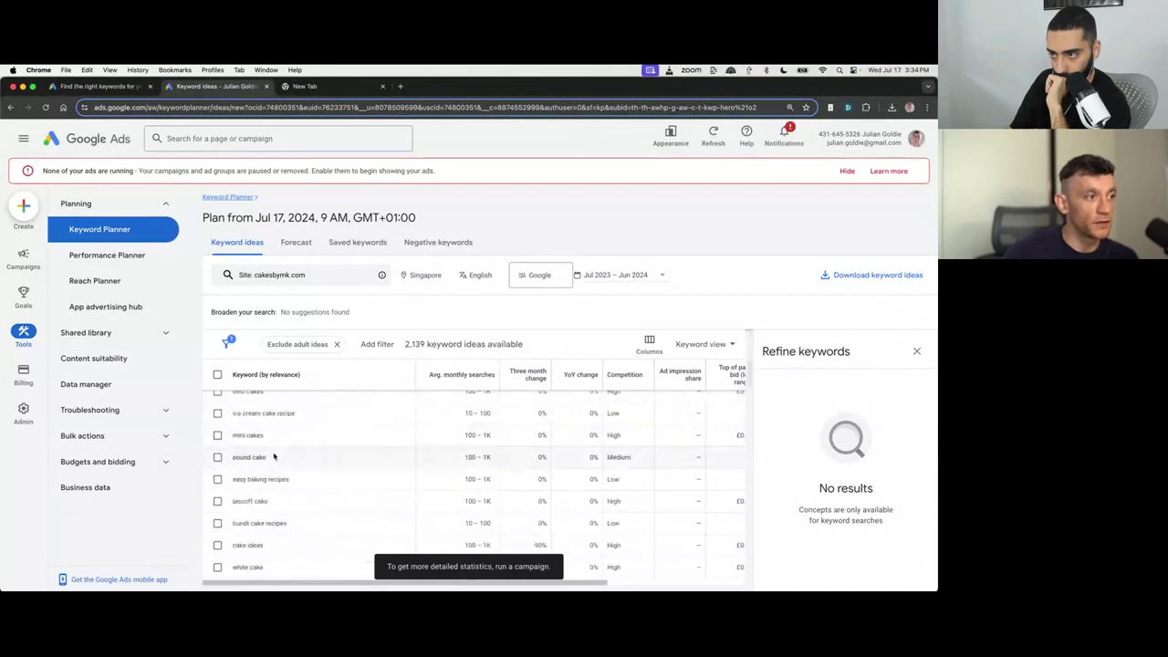
pyautogui.scroll(10, 310, 506)
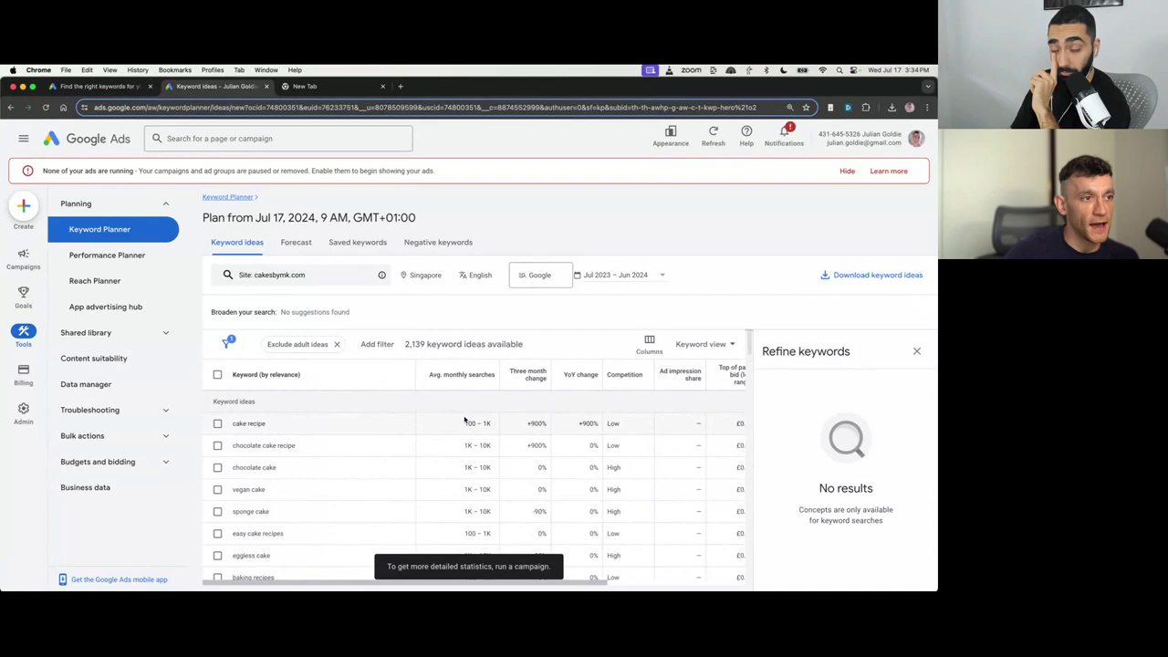
pyautogui.moveTo(464, 421); pyautogui.dragTo(492, 424)
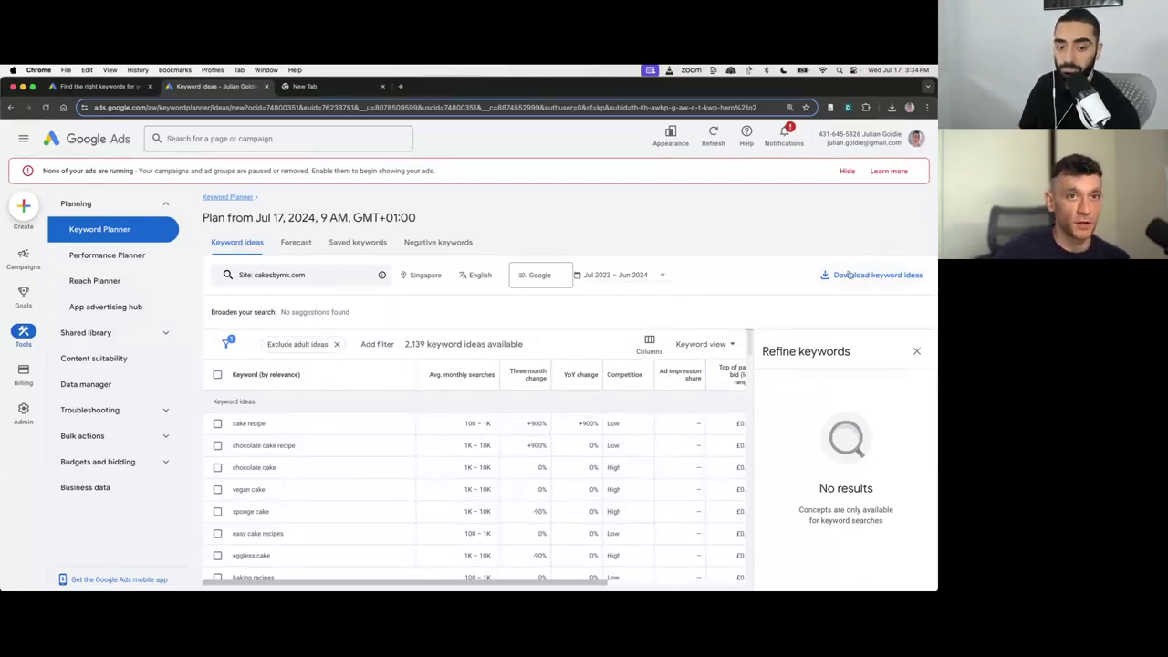
# Download the cakesbymk.com keyword ideas as a Google Sheets file.
pyautogui.click(849, 275)
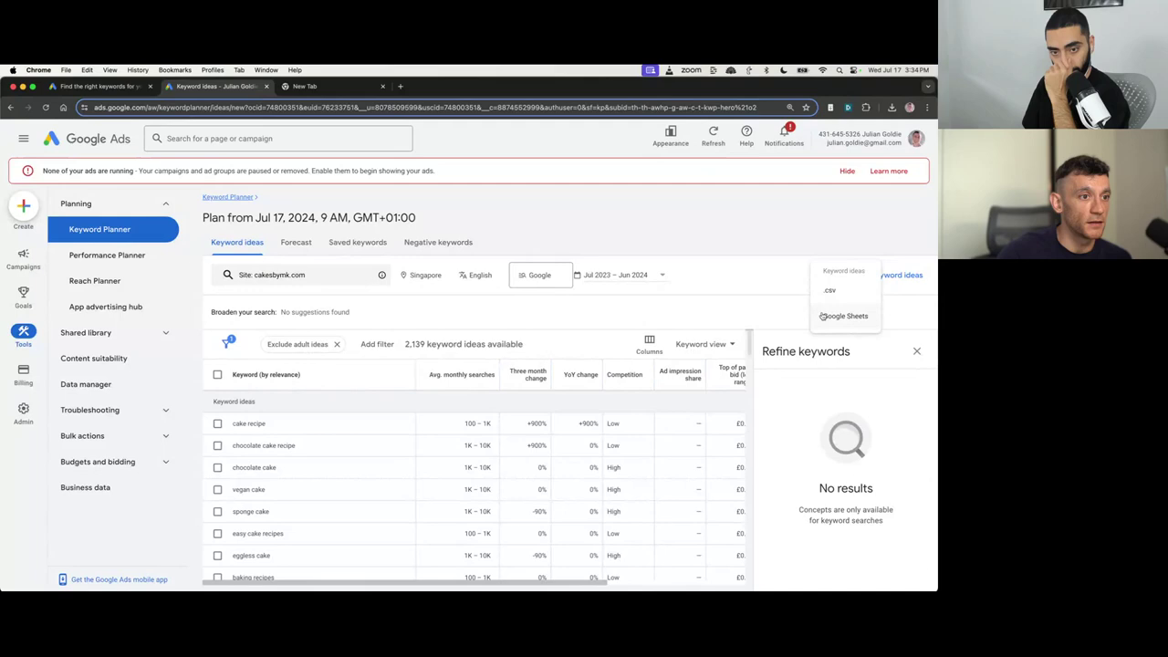
pyautogui.click(844, 316)
pyautogui.click(548, 419)
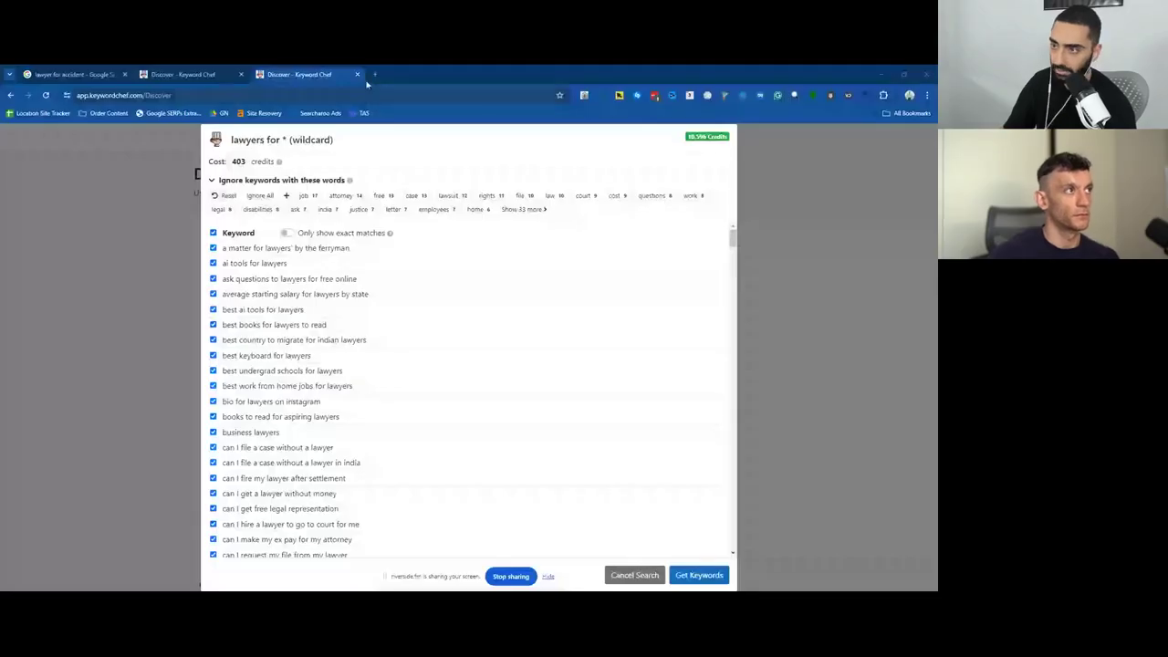
# In a new tab, search Google for 'keyword chef'.
pyautogui.click(374, 74)
pyautogui.write('google.c')
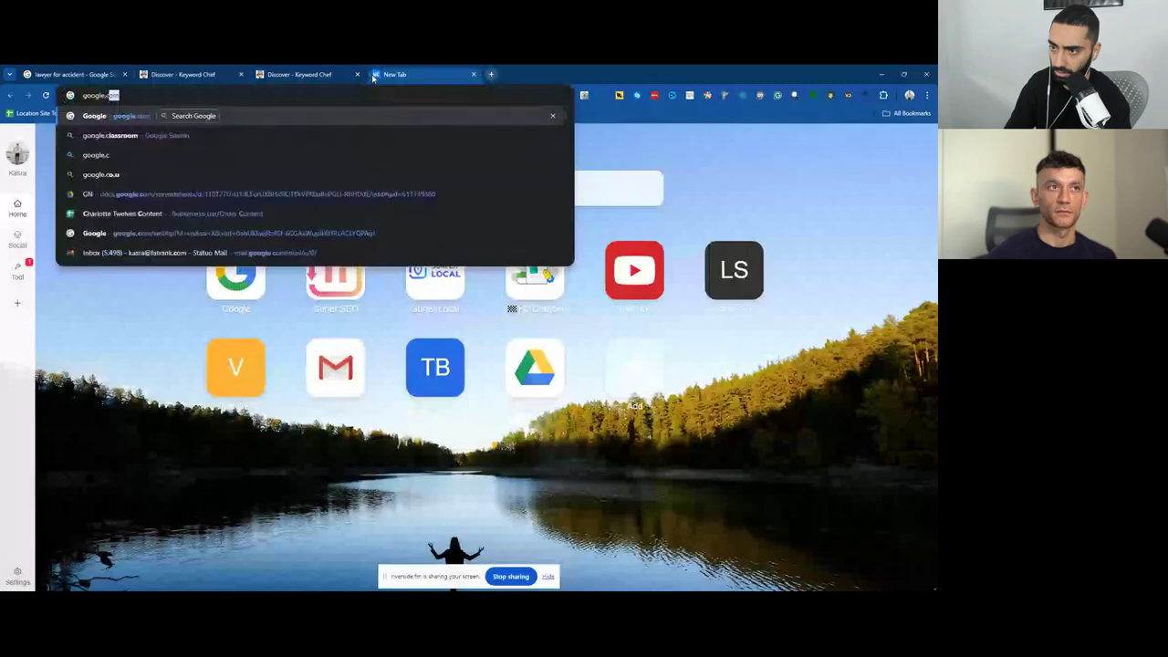
pyautogui.press('Return')
pyautogui.write('keyword chef')
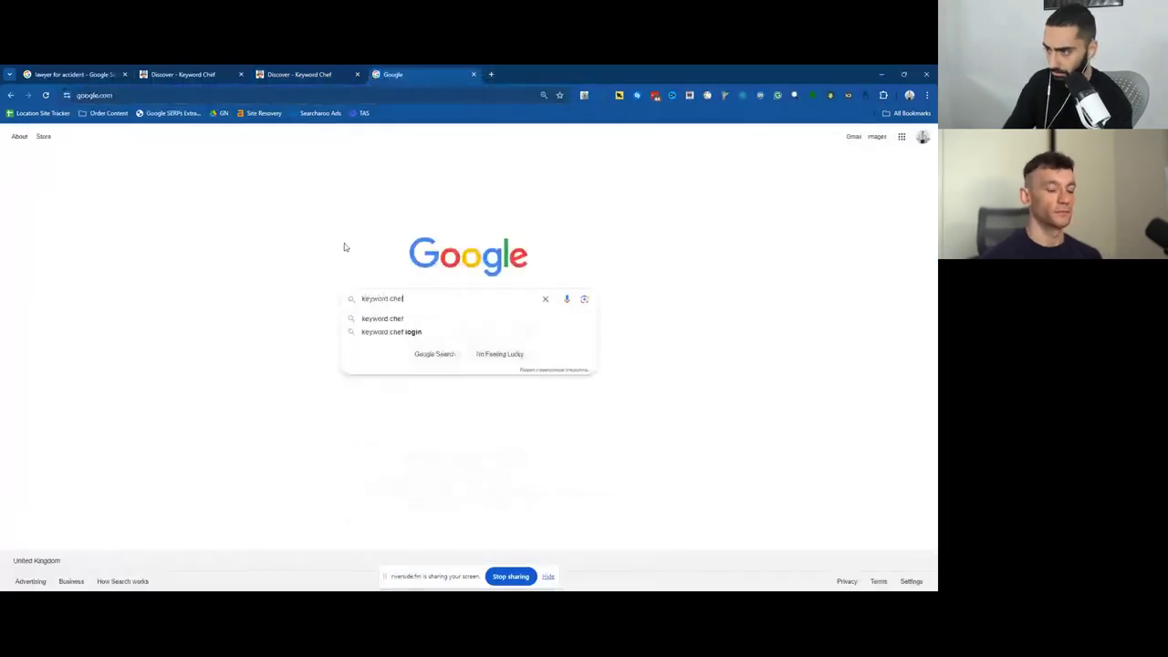
pyautogui.press('Return')
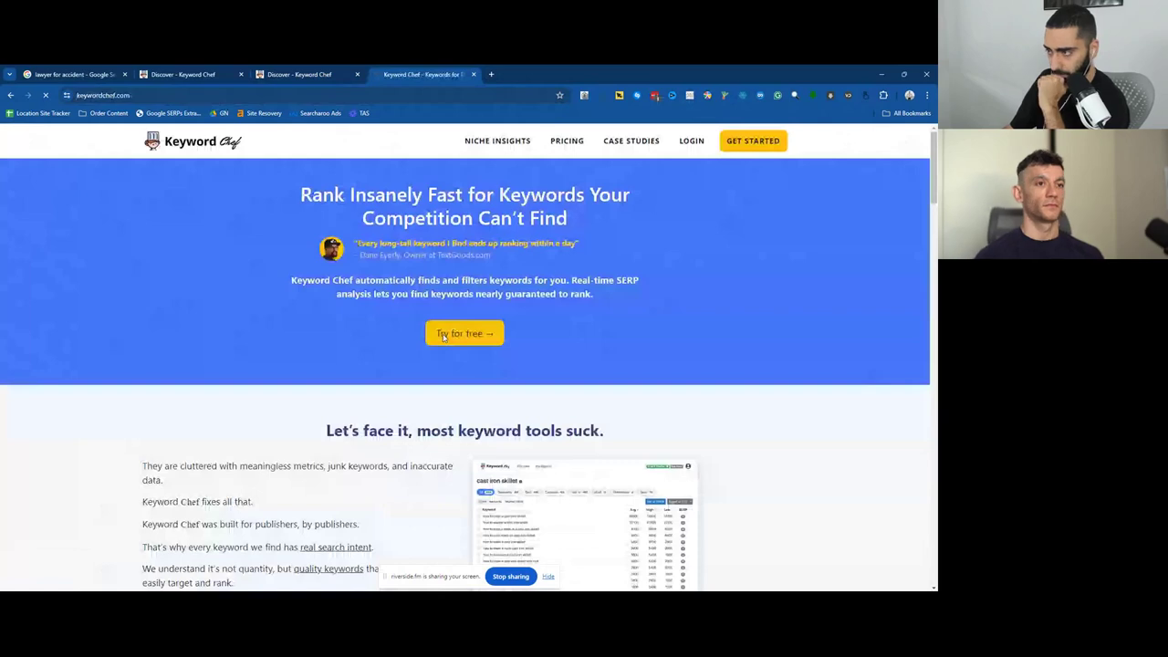
# Open Keyword Chef's pricing page and look over the monthly credit plans.
pyautogui.click(567, 143)
pyautogui.scroll(-3, 152, 344)
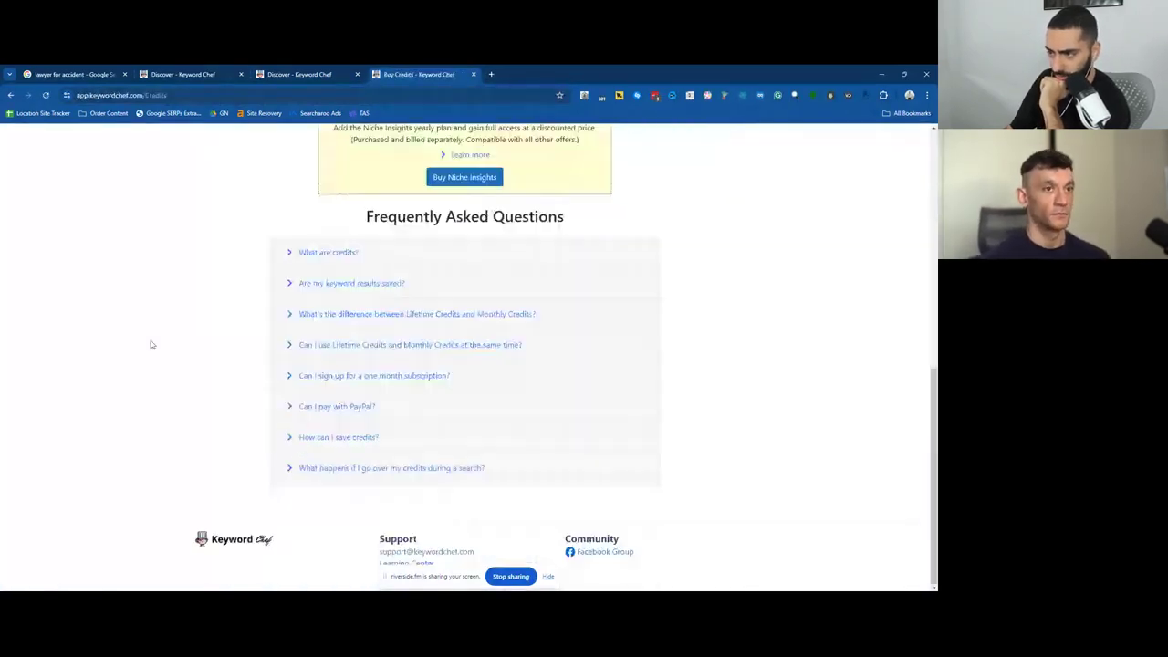
pyautogui.scroll(5, 298, 329)
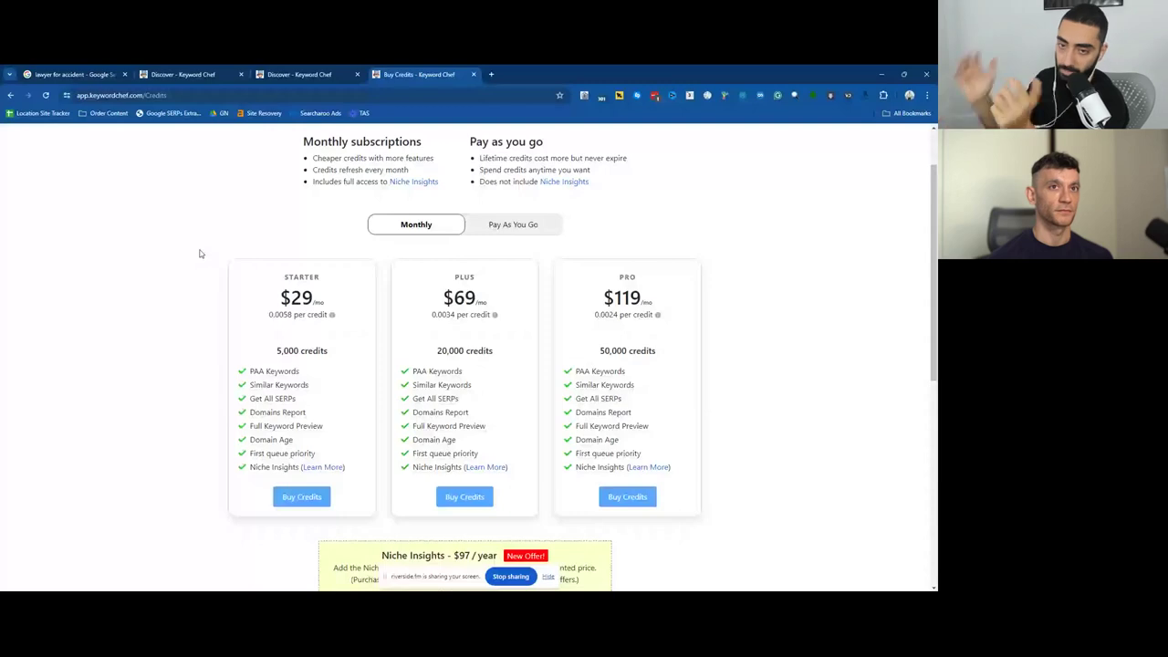
# Back in Keyword Chef, view the search-type options, then open the 'lawyers for *' wildcard results.
pyautogui.click(226, 73)
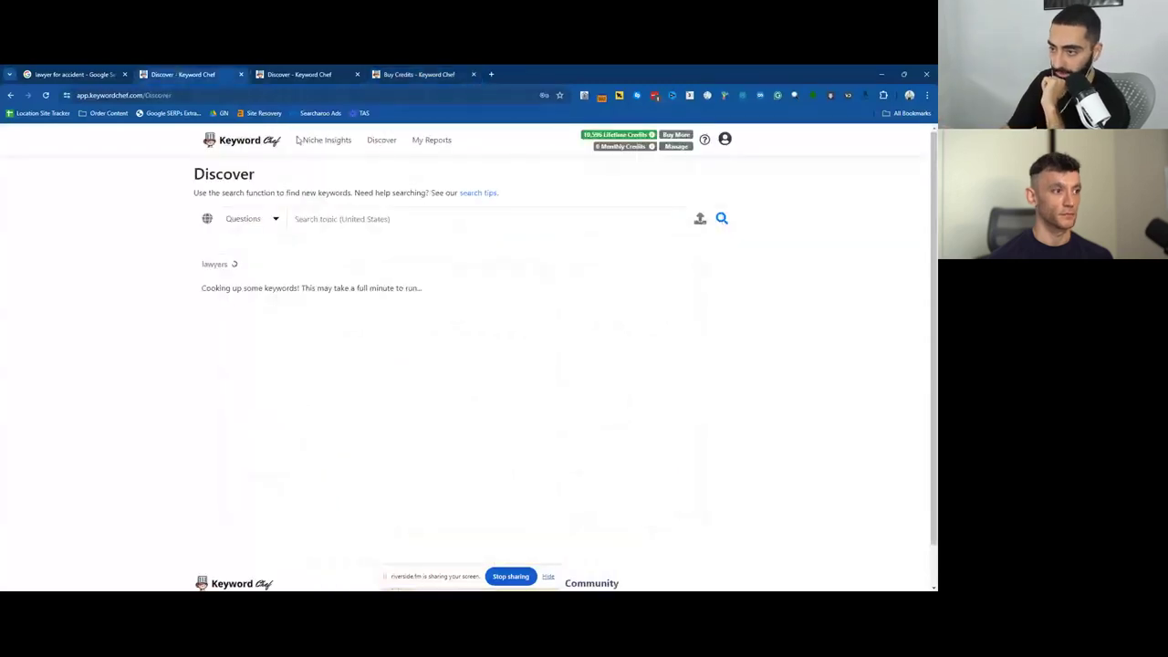
pyautogui.click(244, 221)
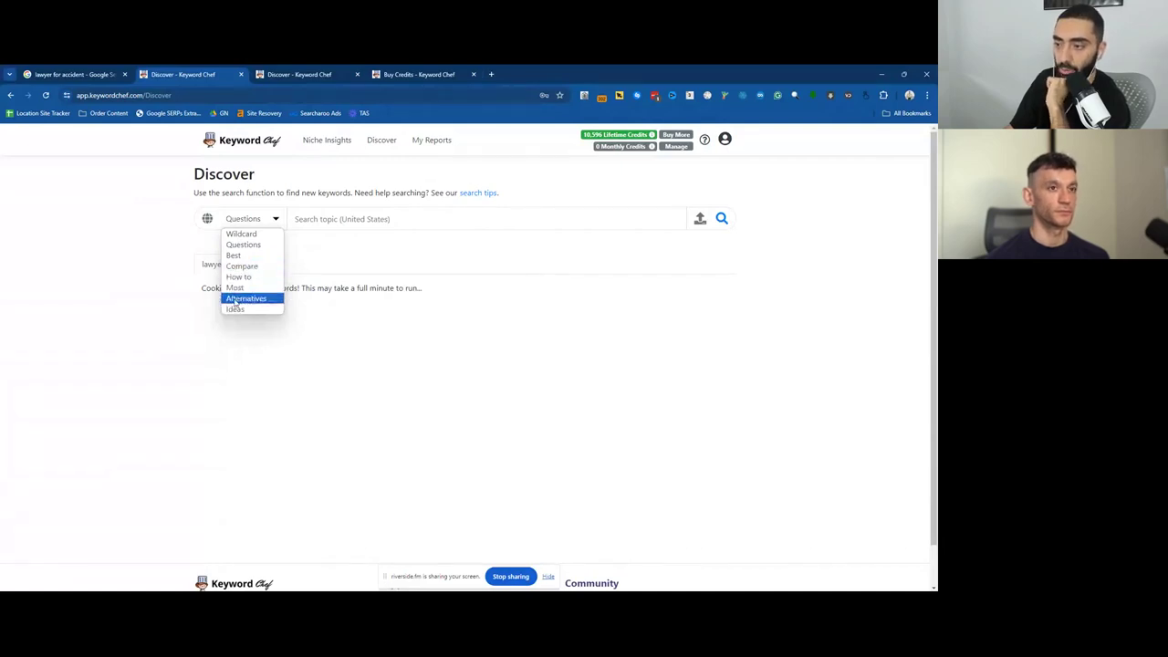
pyautogui.click(169, 327)
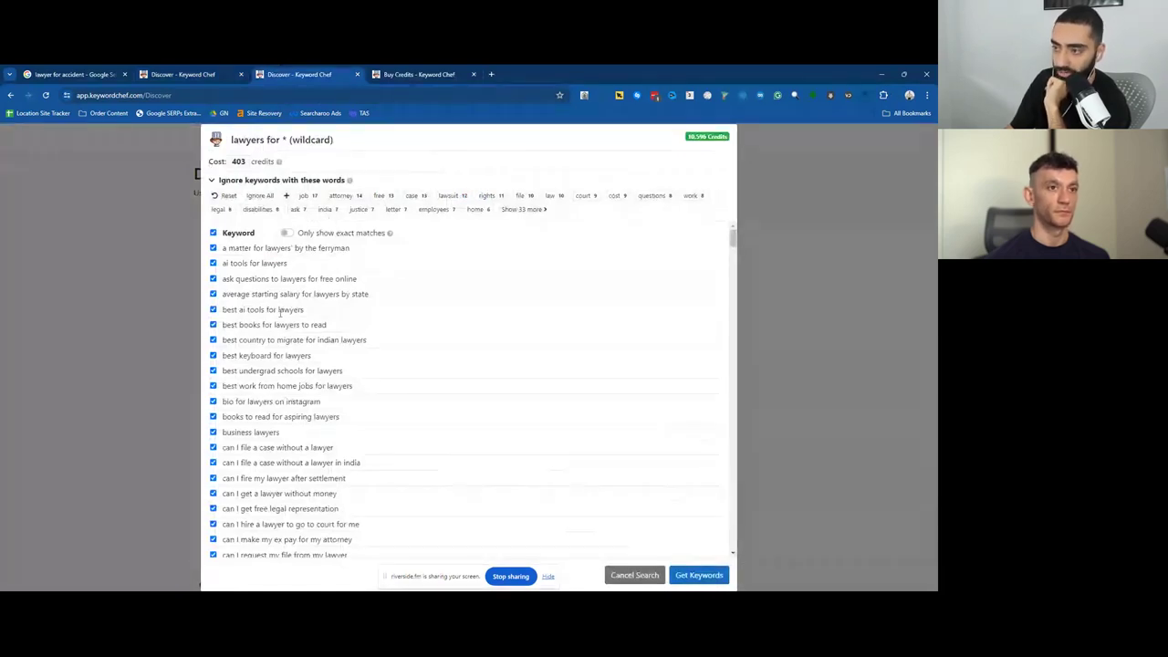
# Review 'lawyers for *' keywords like 'ai tools for lawyers', then return to the loading lawyers search.
pyautogui.moveTo(232, 140)
pyautogui.mouseDown()
pyautogui.moveTo(287, 140)
pyautogui.moveTo(233, 140)
pyautogui.mouseUp()
pyautogui.click(272, 142)
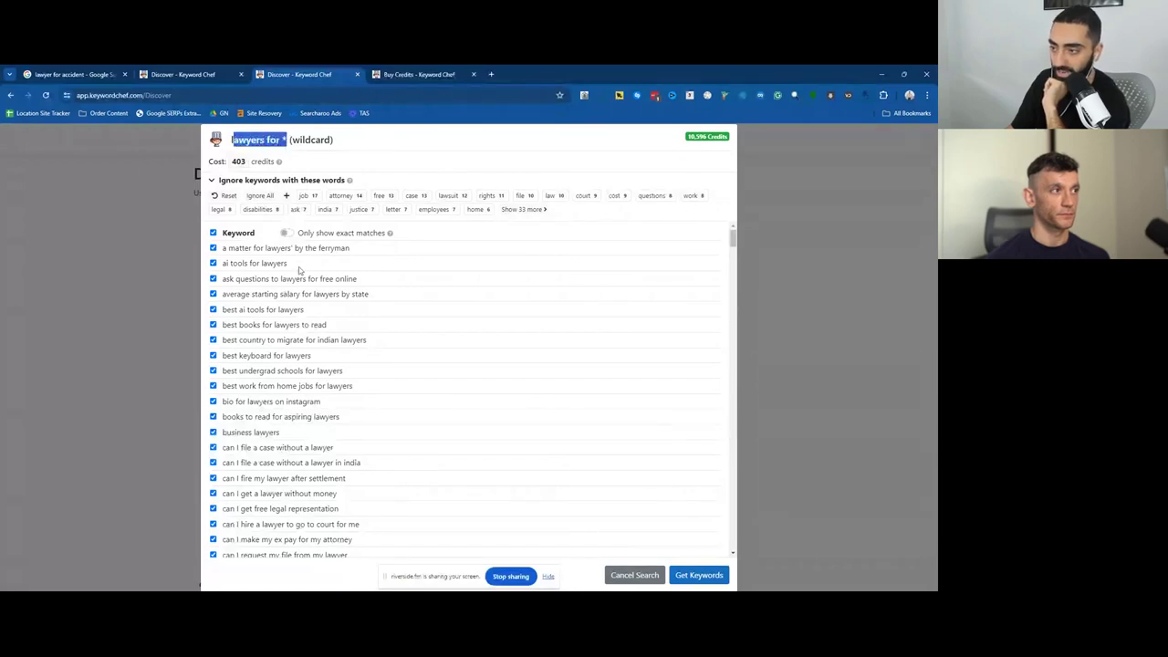
pyautogui.moveTo(222, 263); pyautogui.dragTo(323, 279)
pyautogui.scroll(-1, 323, 278)
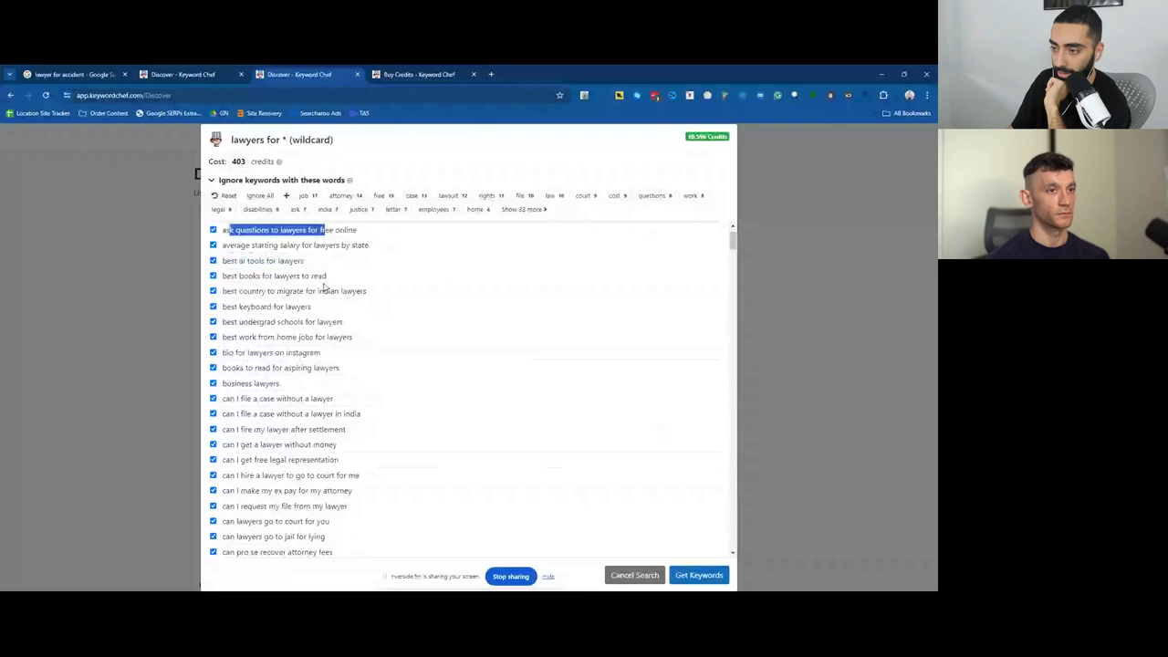
pyautogui.moveTo(239, 306); pyautogui.dragTo(310, 307)
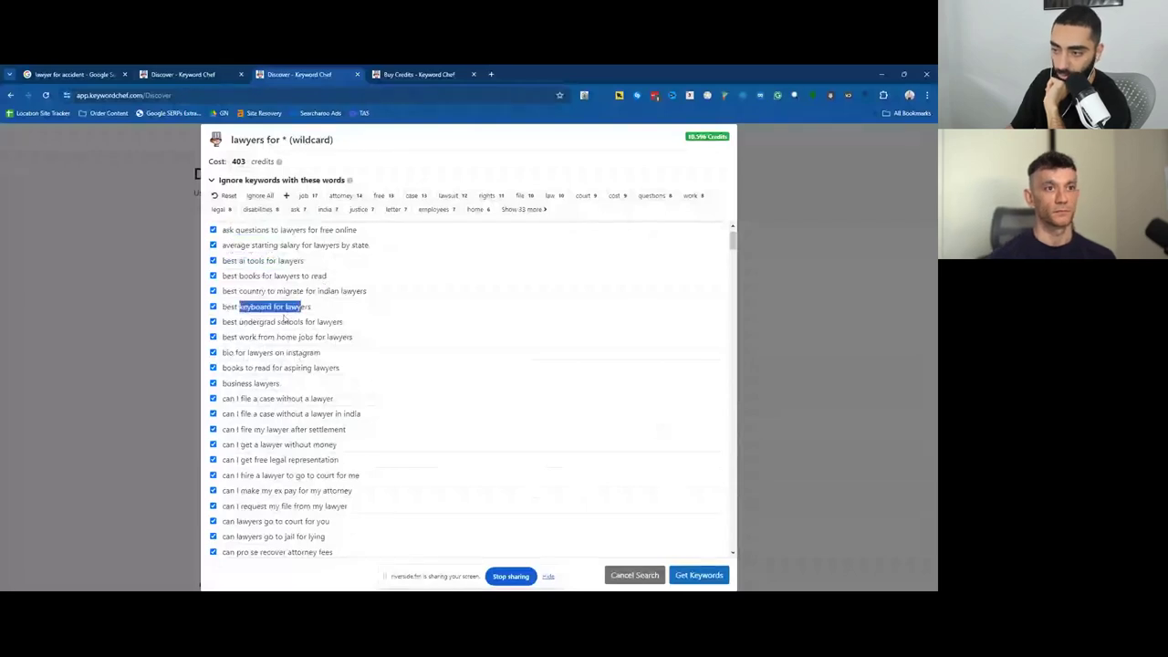
pyautogui.scroll(-1, 280, 319)
pyautogui.scroll(-1, 279, 319)
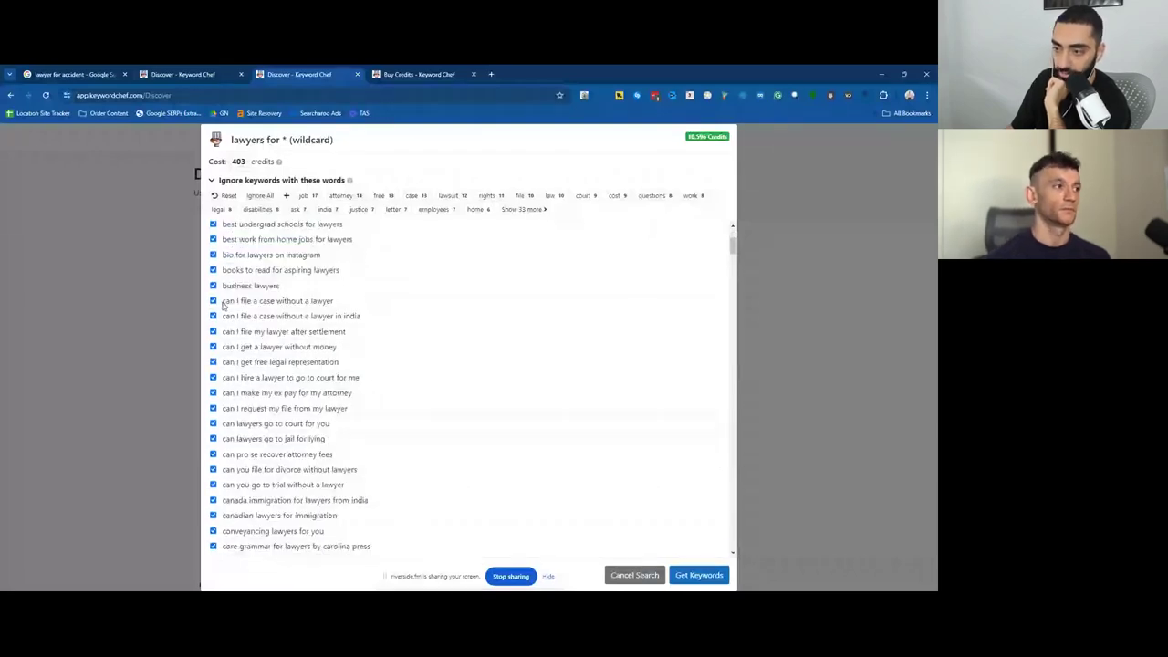
pyautogui.moveTo(223, 302); pyautogui.dragTo(334, 302)
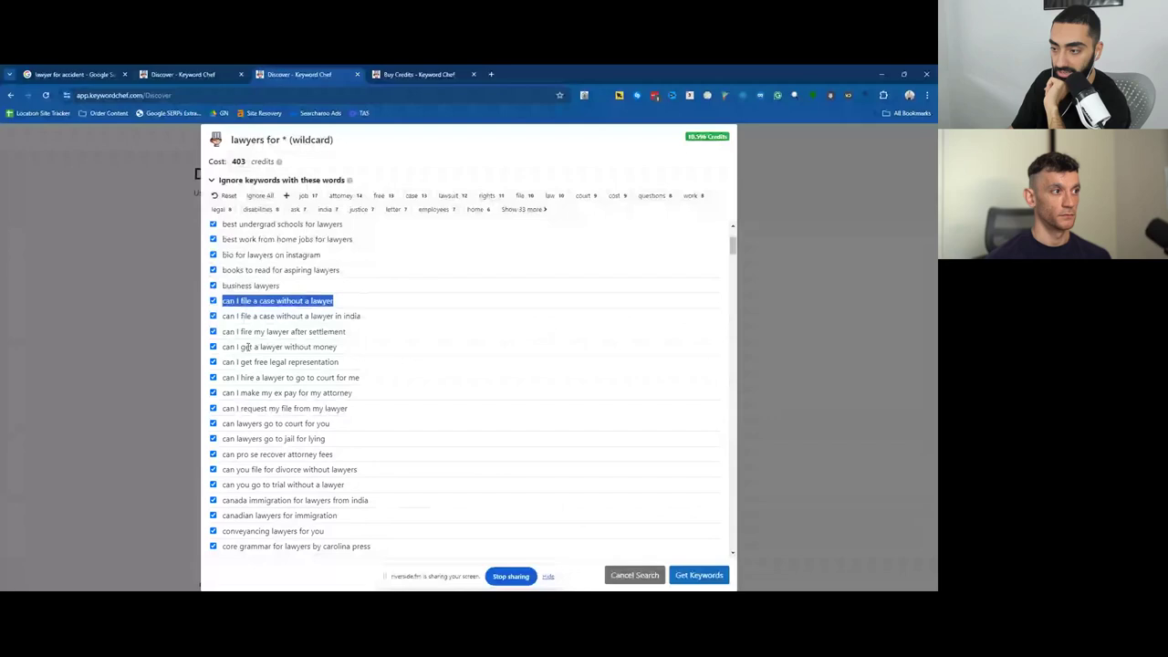
pyautogui.scroll(-4, 270, 350)
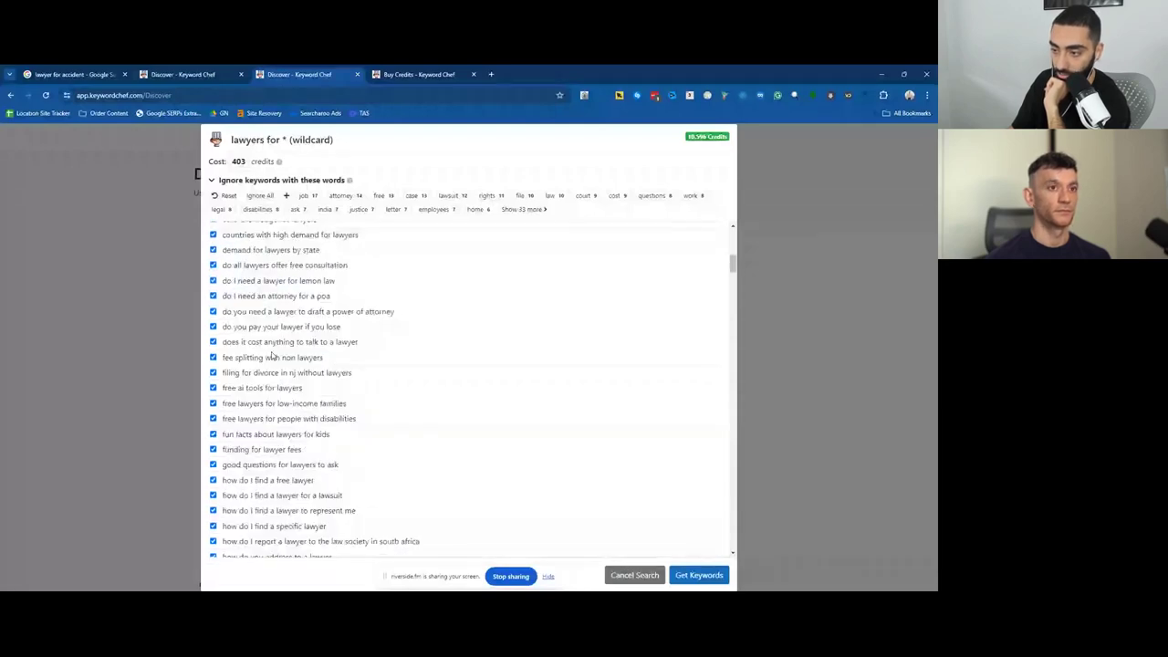
pyautogui.scroll(-5, 271, 356)
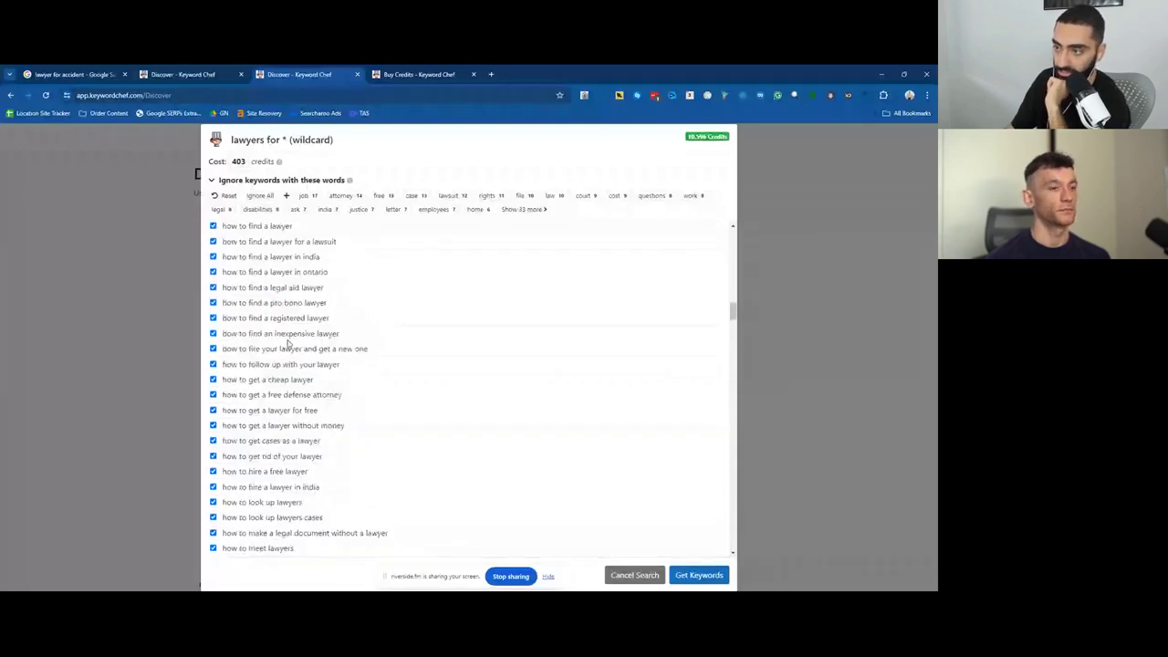
pyautogui.hotkey('ctrl', 'shift', 'Tab')
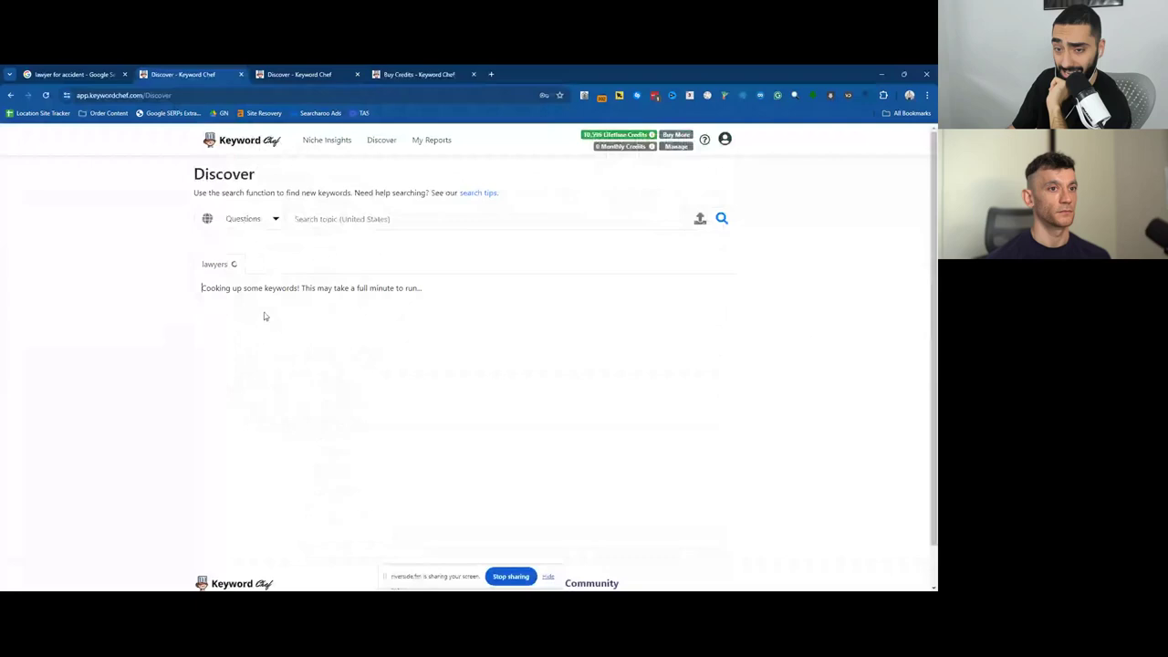
# Set the search type to Ideas and run a search for the misspelled 'laywers'.
pyautogui.click(255, 223)
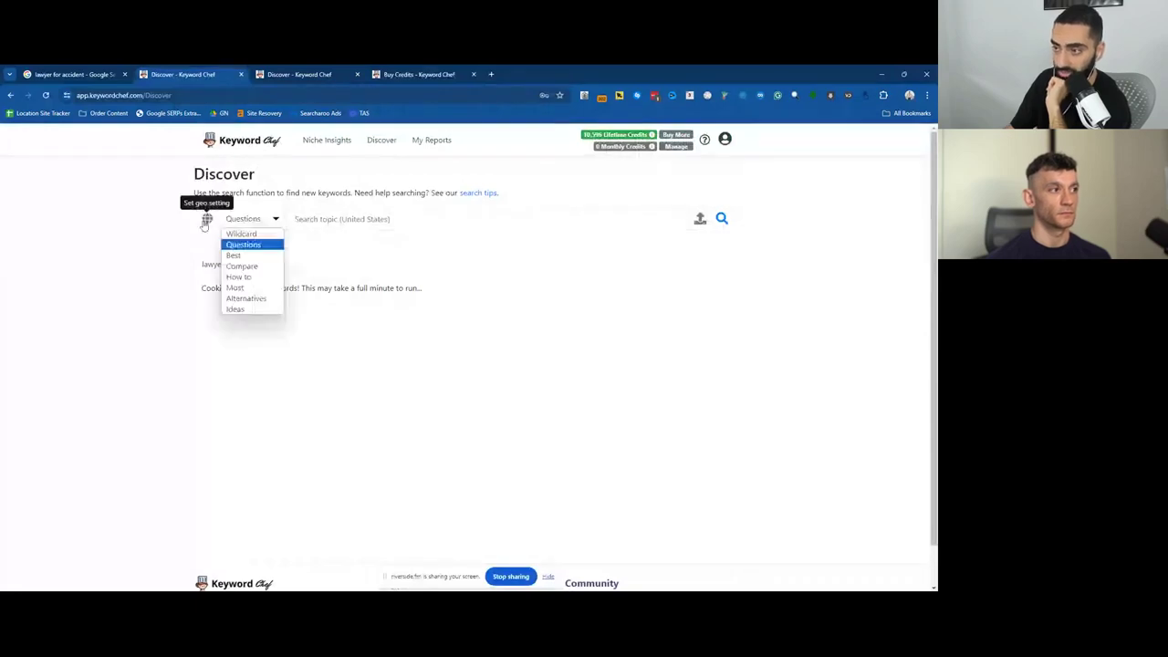
pyautogui.click(260, 225)
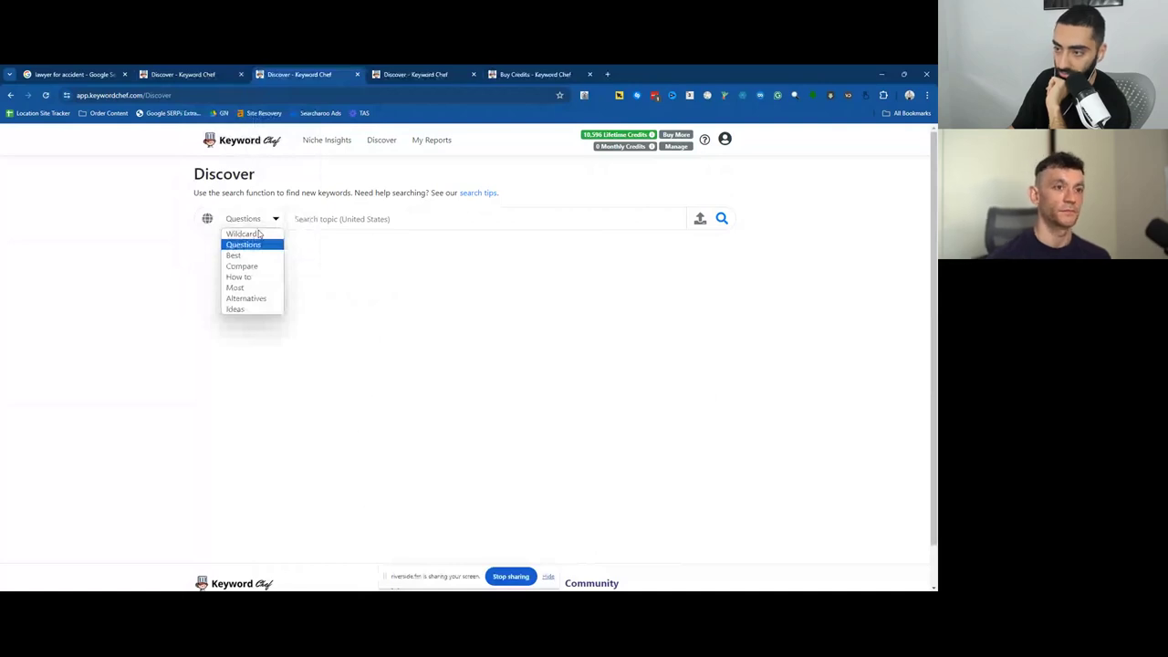
pyautogui.click(246, 298)
pyautogui.click(254, 219)
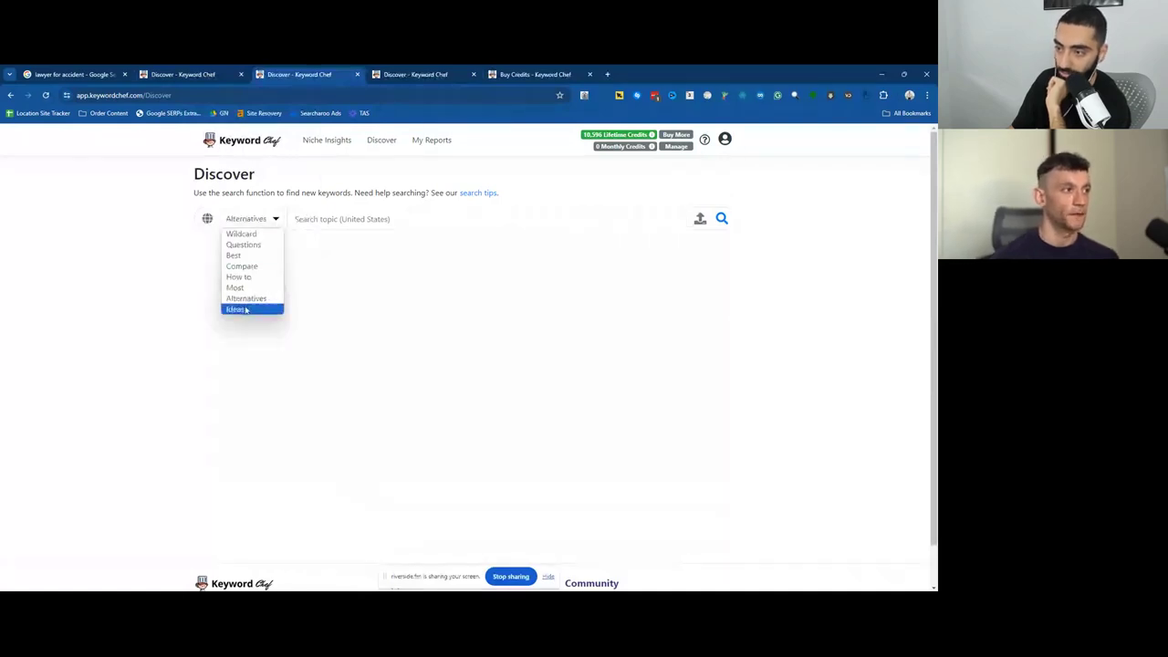
pyautogui.click(242, 310)
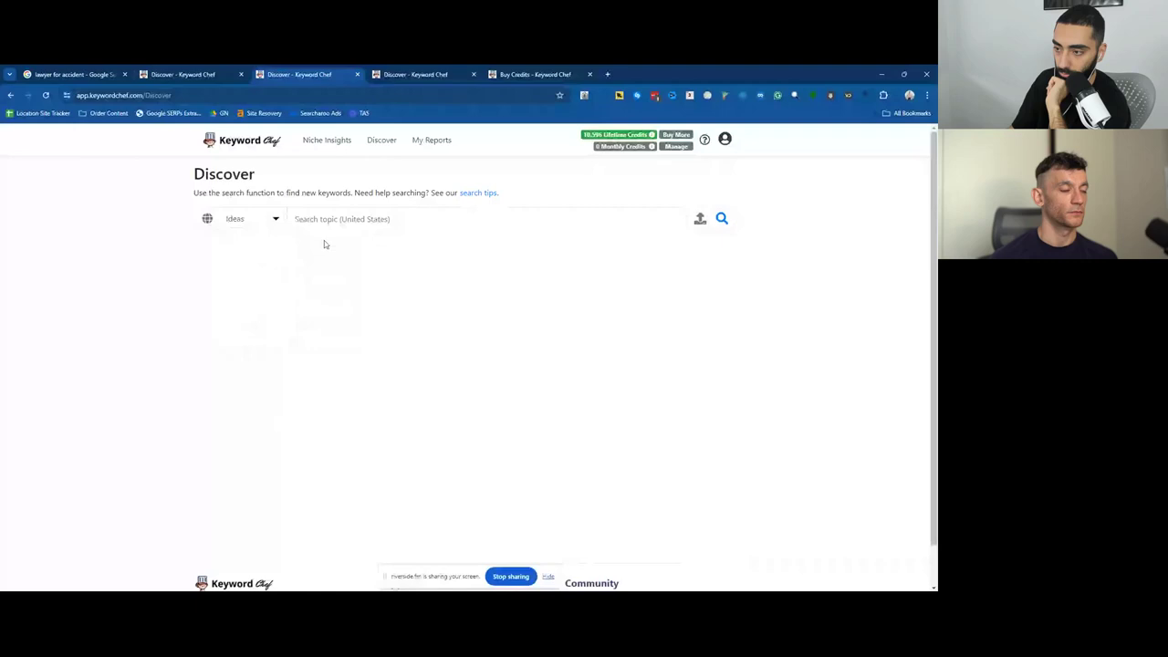
pyautogui.click(326, 219)
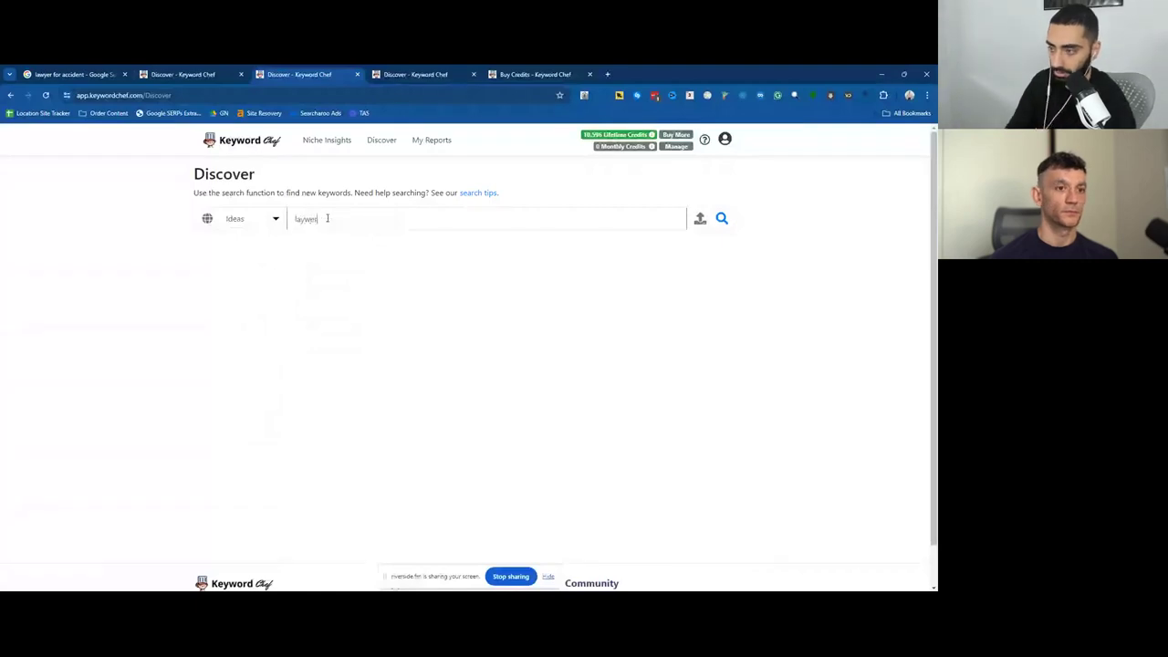
pyautogui.click(721, 219)
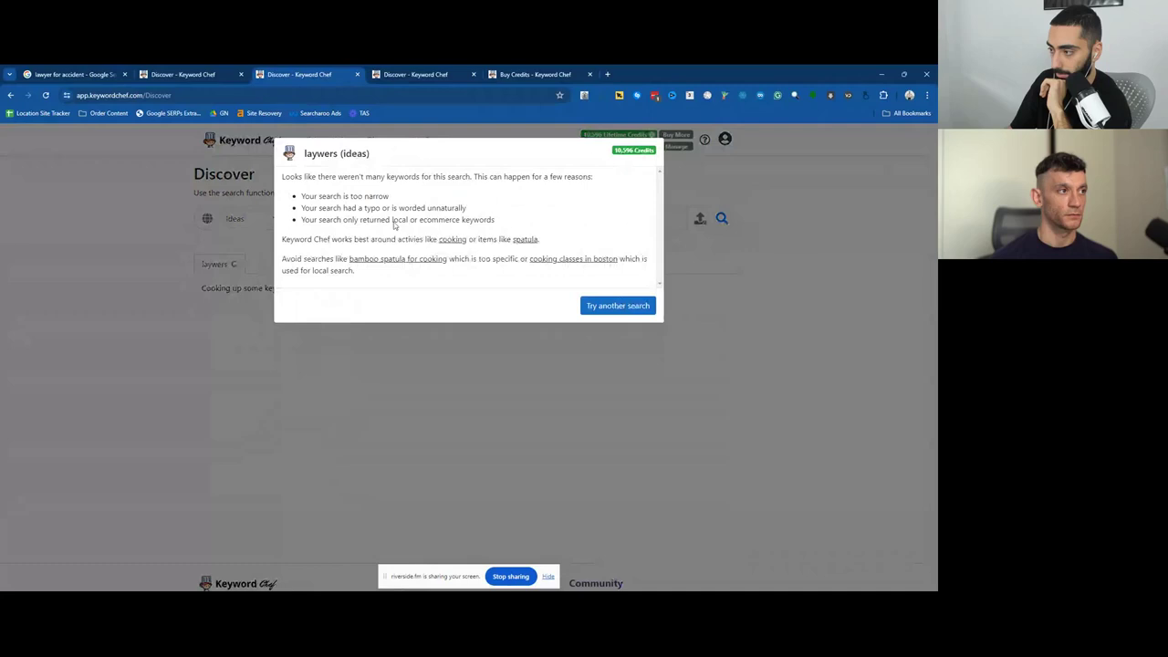
# Copy the suggested topic 'cooking' from the too-few-keywords notice and search it.
pyautogui.moveTo(294, 187); pyautogui.dragTo(425, 220)
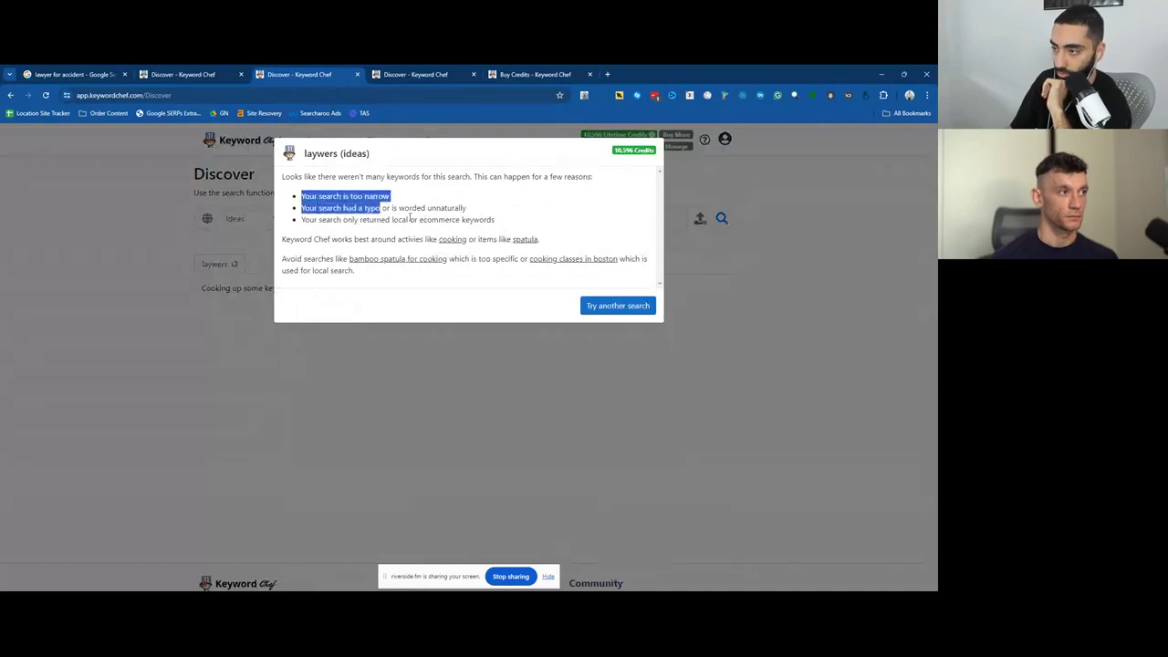
pyautogui.click(450, 238)
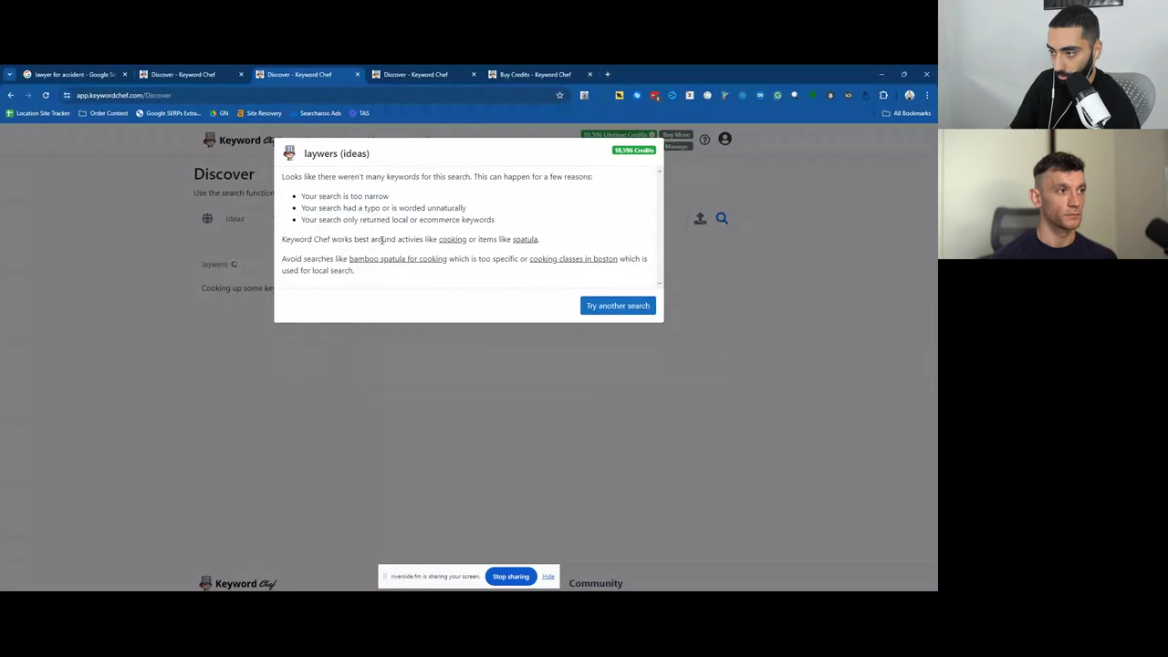
pyautogui.doubleClick(452, 239)
pyautogui.hotkey('ctrl', 'c')
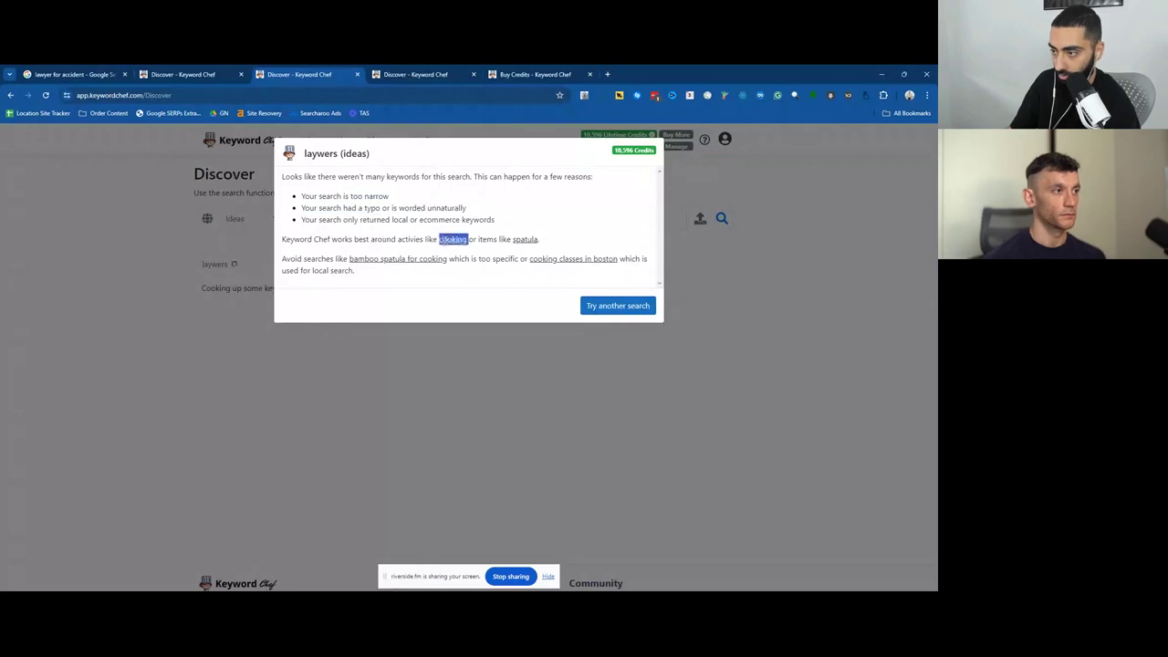
pyautogui.click(602, 308)
pyautogui.click(301, 219)
pyautogui.hotkey('ctrl', 'v')
pyautogui.press('Return')
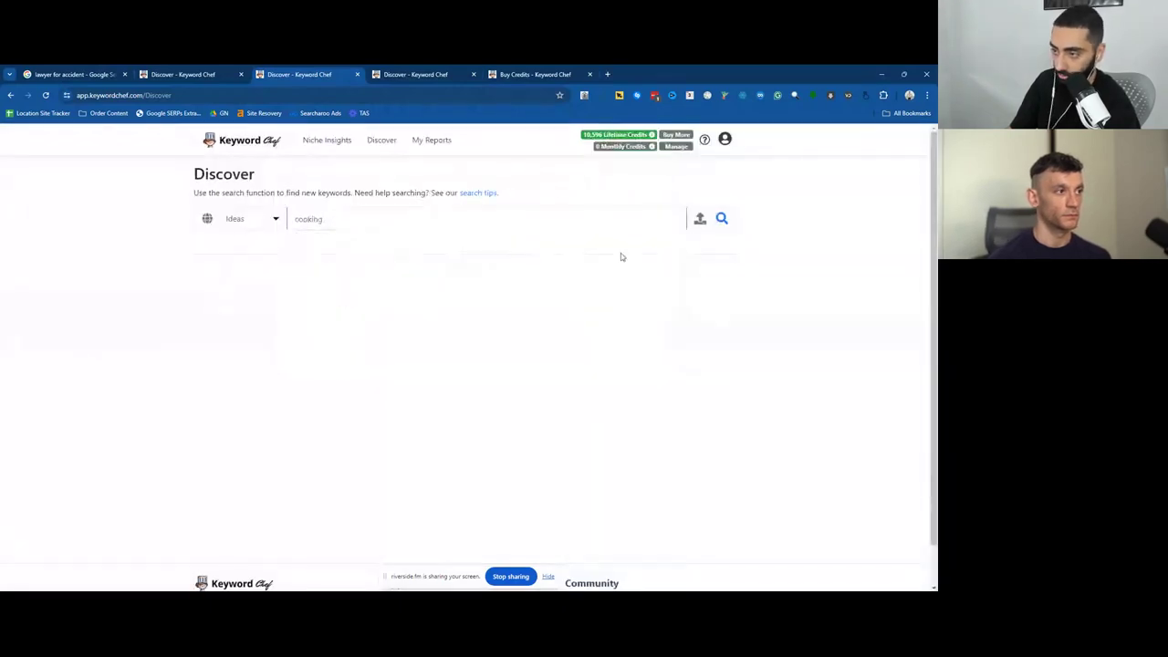
# Run the cooking Ideas search and inspect keywords like '4th of july cooking ideas' and 'air fryer cooking ideas'.
pyautogui.click(722, 219)
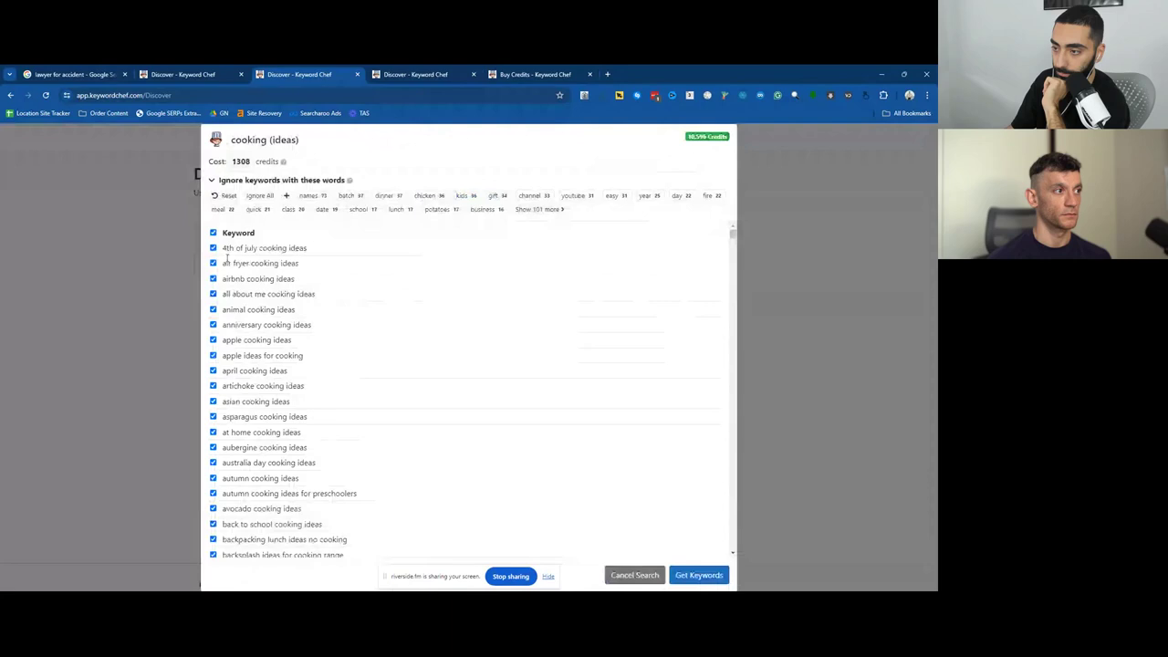
pyautogui.moveTo(223, 248); pyautogui.dragTo(311, 250)
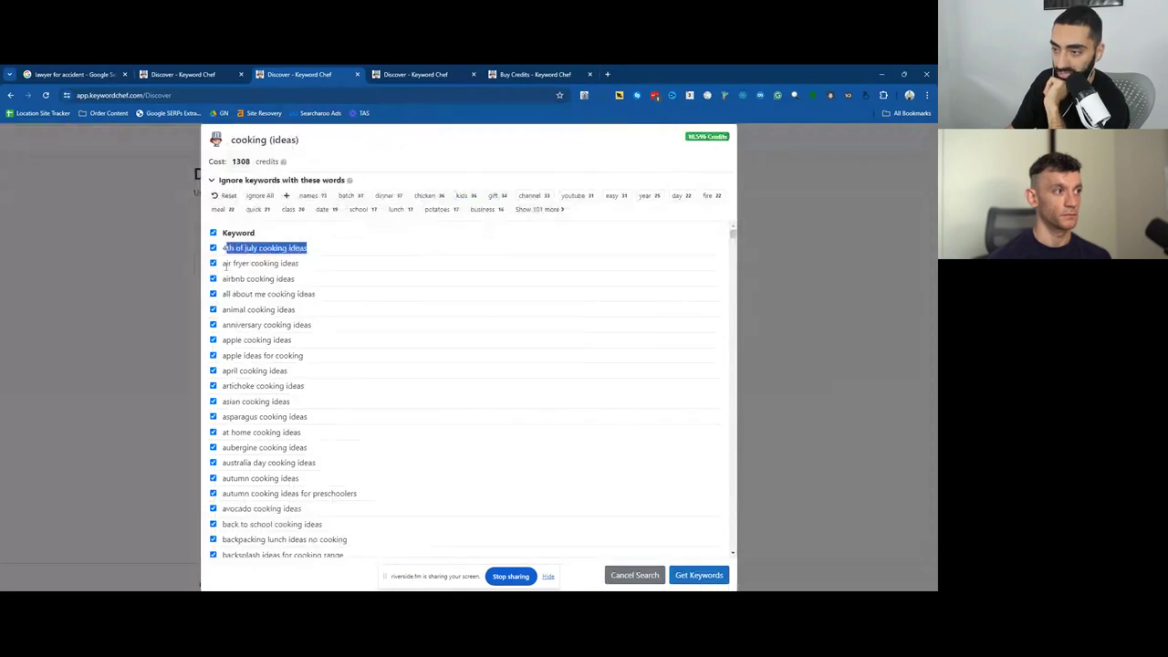
pyautogui.moveTo(227, 264); pyautogui.dragTo(309, 277)
pyautogui.moveTo(229, 279); pyautogui.dragTo(290, 279)
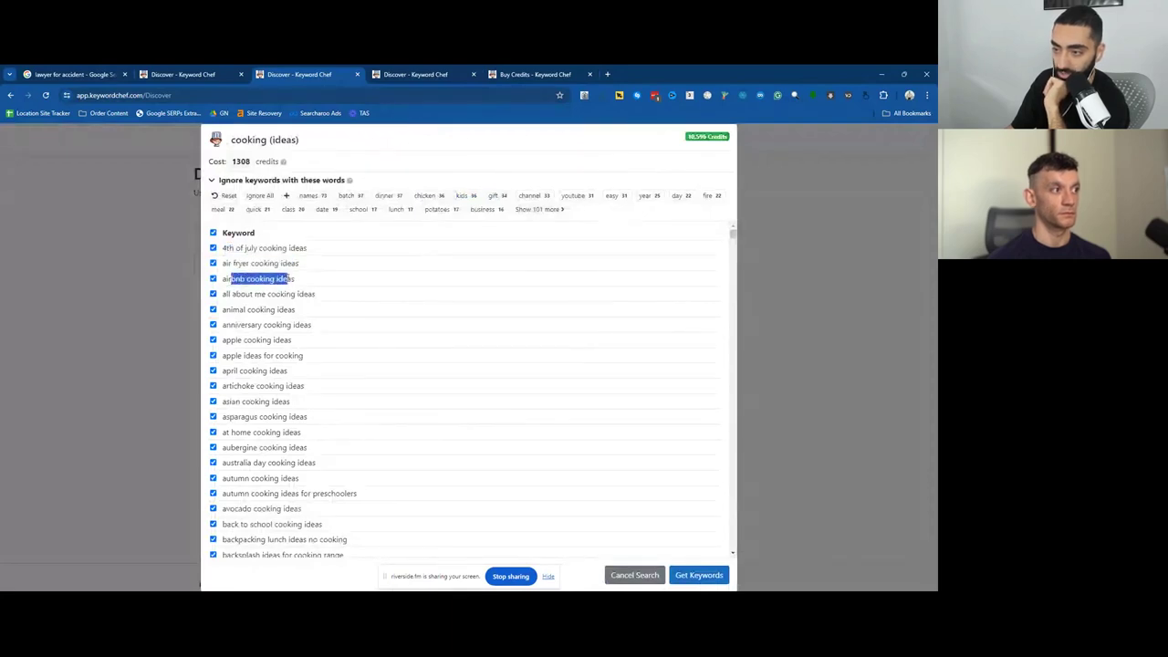
pyautogui.moveTo(230, 310); pyautogui.dragTo(310, 326)
# Scroll through the cooking keyword preview, then go back to the 'lawyers for *' results.
pyautogui.scroll(-3, 311, 327)
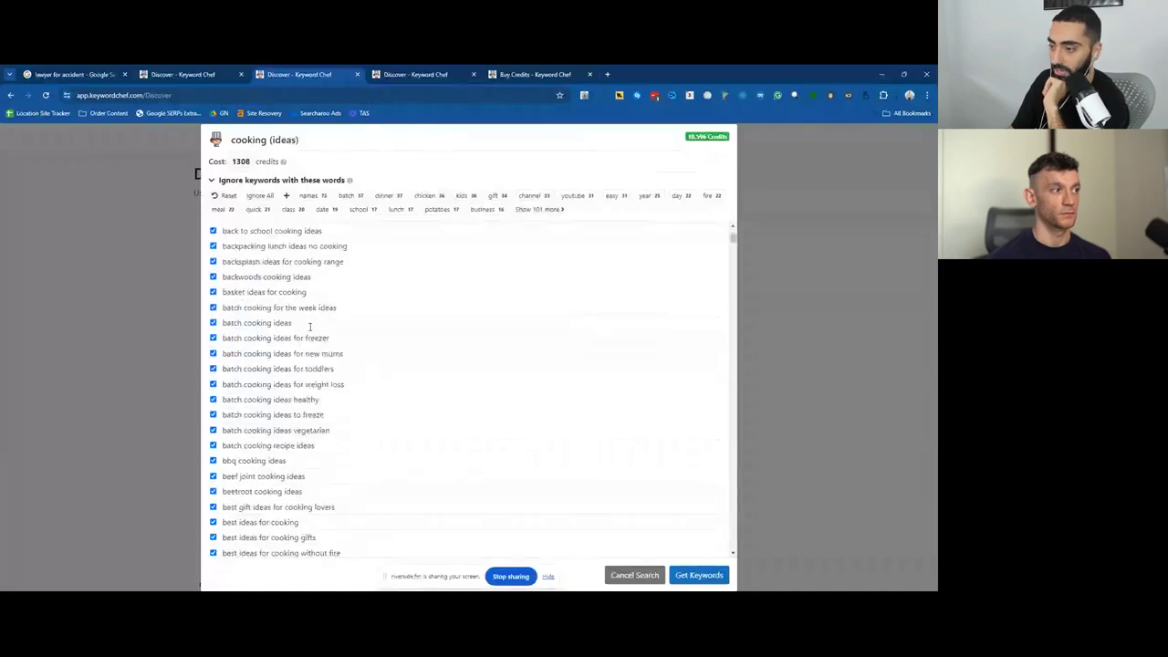
pyautogui.scroll(-5, 309, 327)
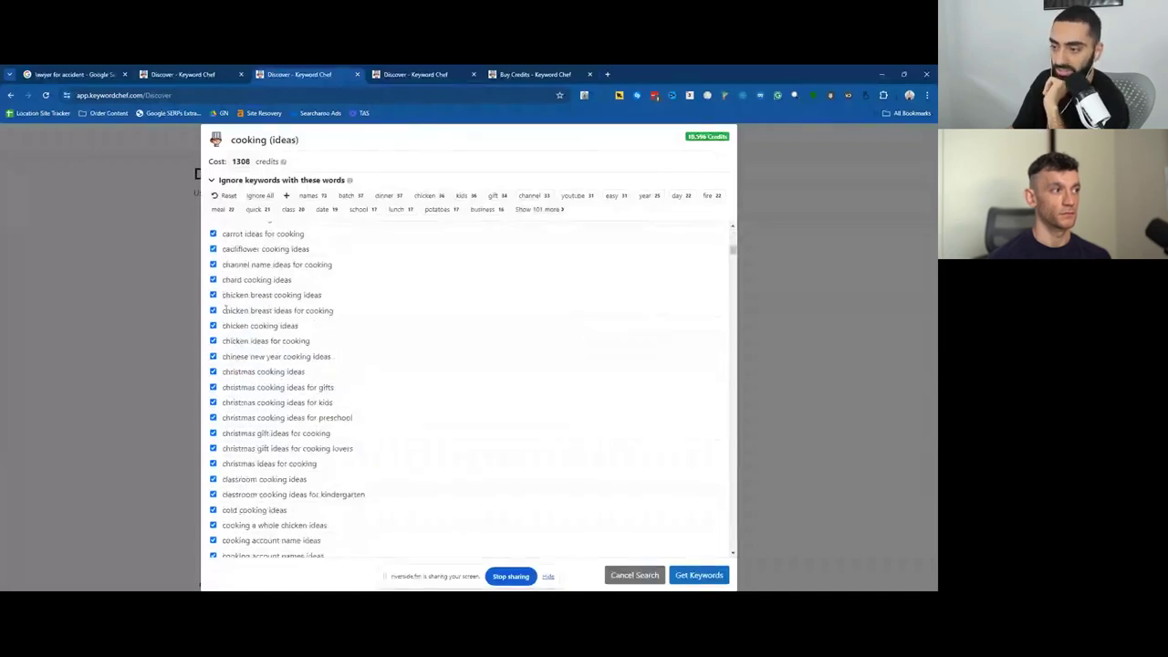
pyautogui.scroll(-10, 224, 310)
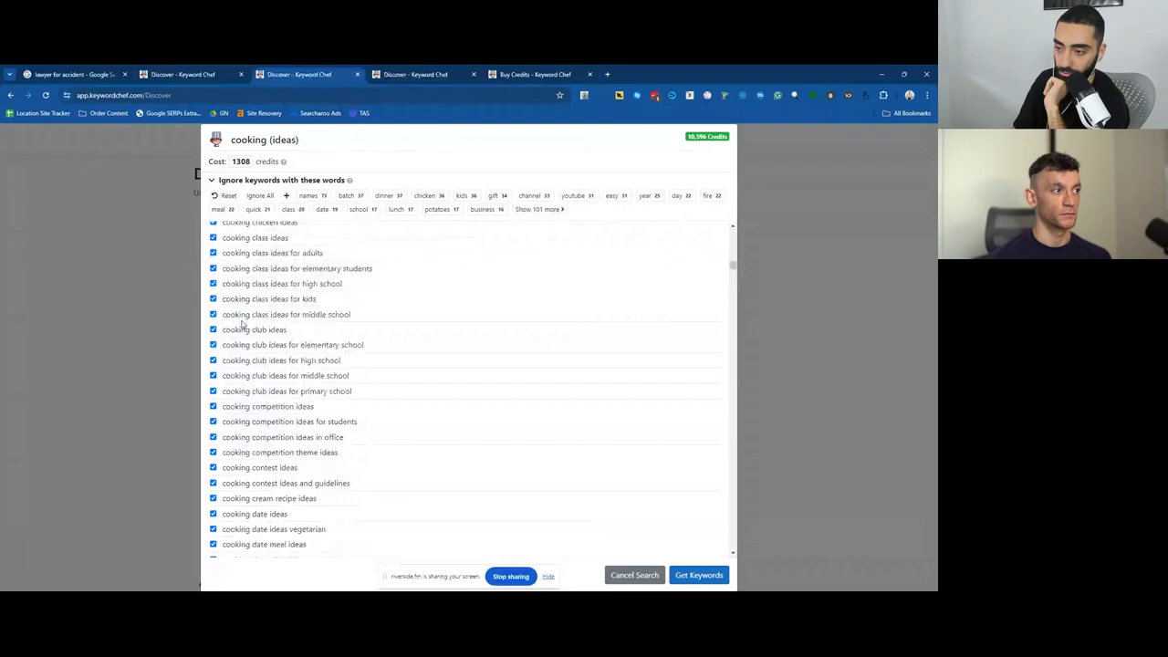
pyautogui.scroll(-10, 288, 404)
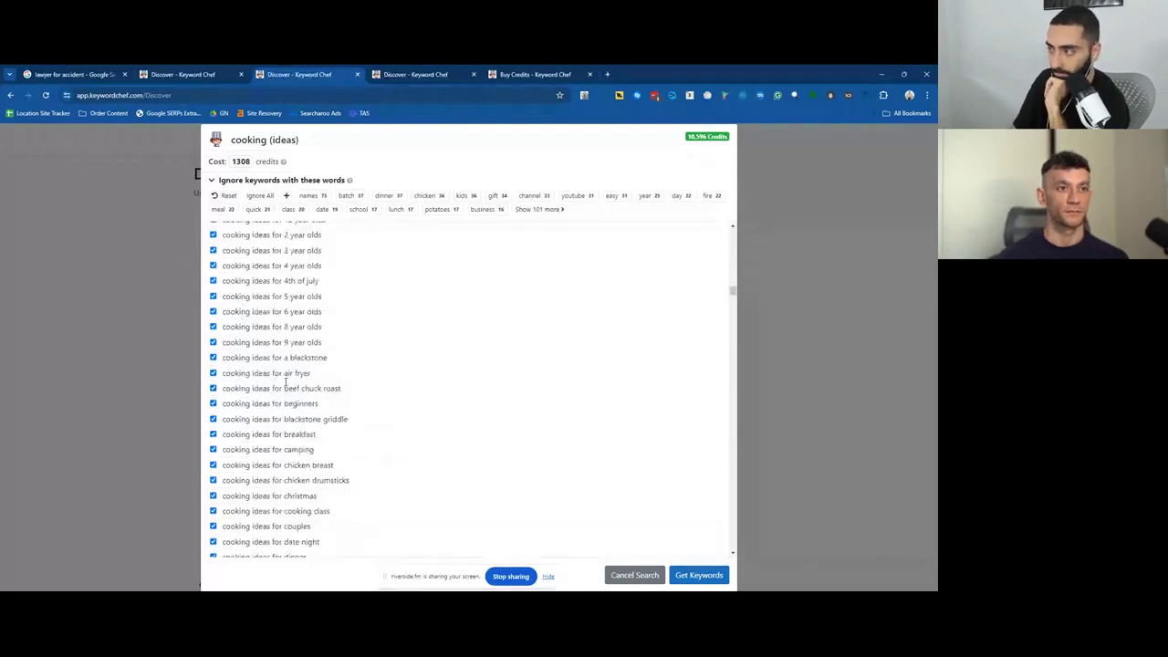
pyautogui.scroll(-5, 285, 383)
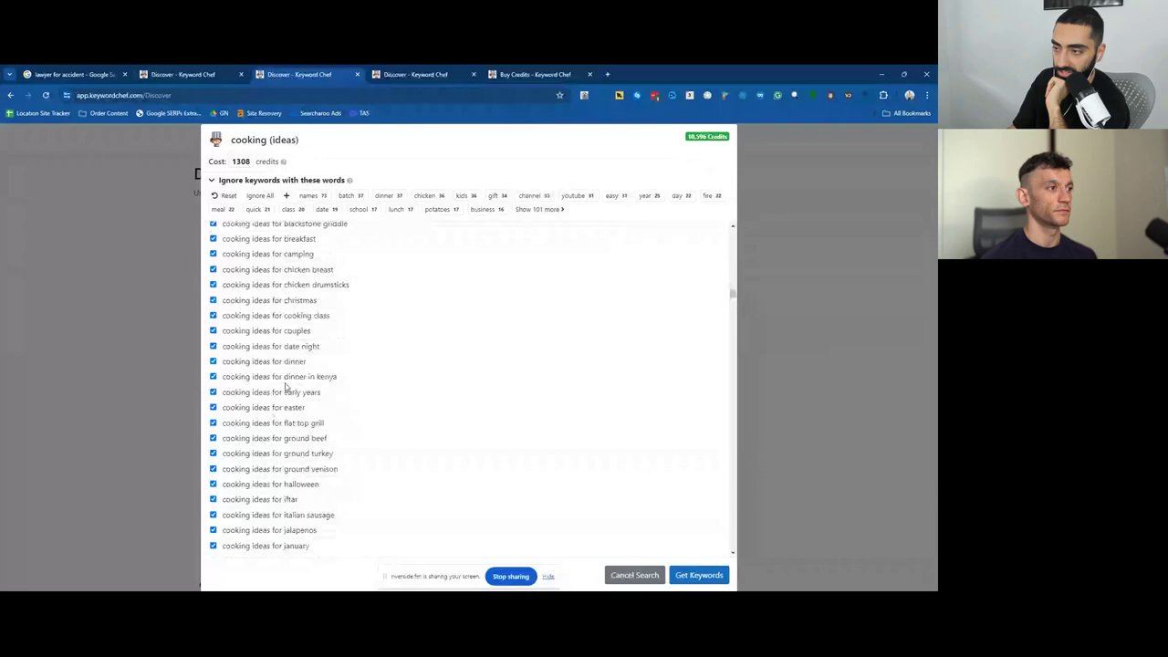
pyautogui.scroll(7, 286, 383)
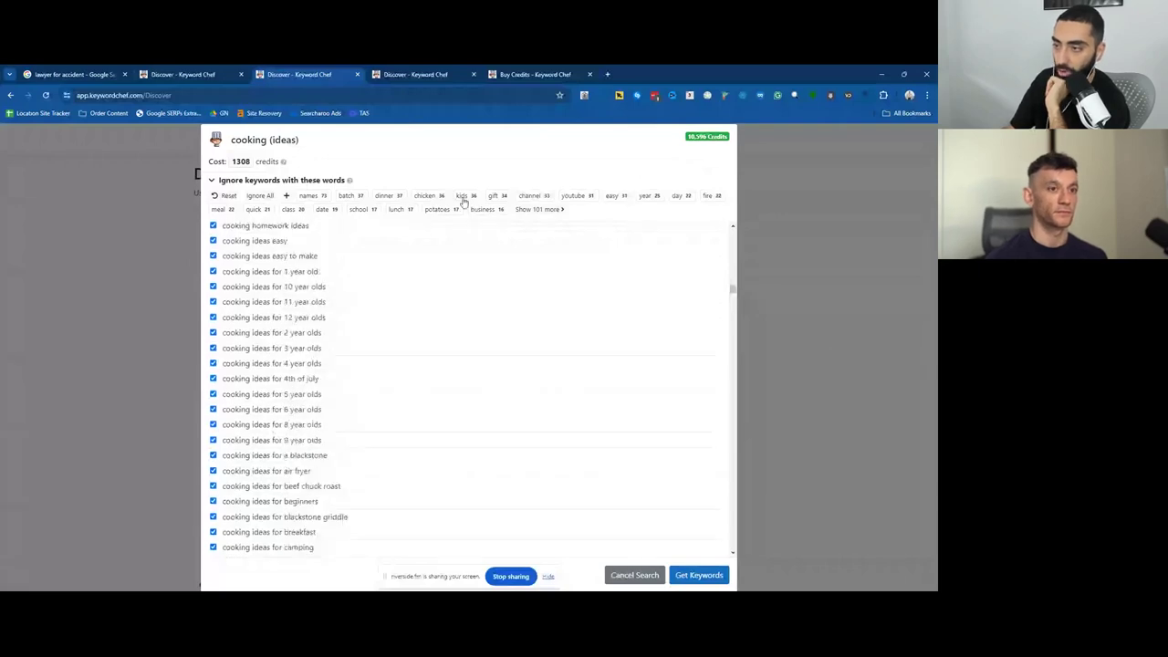
pyautogui.scroll(5, 325, 288)
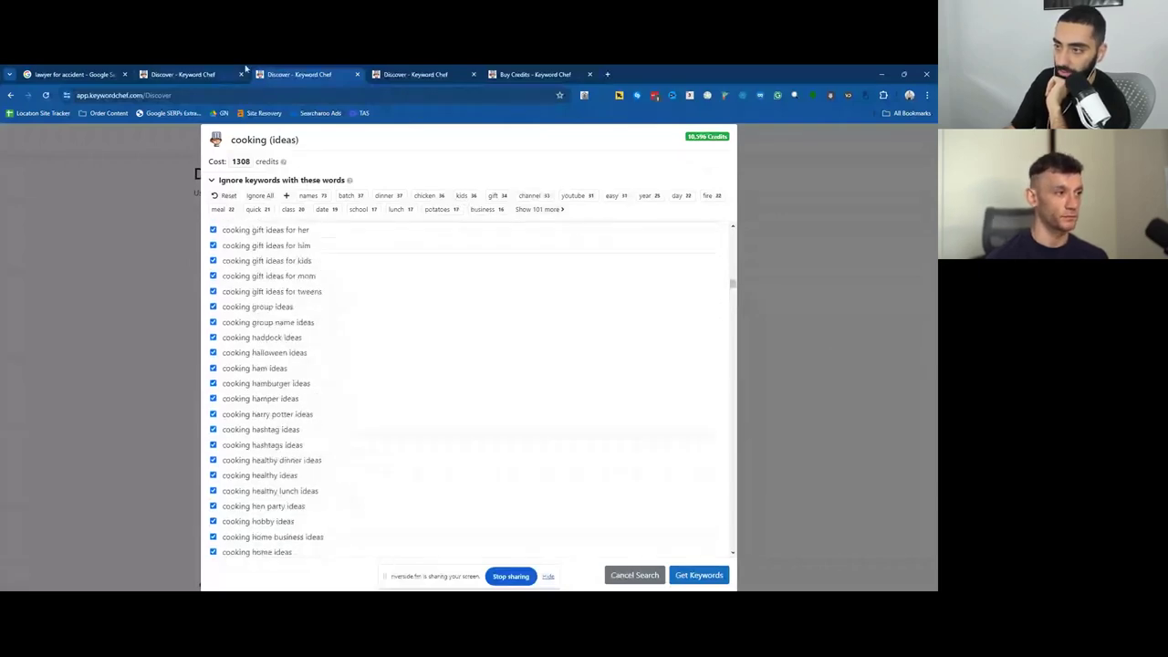
pyautogui.click(417, 73)
pyautogui.scroll(5, 369, 260)
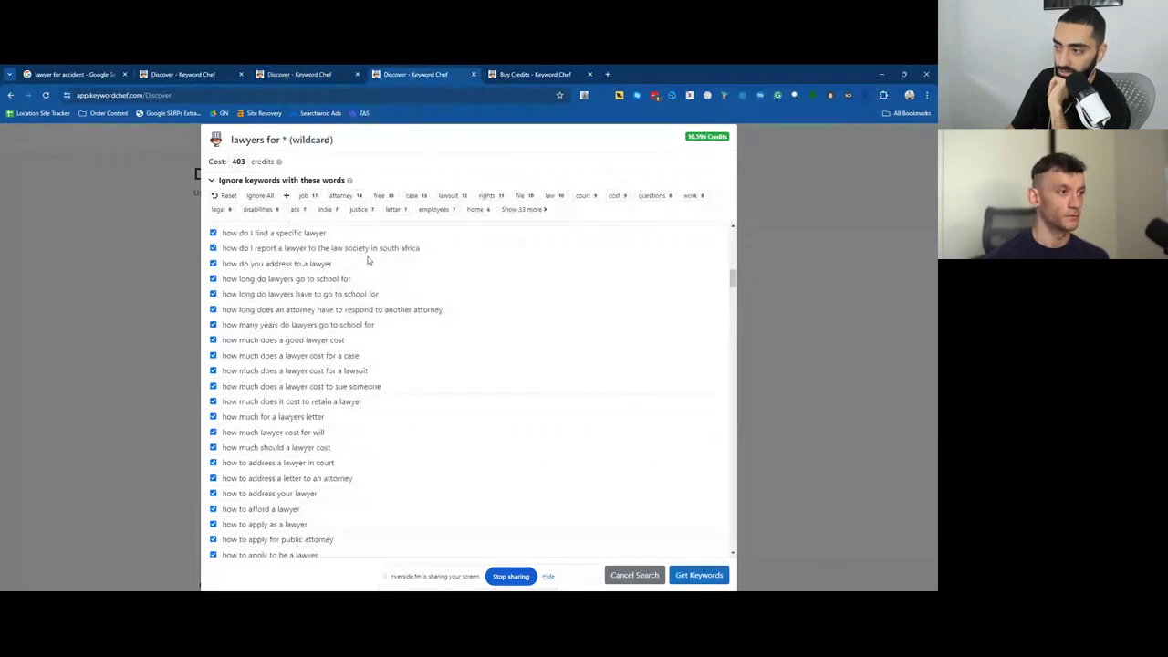
# Toggle the 'job' ignore chip on and off to see how it filters the keyword list.
pyautogui.scroll(10, 374, 278)
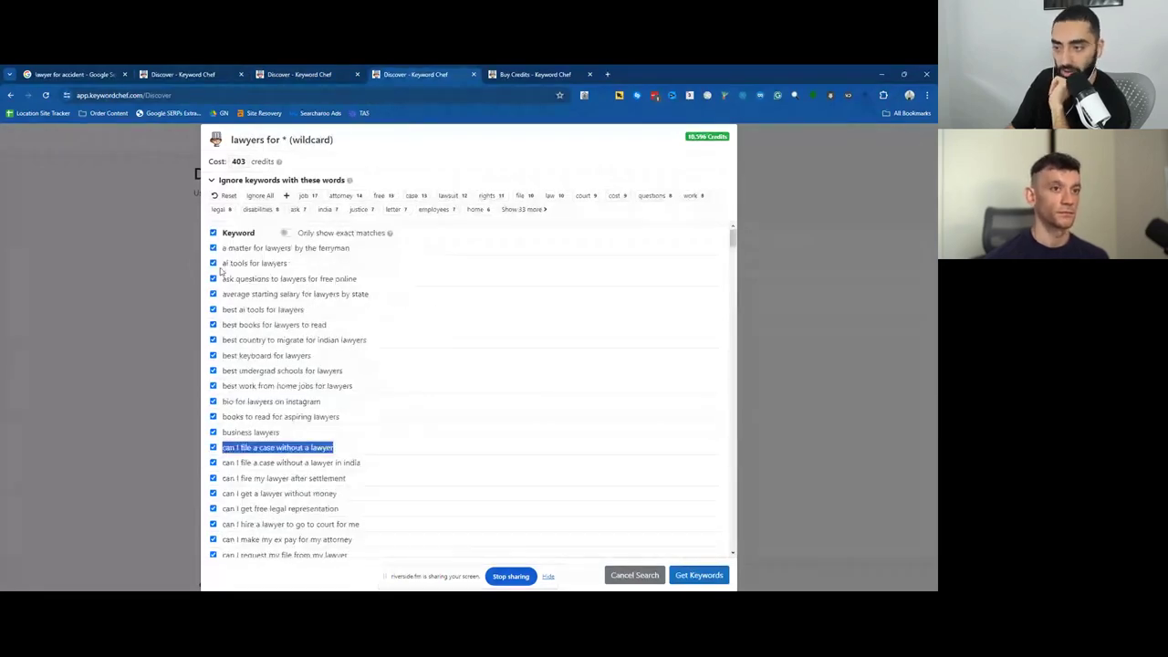
pyautogui.moveTo(220, 264); pyautogui.dragTo(286, 262)
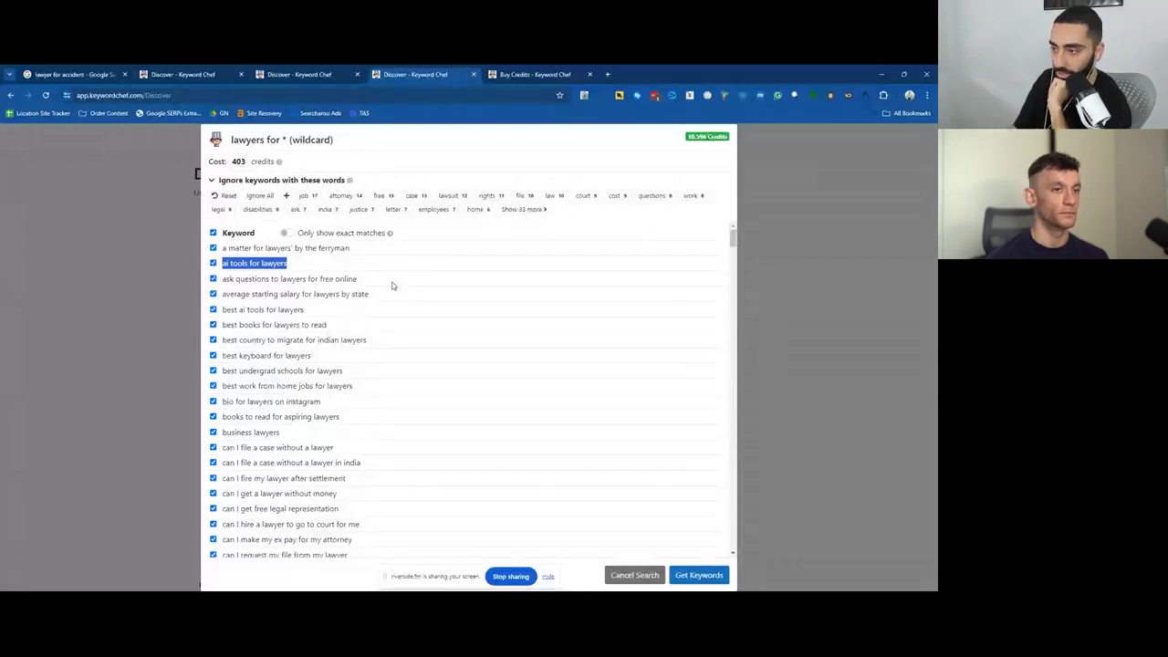
pyautogui.click(412, 180)
pyautogui.click(306, 196)
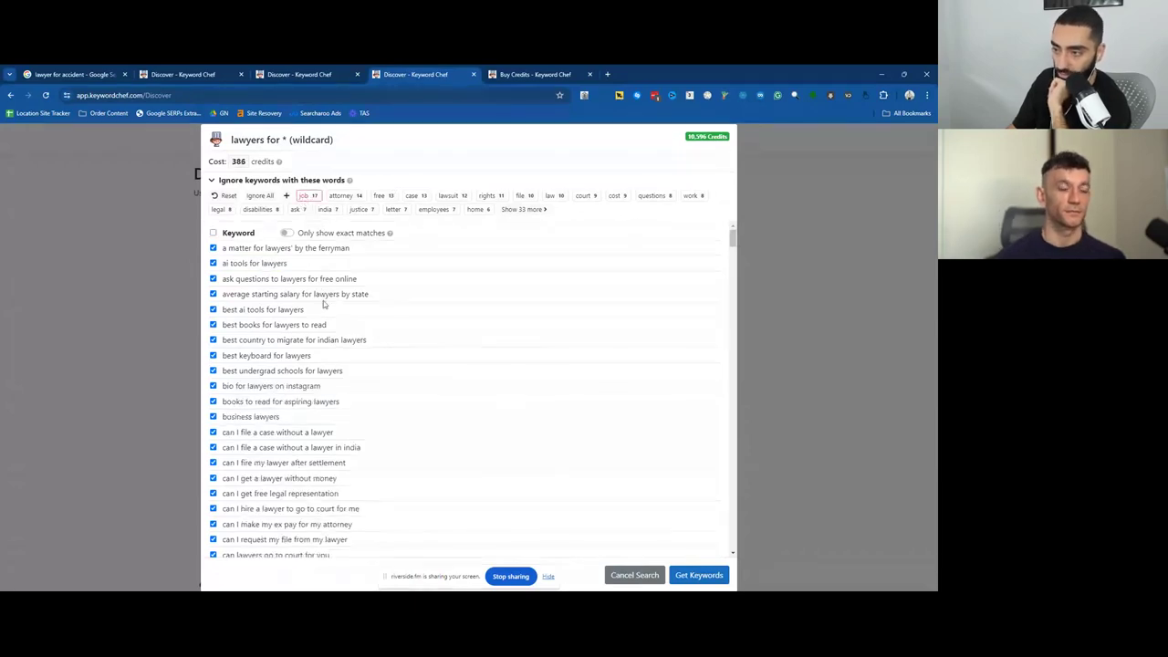
pyautogui.click(307, 196)
pyautogui.click(305, 198)
pyautogui.click(305, 198)
pyautogui.click(306, 198)
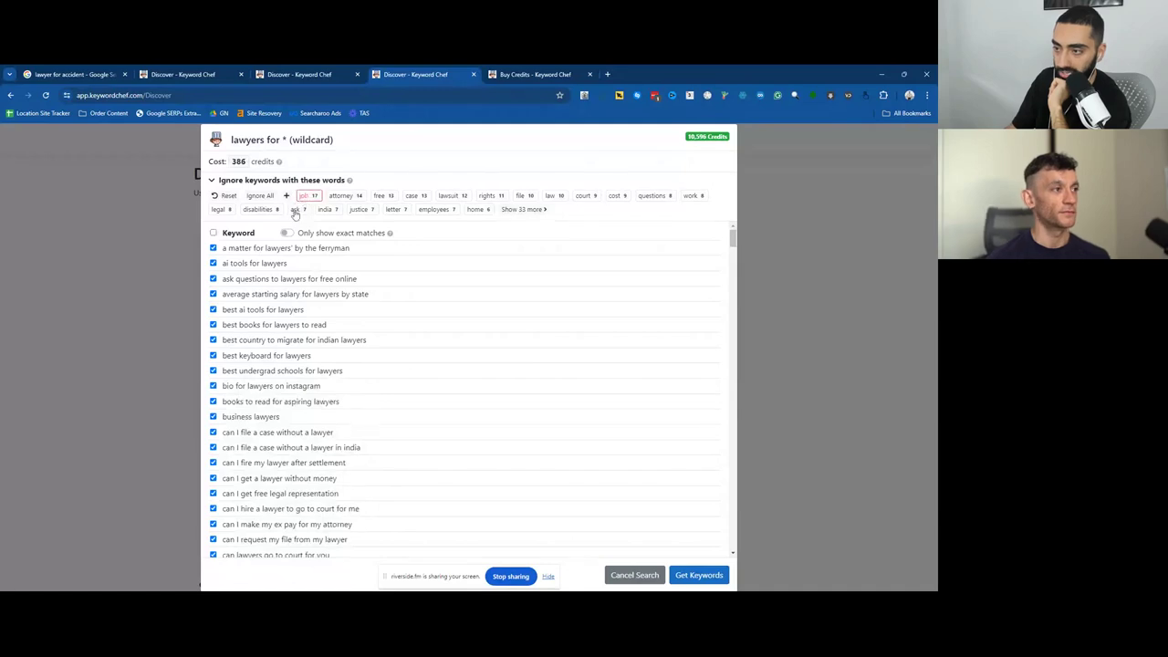
pyautogui.click(226, 195)
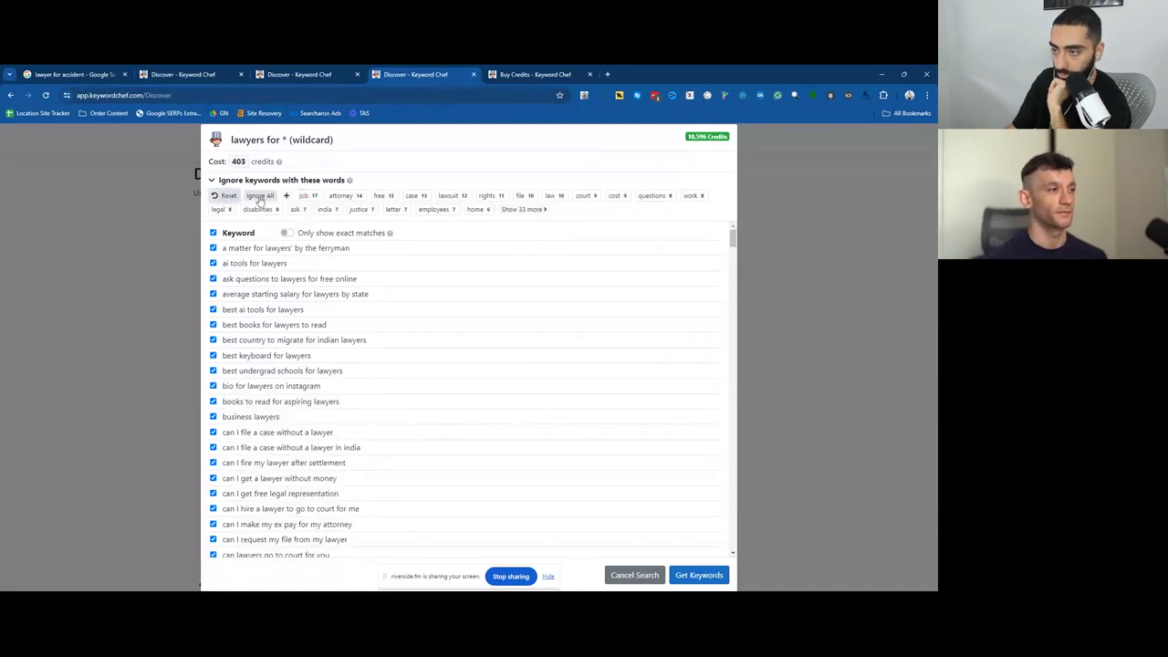
pyautogui.click(260, 195)
pyautogui.click(307, 199)
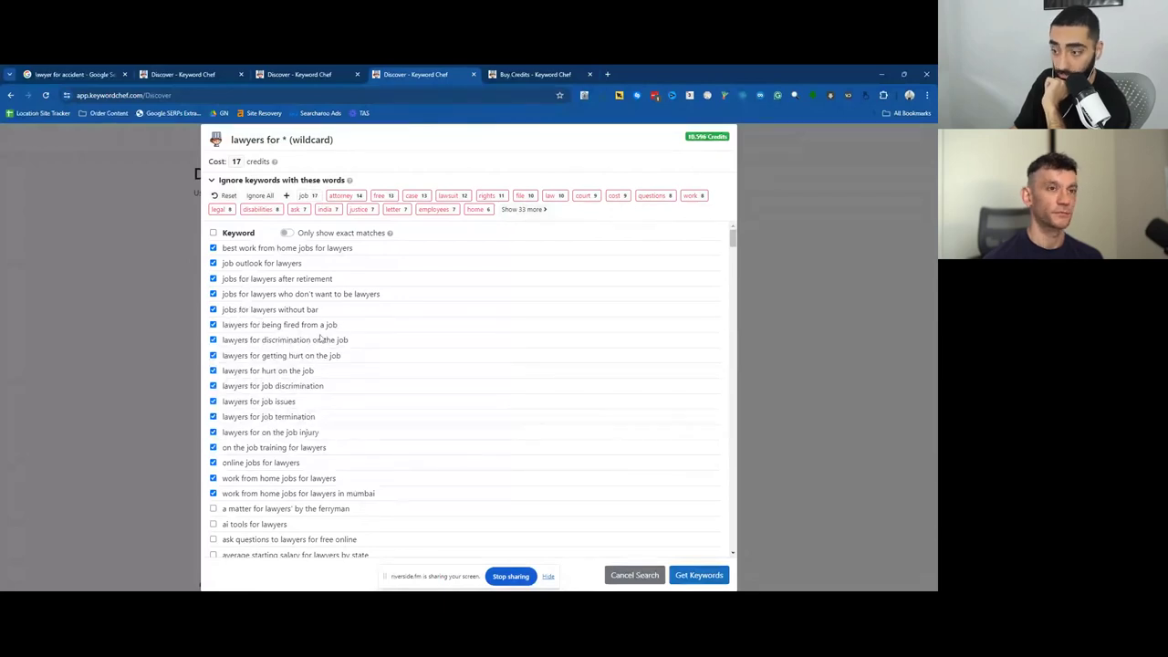
# Exclude the job keywords and check the eight questions keywords, bringing the cost to 8 credits.
pyautogui.doubleClick(233, 386)
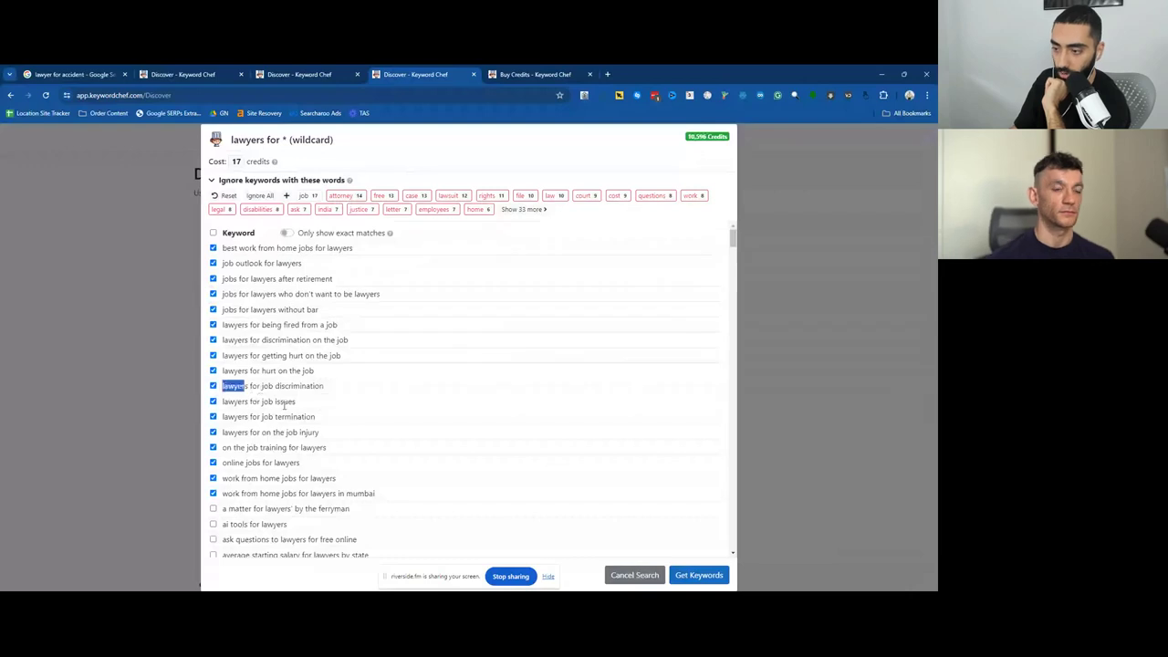
pyautogui.click(306, 197)
pyautogui.click(653, 197)
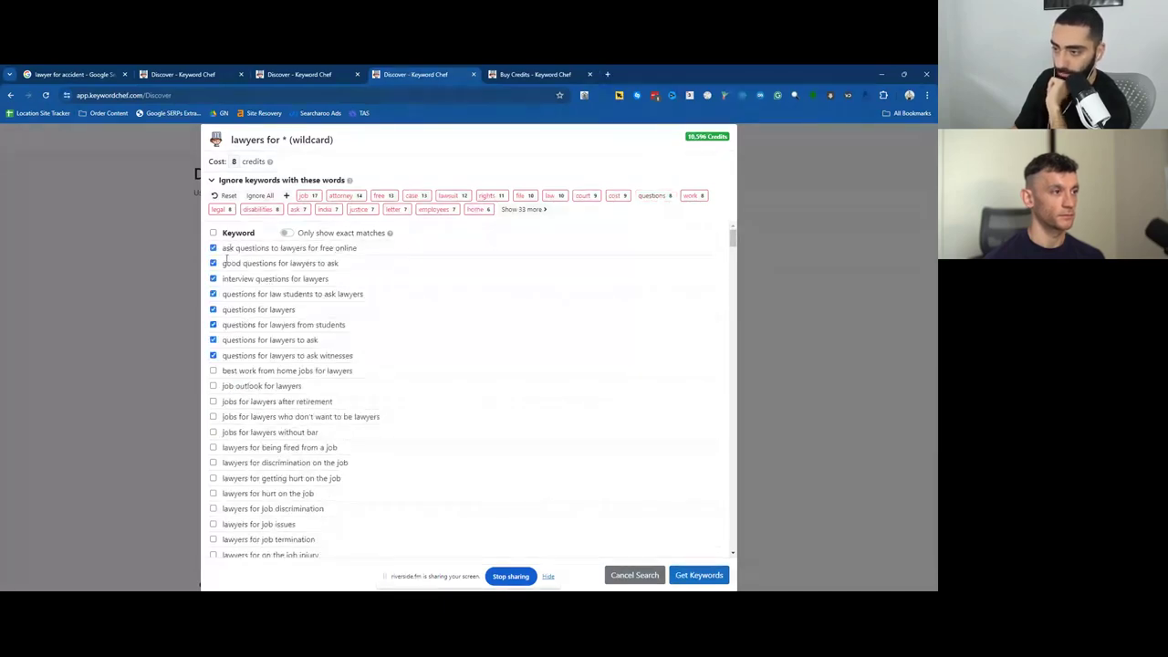
pyautogui.moveTo(224, 261); pyautogui.dragTo(342, 264)
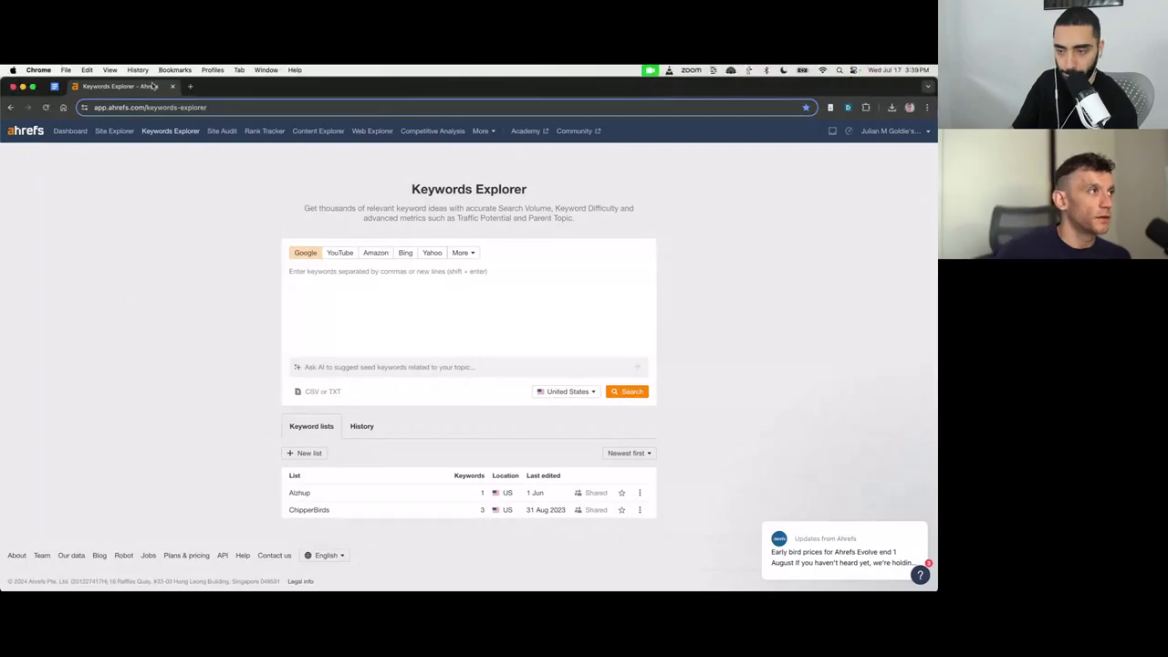
# Search Keywords Explorer for 'coffee' with United States as the country.
pyautogui.click(229, 156)
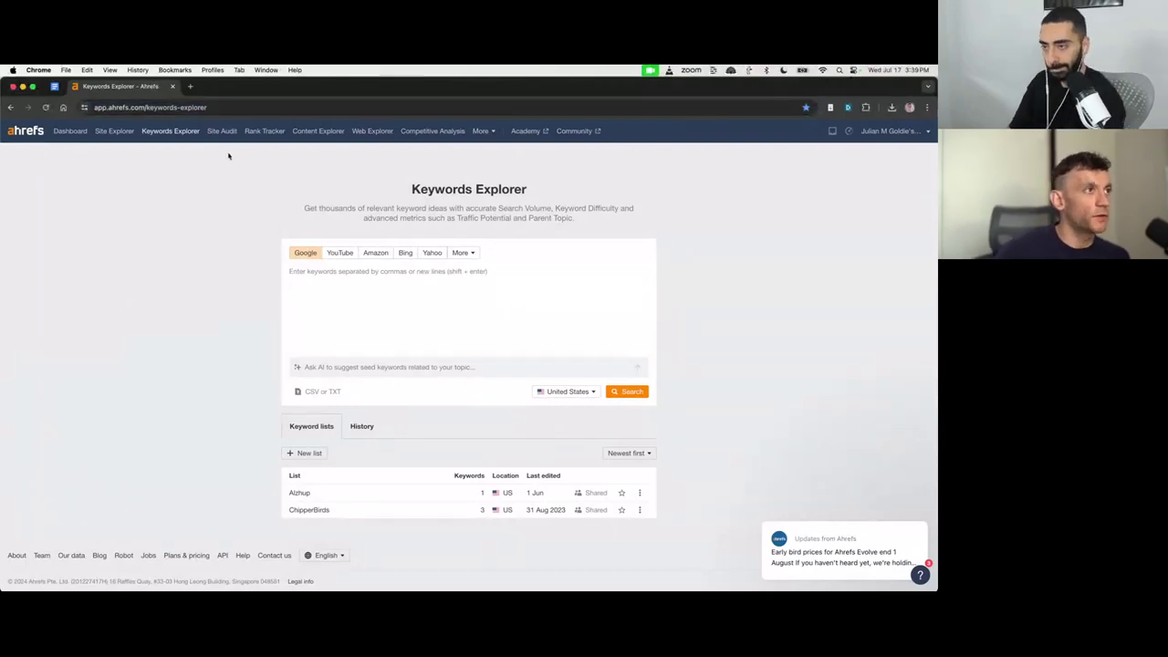
pyautogui.click(172, 137)
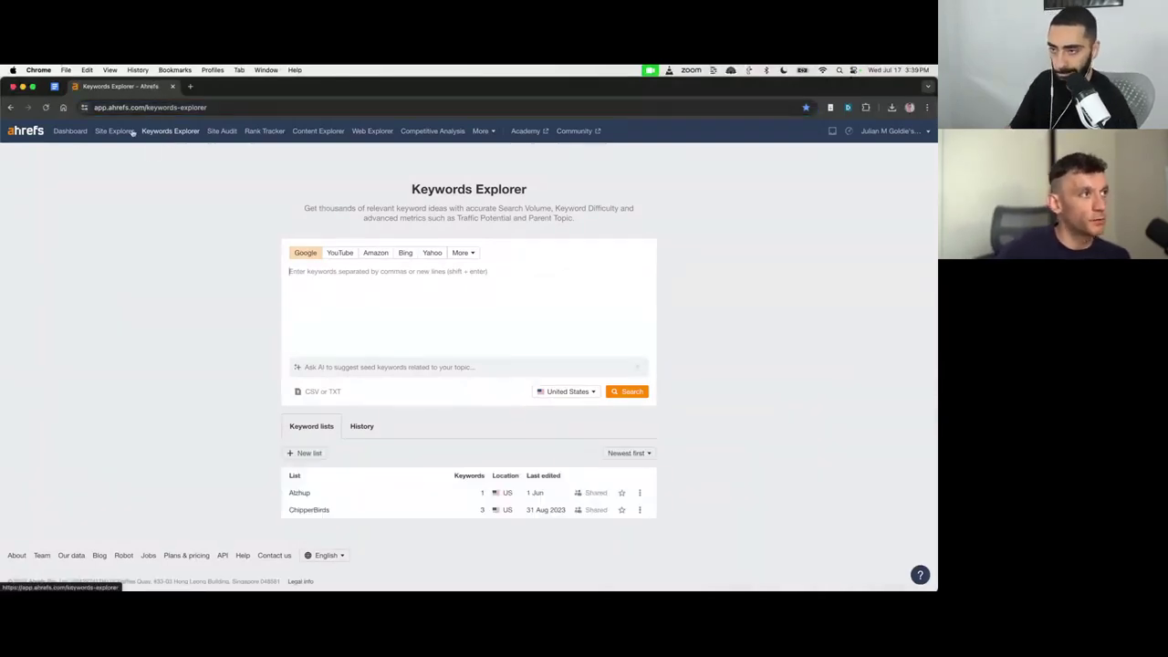
pyautogui.click(562, 392)
pyautogui.click(843, 289)
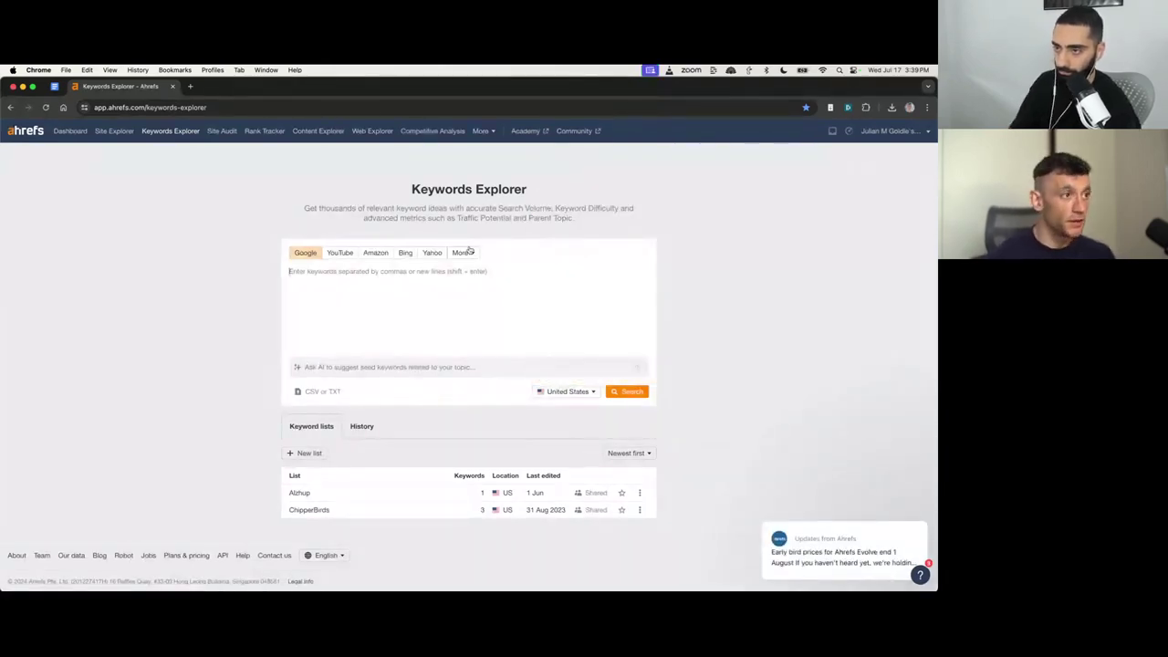
pyautogui.write('coffee')
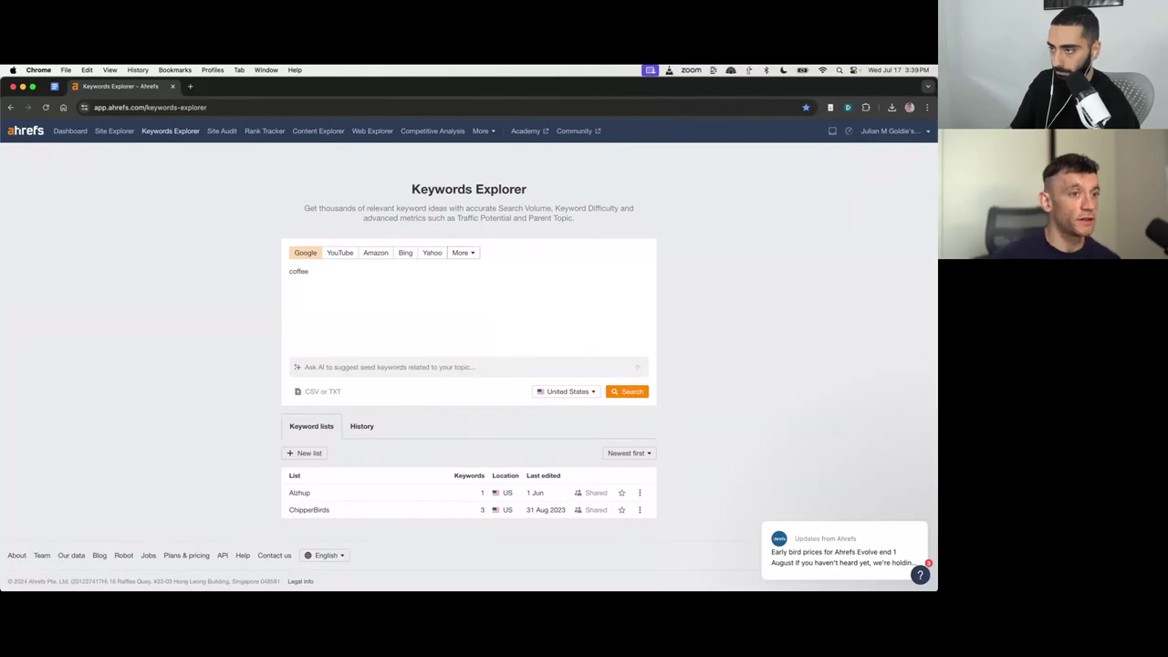
pyautogui.press('Return')
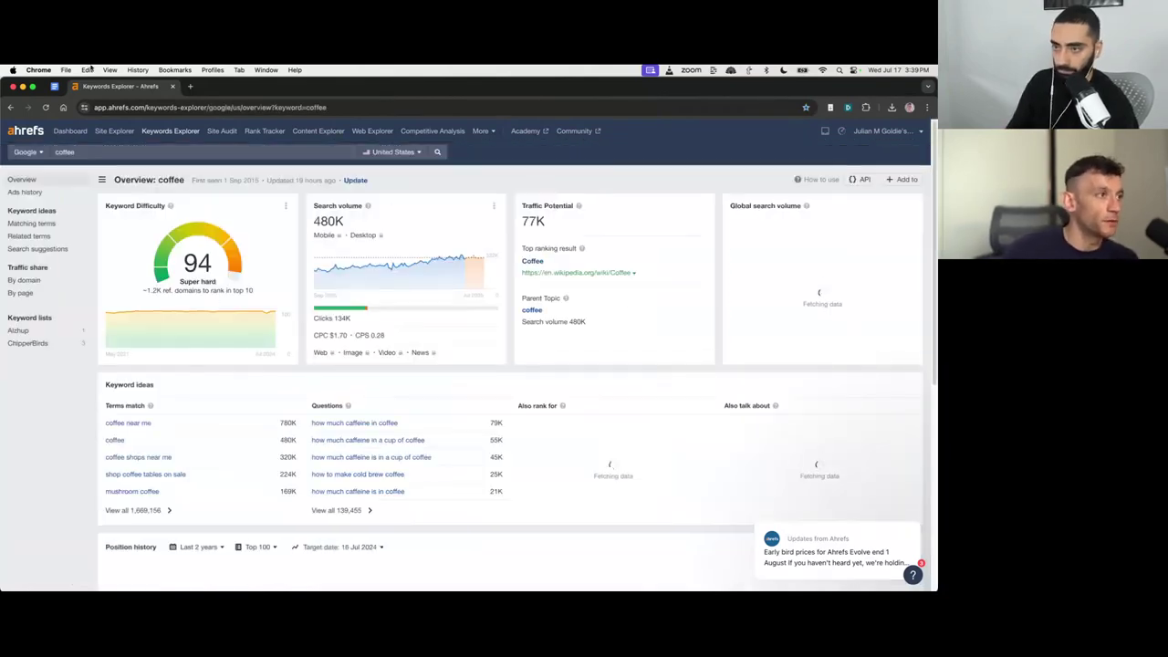
# Check coffee's KD 94 and 480K volume, then open all 1,669,156 matching terms.
pyautogui.moveTo(161, 259); pyautogui.dragTo(231, 290)
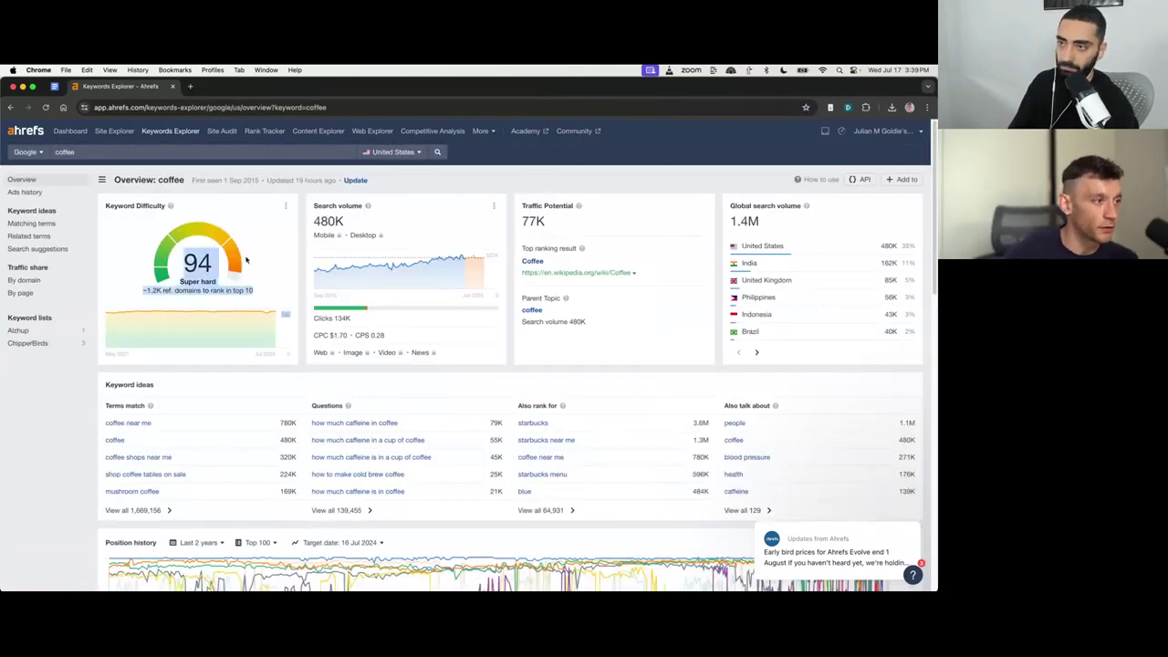
pyautogui.click(218, 202)
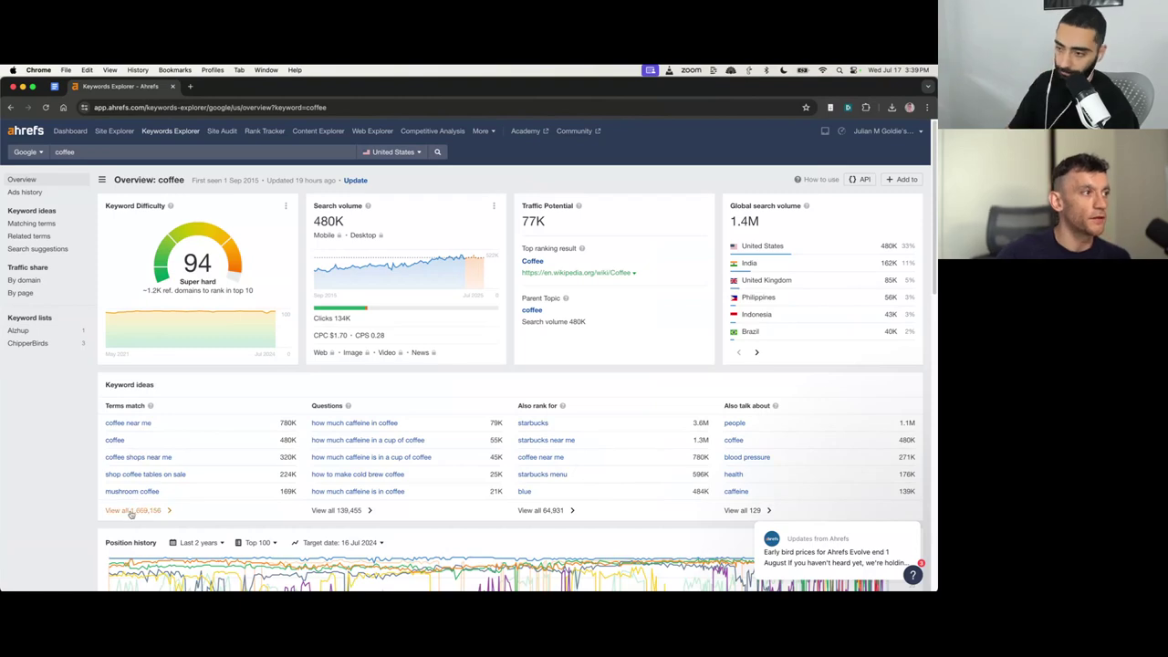
pyautogui.click(132, 510)
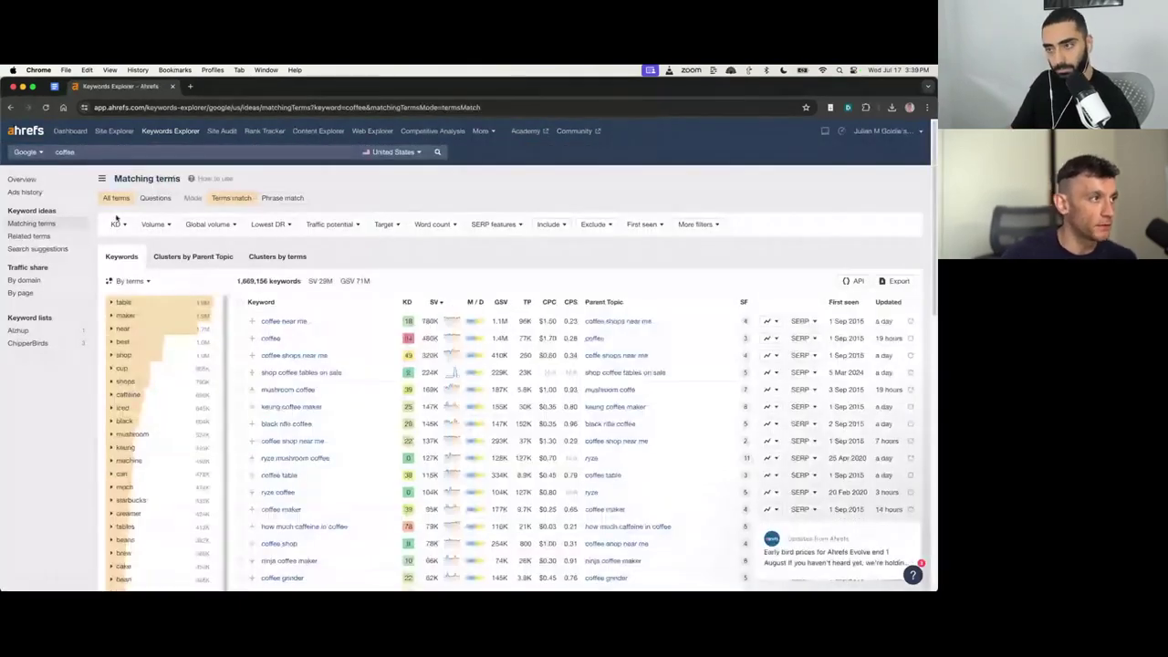
# Filter the matching terms to KD max 10 and lowest DR up to 30 in top 5.
pyautogui.click(116, 223)
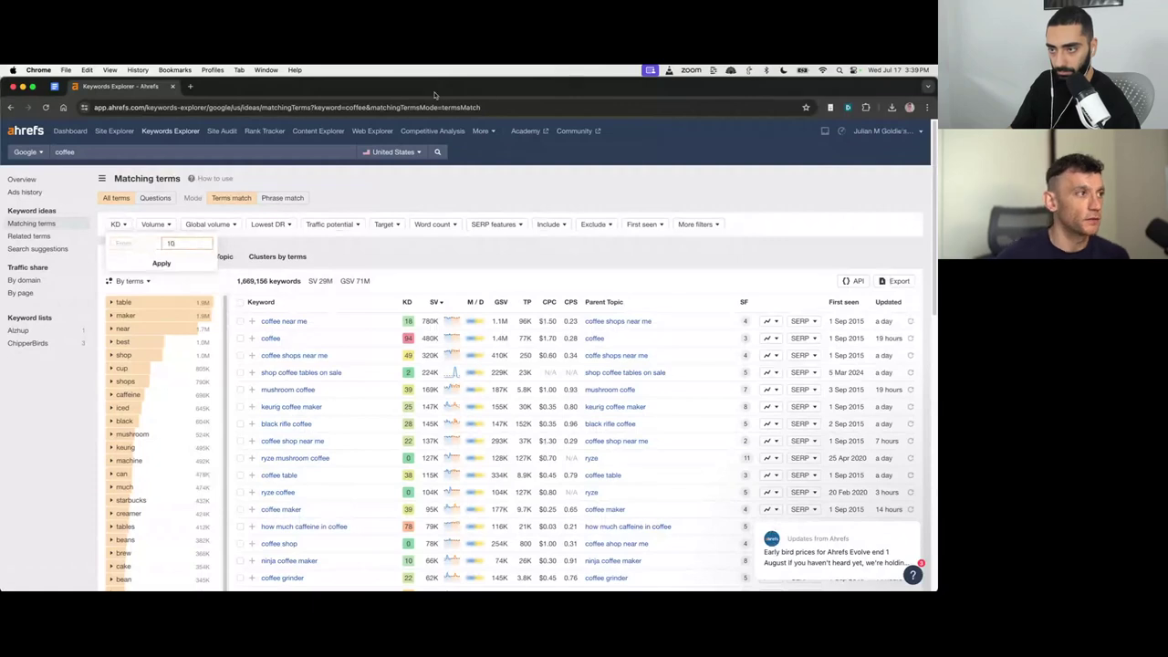
pyautogui.click(125, 265)
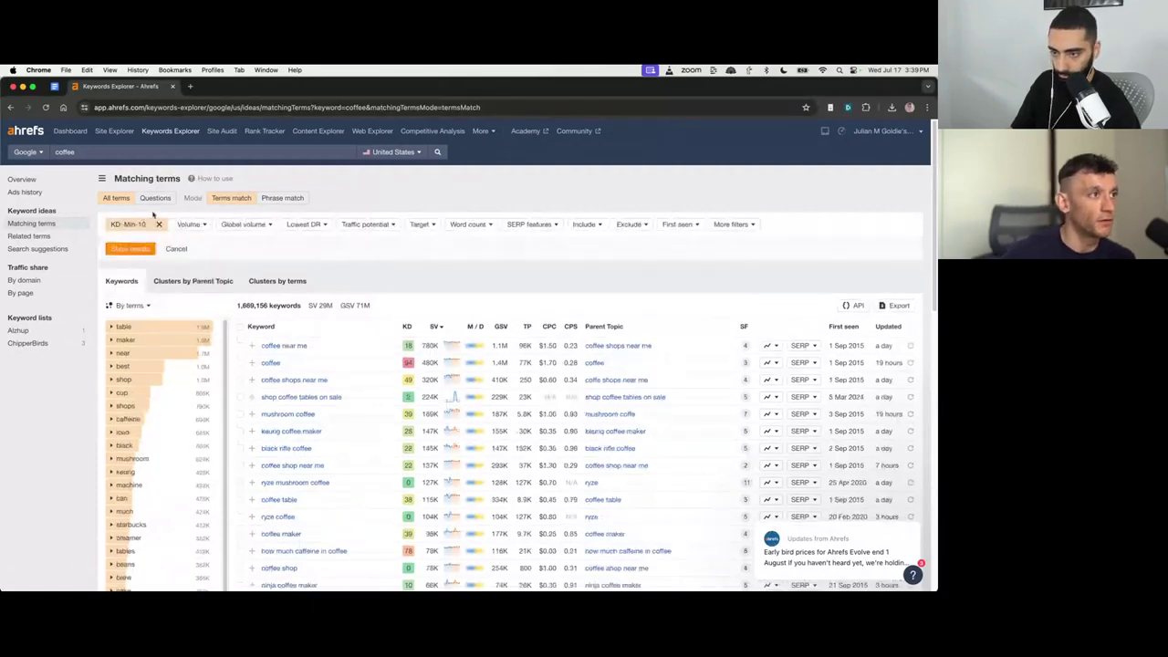
pyautogui.click(310, 225)
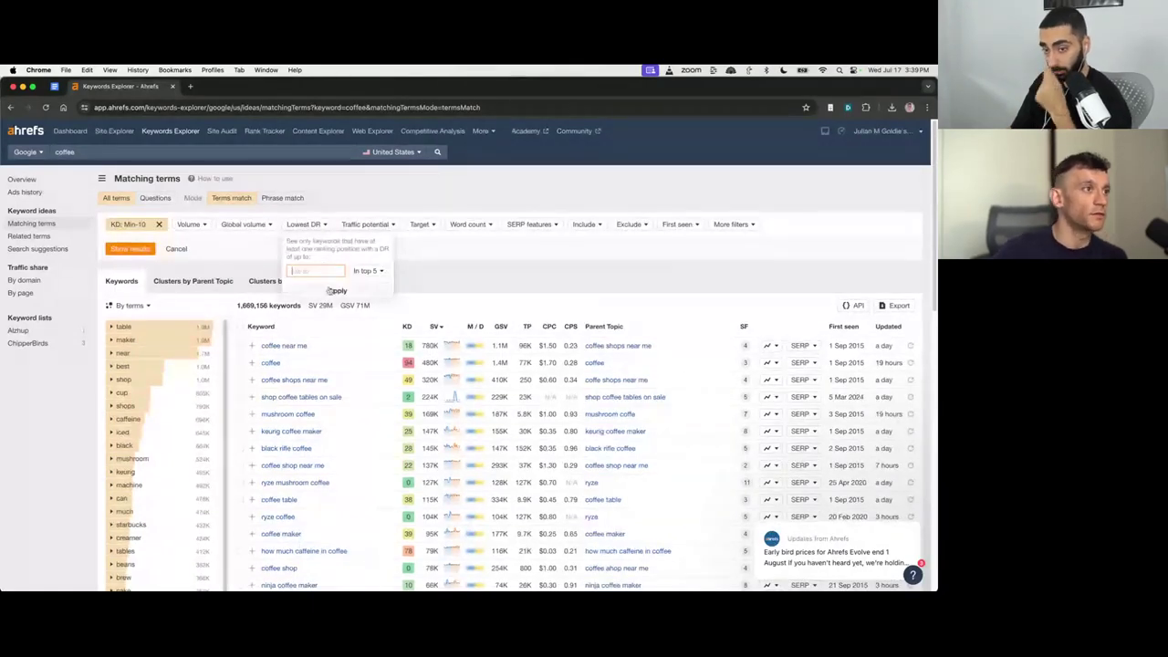
pyautogui.write('30')
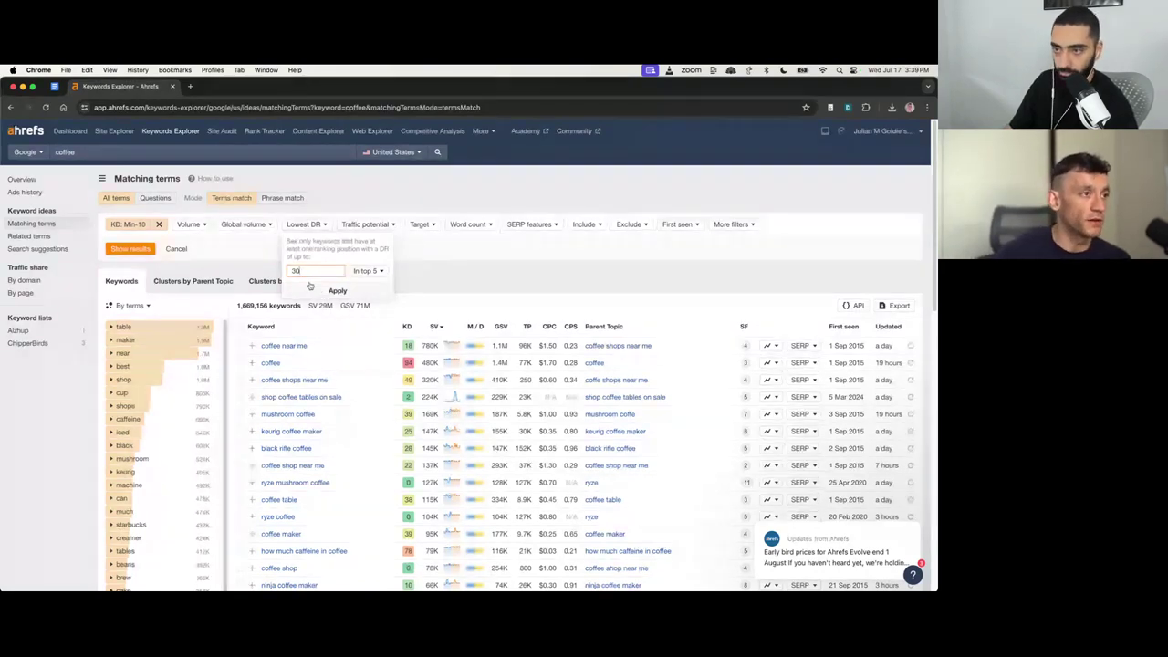
pyautogui.click(333, 290)
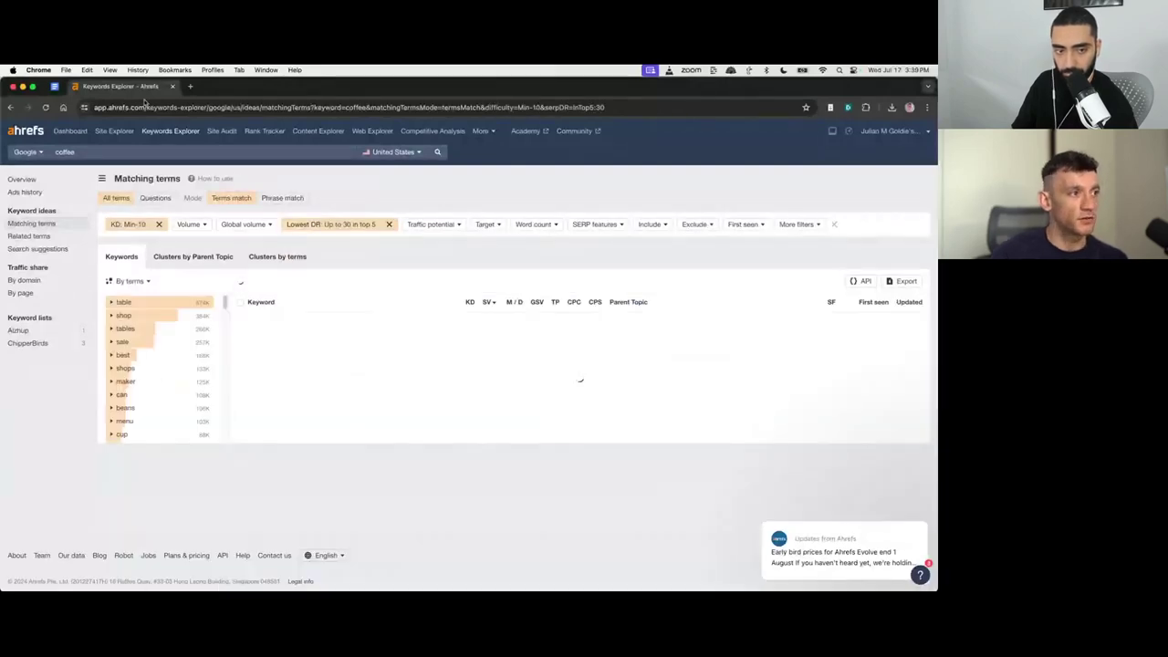
# Scroll through the 67,515 filtered coffee keywords.
pyautogui.scroll(-1, 390, 308)
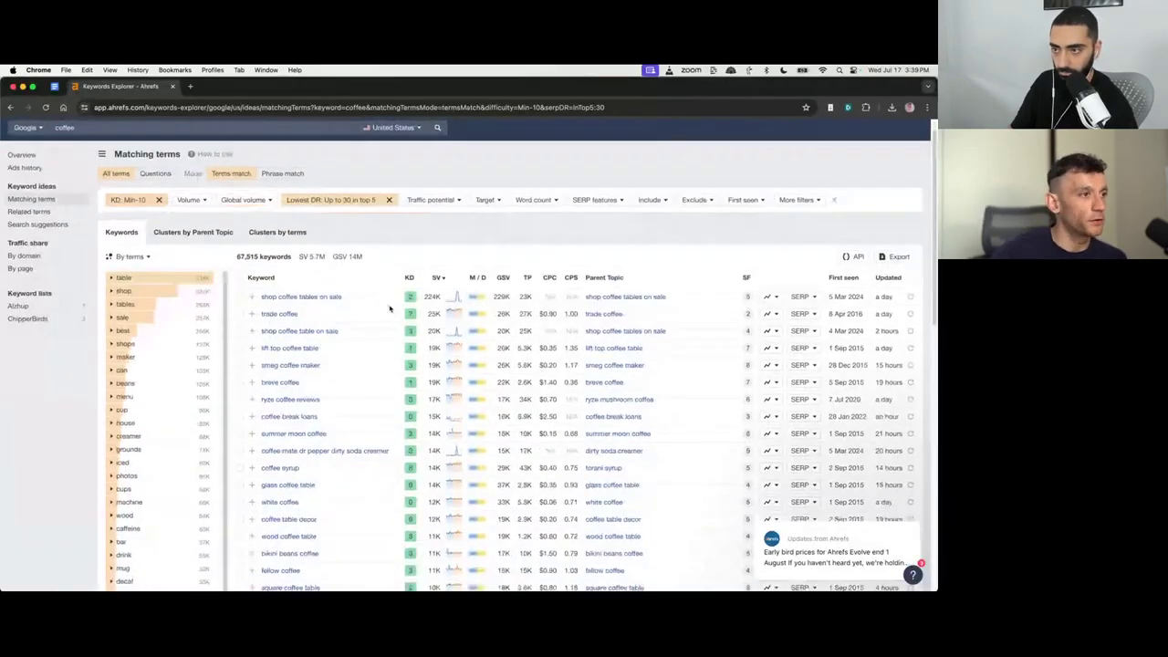
pyautogui.scroll(-5, 389, 309)
pyautogui.scroll(6, 393, 234)
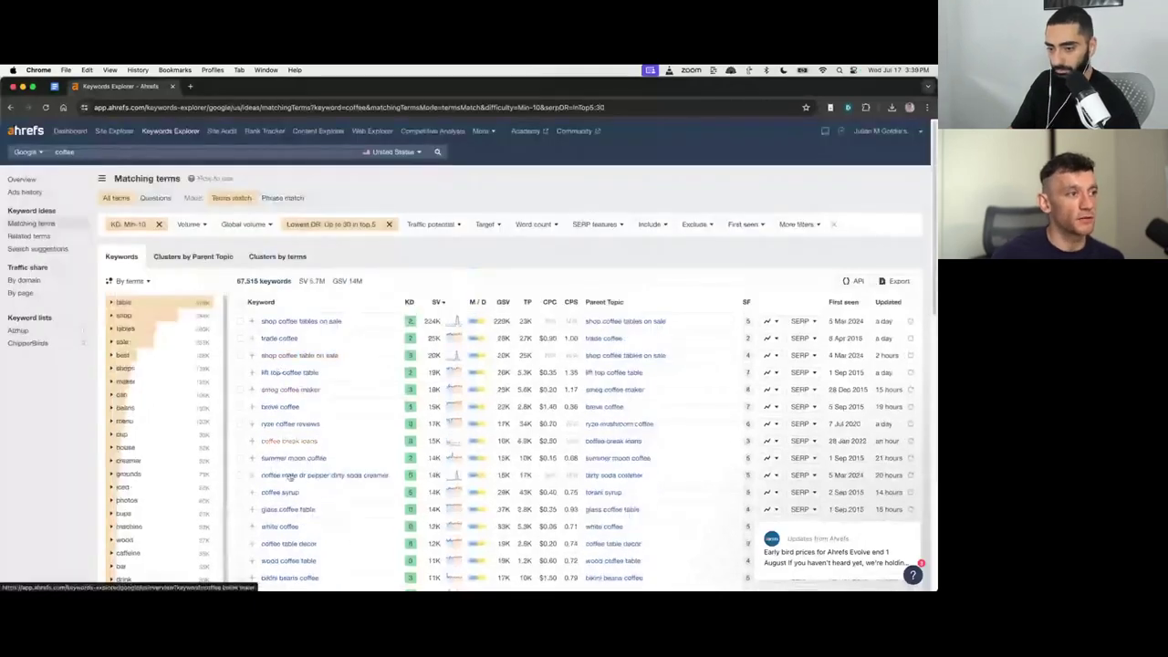
pyautogui.scroll(-3, 349, 345)
pyautogui.scroll(2, 349, 345)
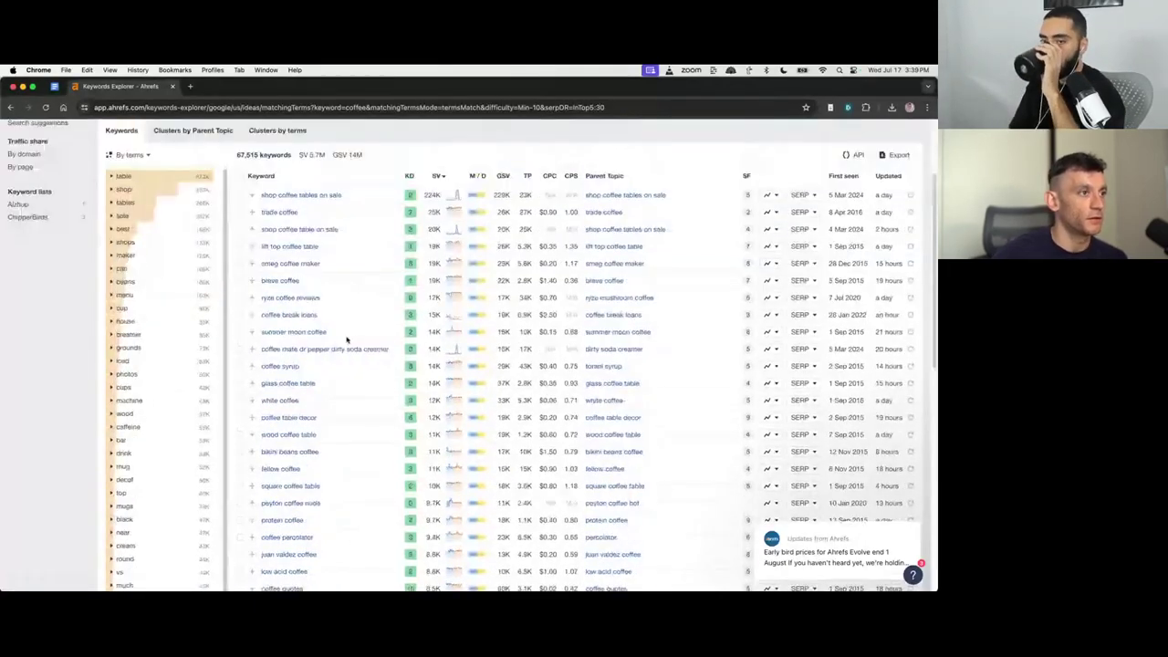
pyautogui.scroll(3, 347, 339)
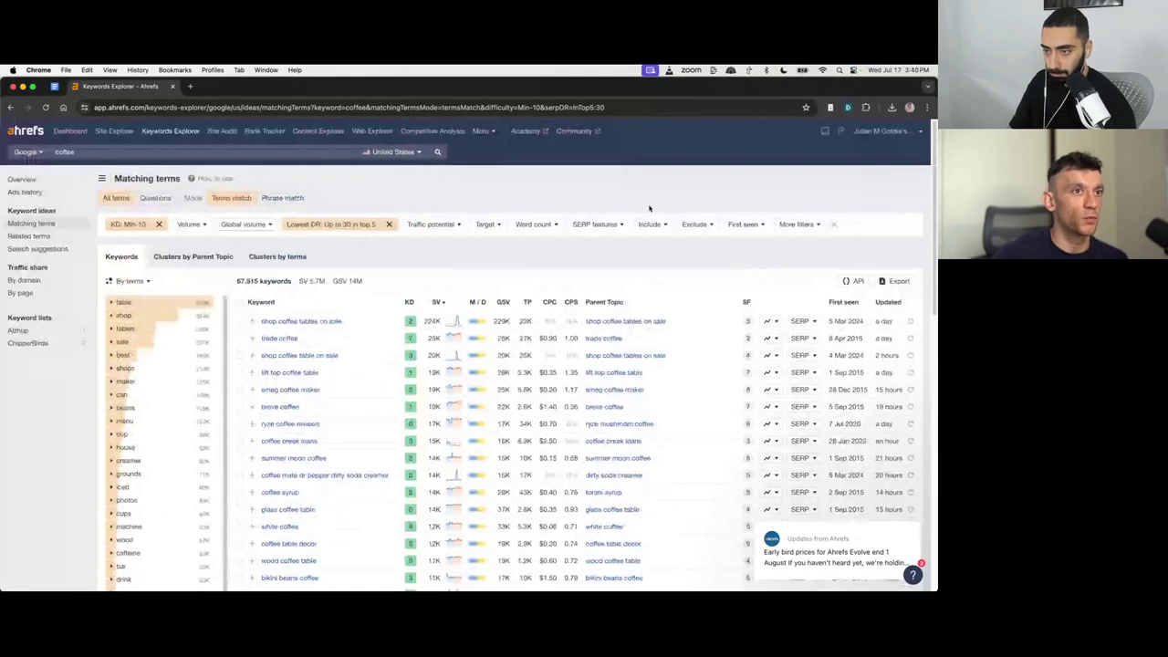
# Add a minimum word count filter of 4 and refresh the coffee results.
pyautogui.click(533, 226)
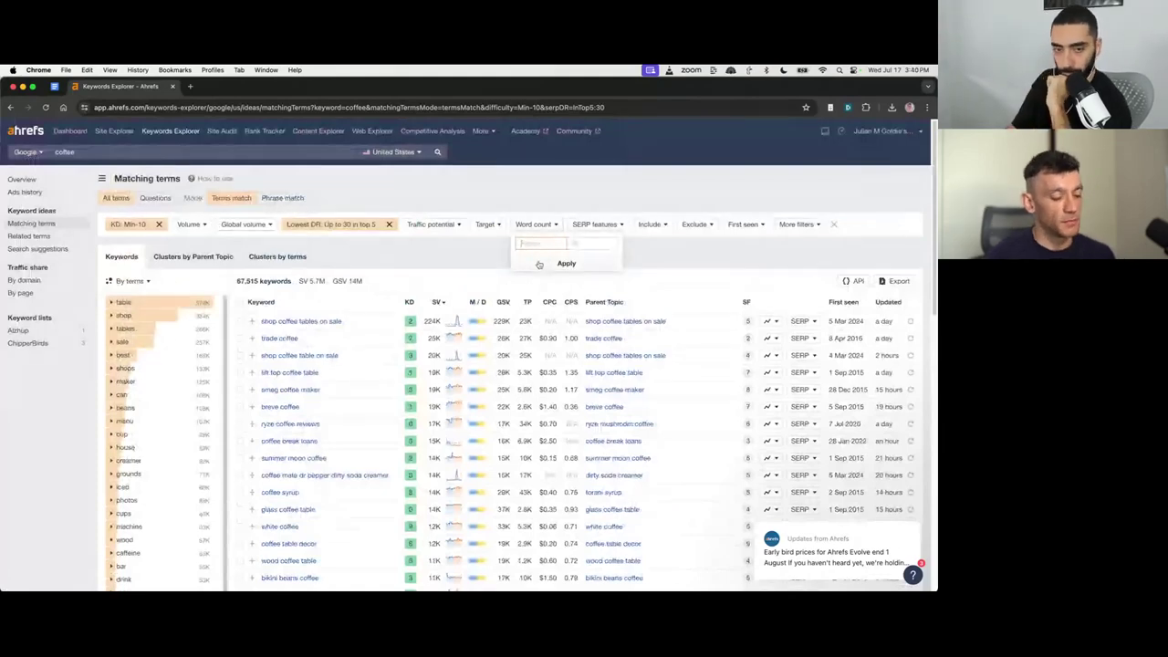
pyautogui.write('4')
pyautogui.click(542, 266)
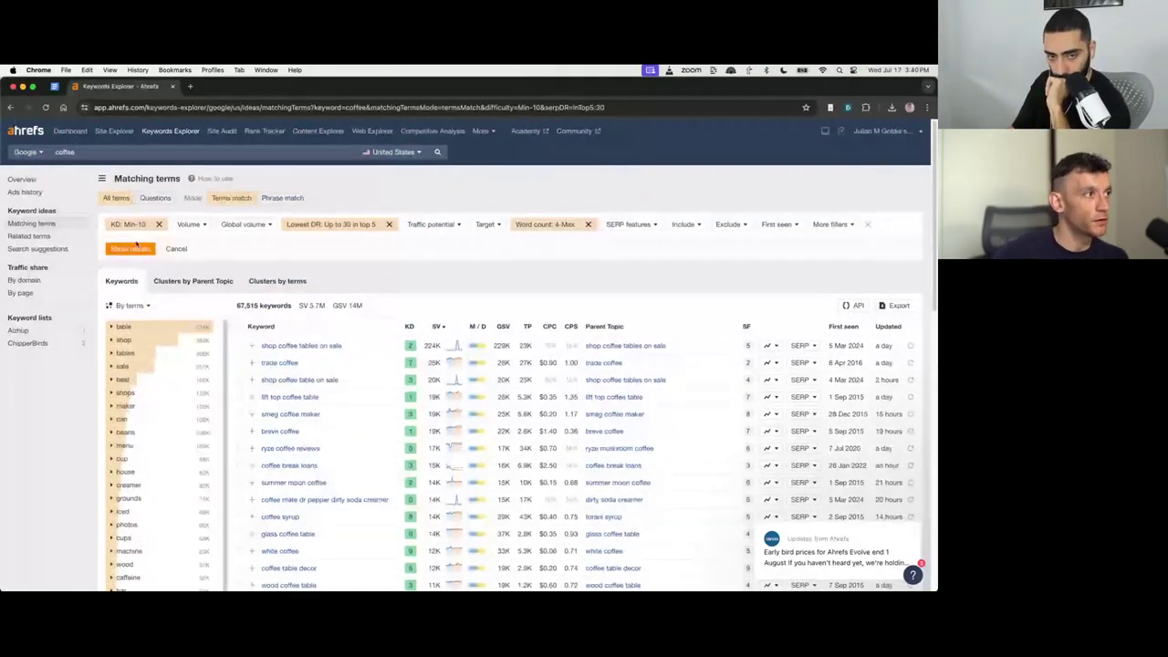
pyautogui.click(131, 248)
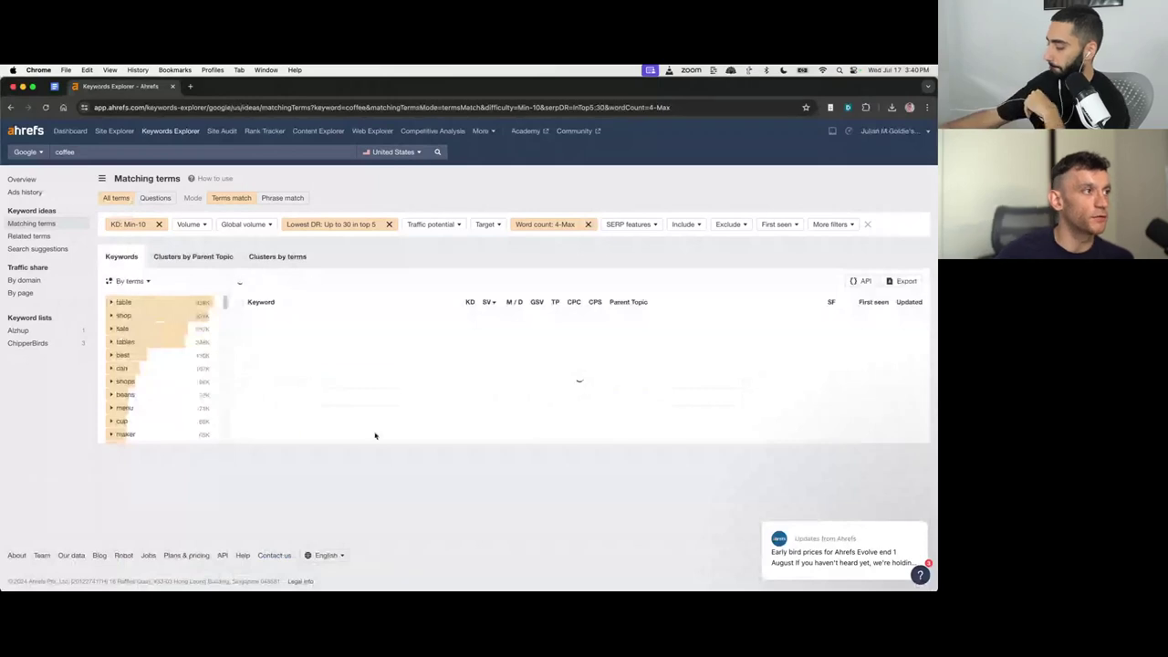
pyautogui.scroll(-1, 402, 306)
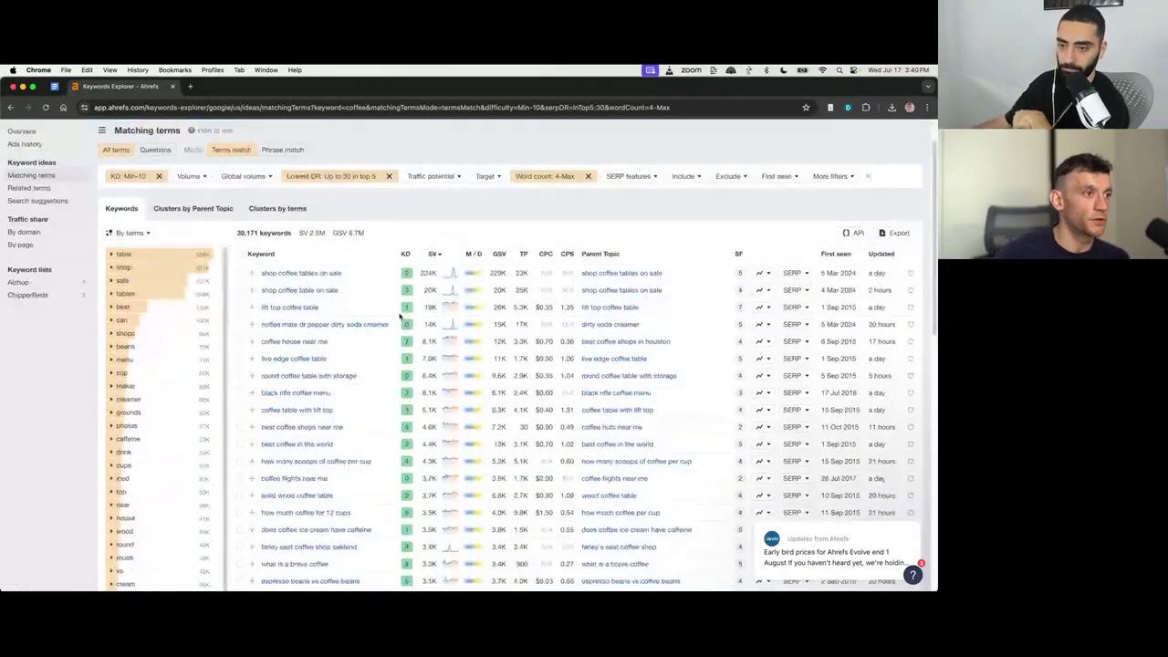
pyautogui.scroll(1, 398, 316)
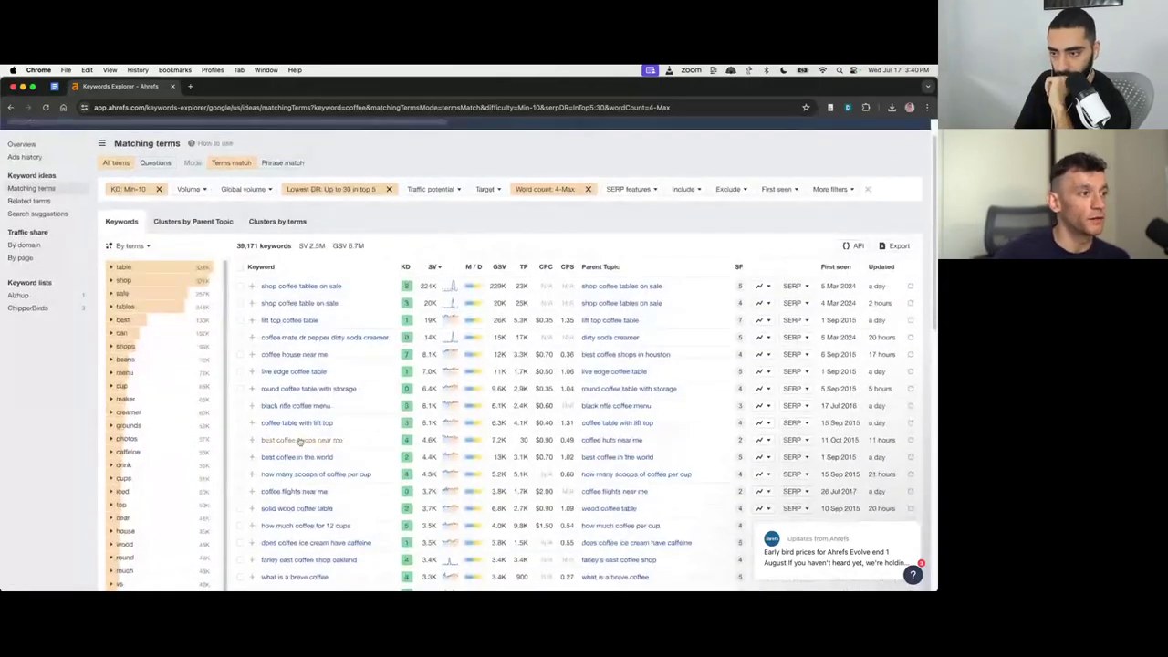
# Open 'best coffee in the world' in a new tab and switch to that tab.
pyautogui.moveTo(350, 439); pyautogui.dragTo(256, 441)
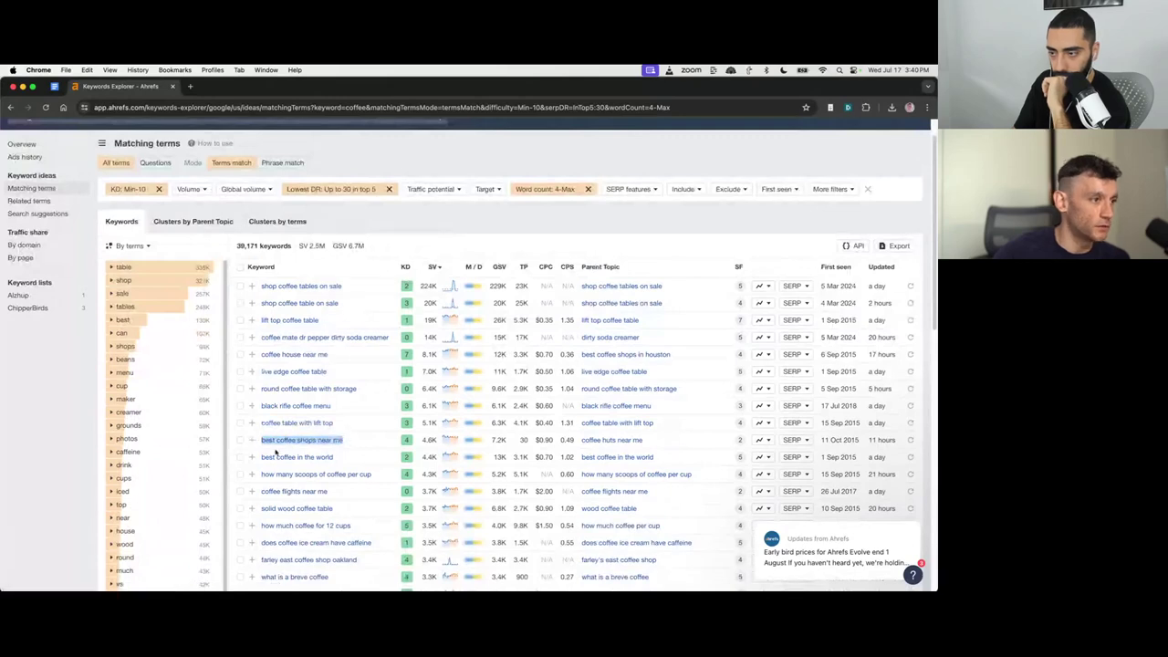
pyautogui.tripleClick(301, 457)
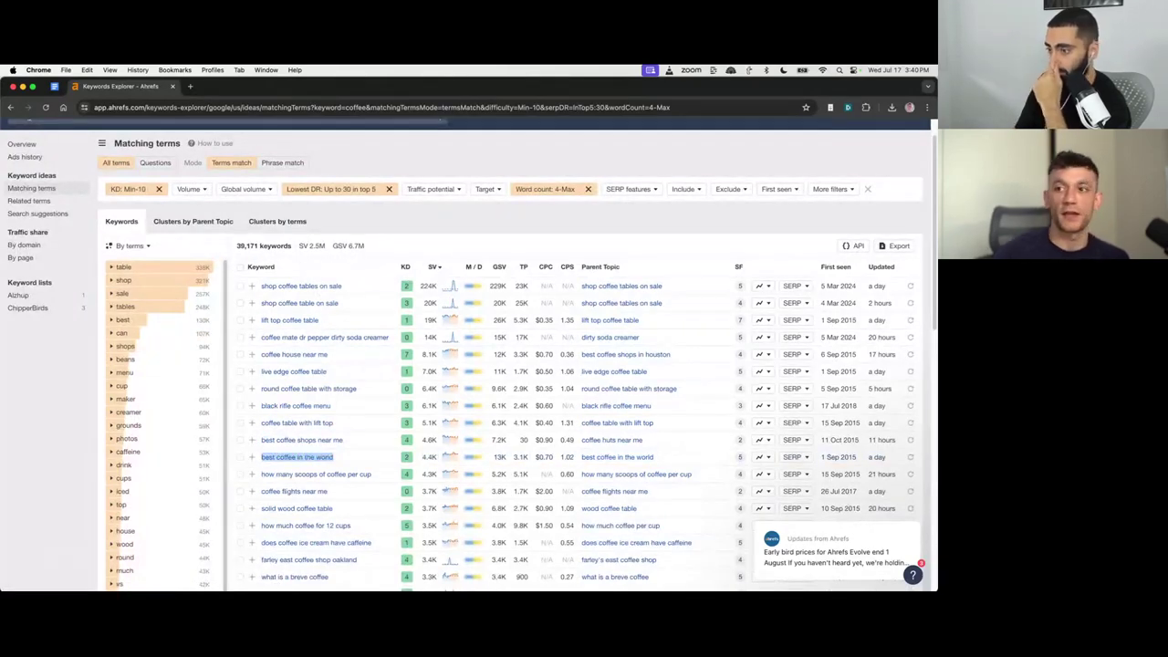
pyautogui.click(407, 457)
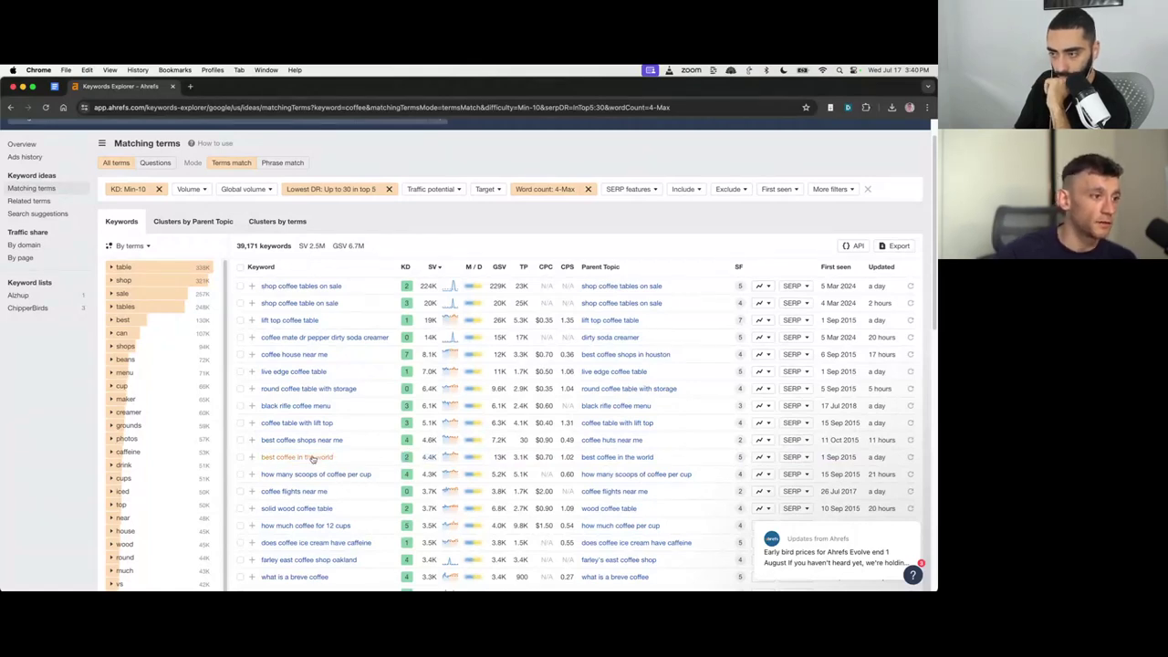
pyautogui.keyDown('super'); pyautogui.click(301, 457); pyautogui.keyUp('super')
pyautogui.click(239, 69)
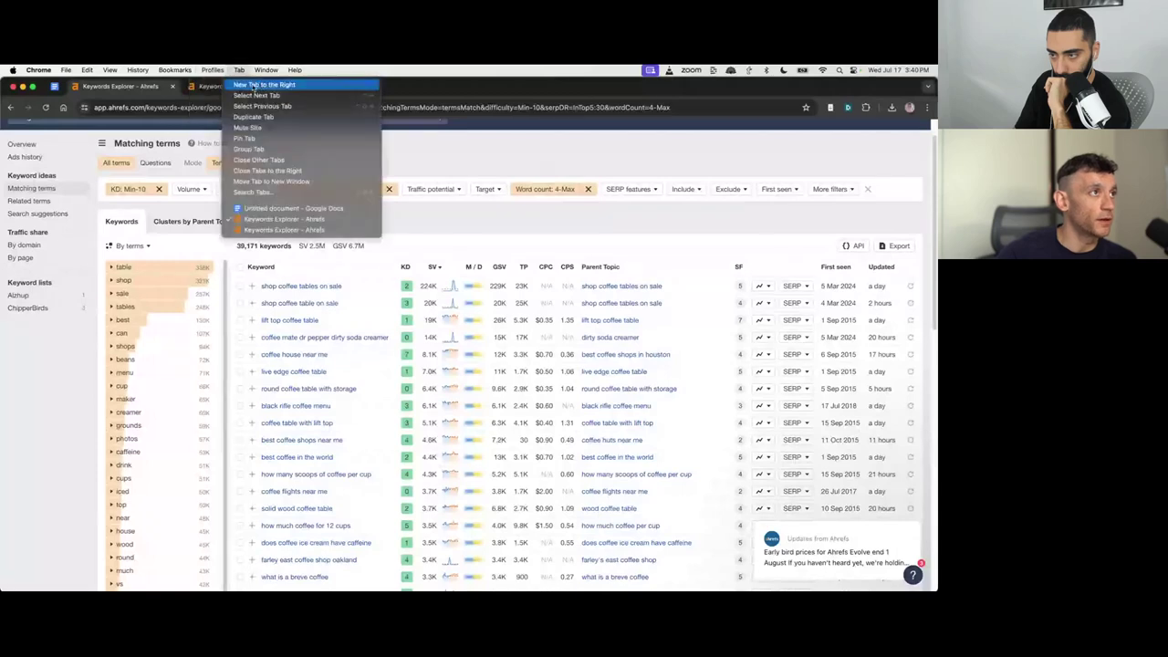
pyautogui.click(256, 95)
# Switch to the Google tab with the 'new york lawyers' search results.
pyautogui.scroll(-15, 446, 477)
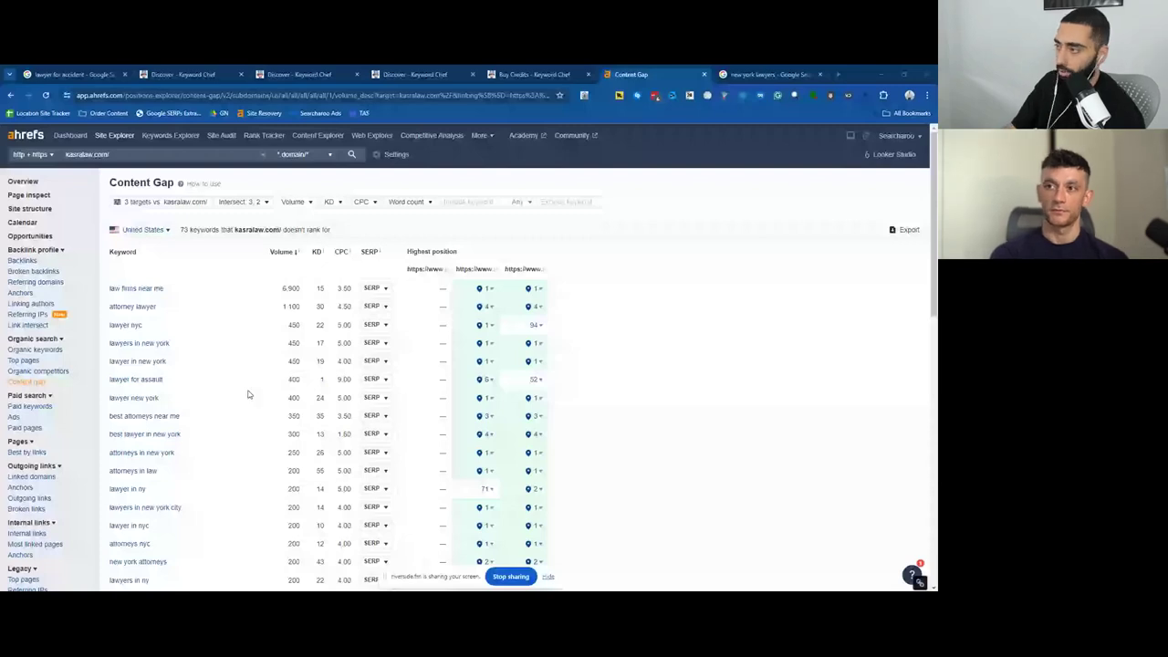
pyautogui.hotkey('ctrl', 'Tab')
pyautogui.scroll(1, 67, 288)
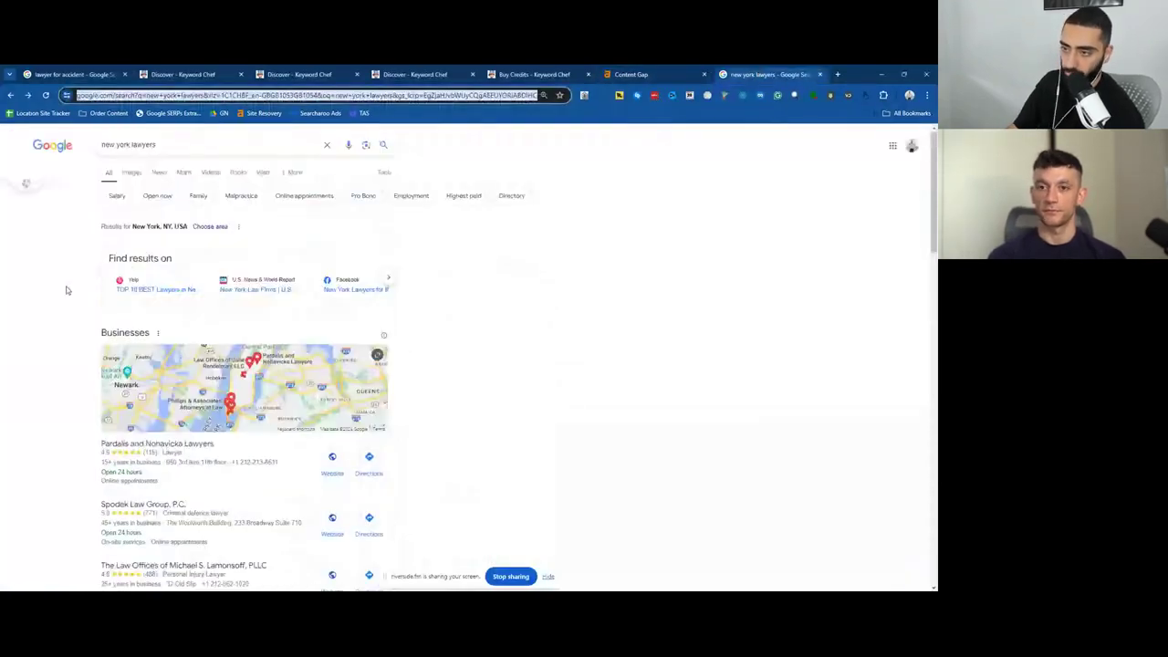
pyautogui.press('/')
# Scroll down through the lawyer search results, then return to the Content Gap tab.
pyautogui.scroll(-2, 55, 365)
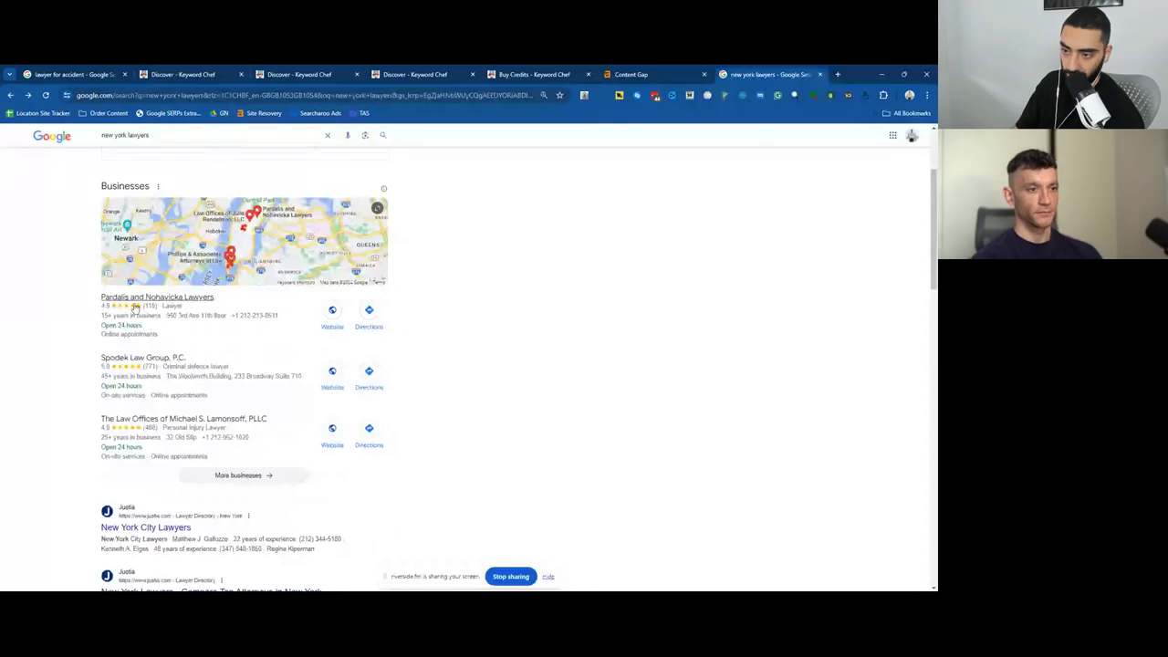
pyautogui.scroll(-3, 117, 374)
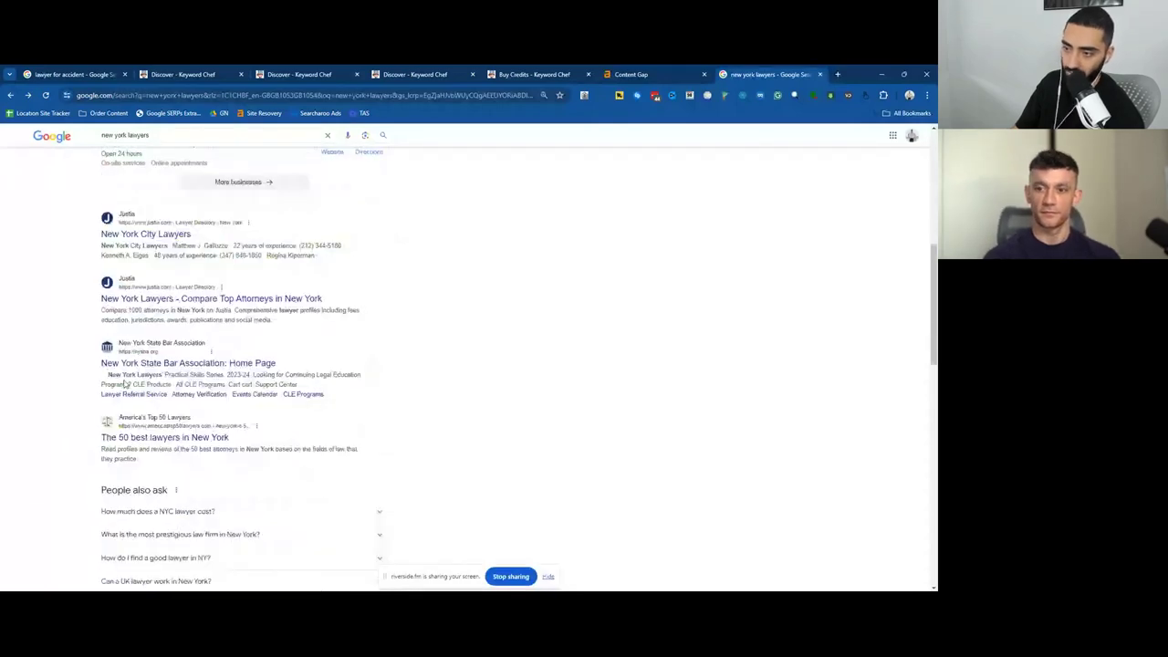
pyautogui.scroll(-1, 126, 383)
pyautogui.scroll(-3, 66, 454)
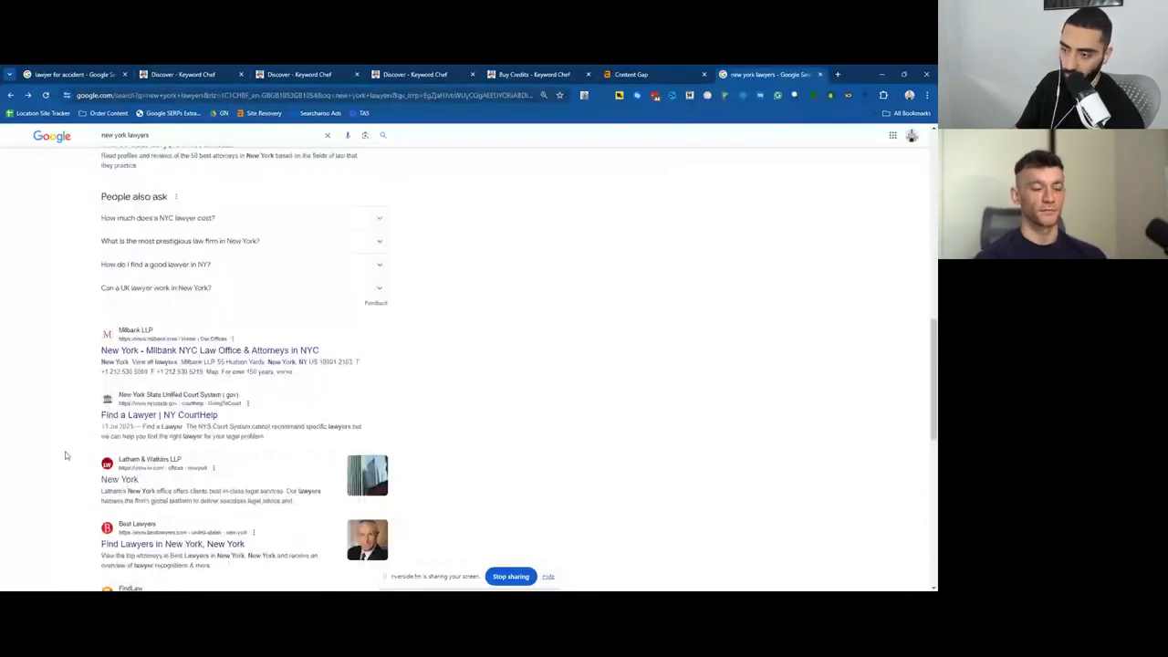
pyautogui.click(632, 73)
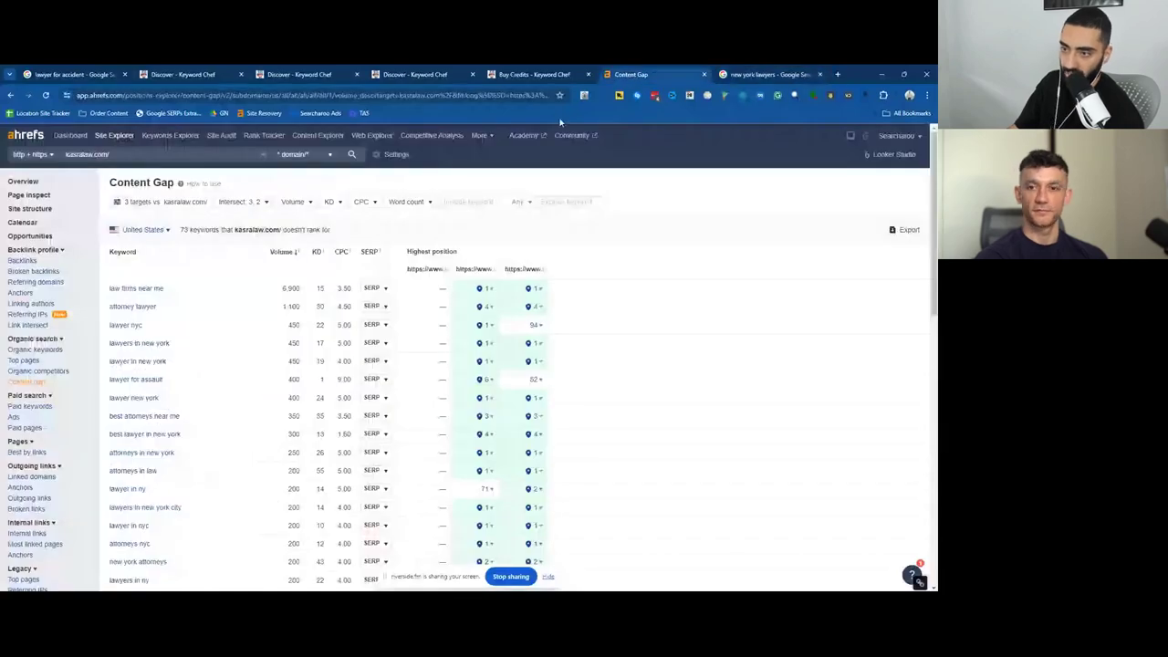
# Reload the Content gap report from the sidebar.
pyautogui.click(66, 155)
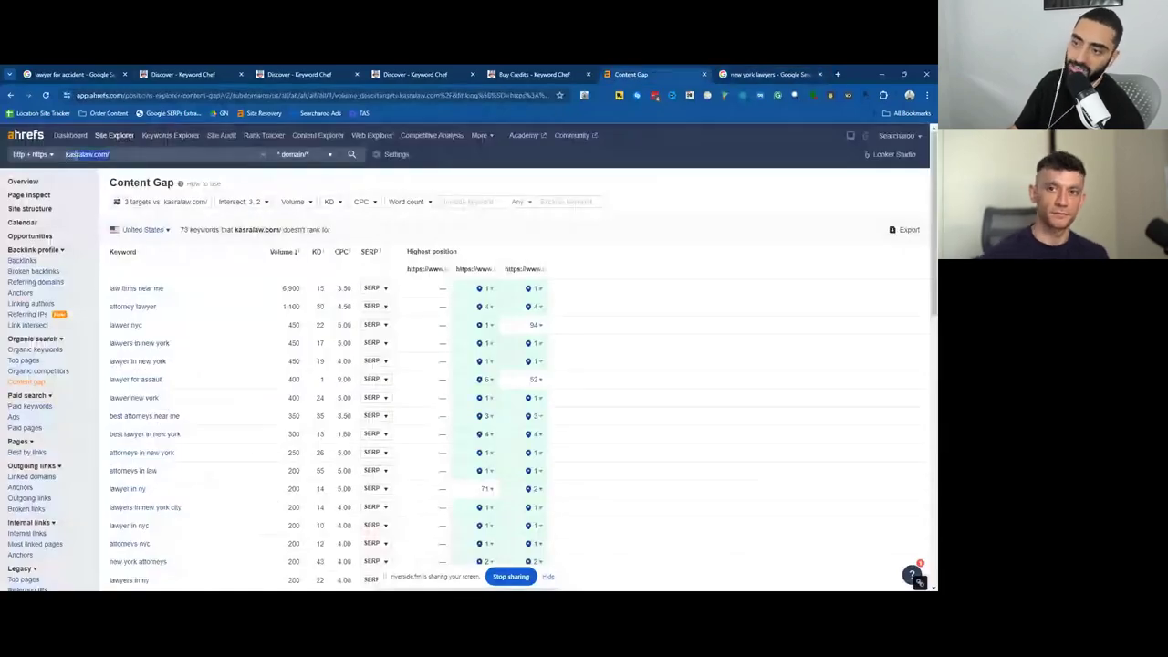
pyautogui.click(107, 155)
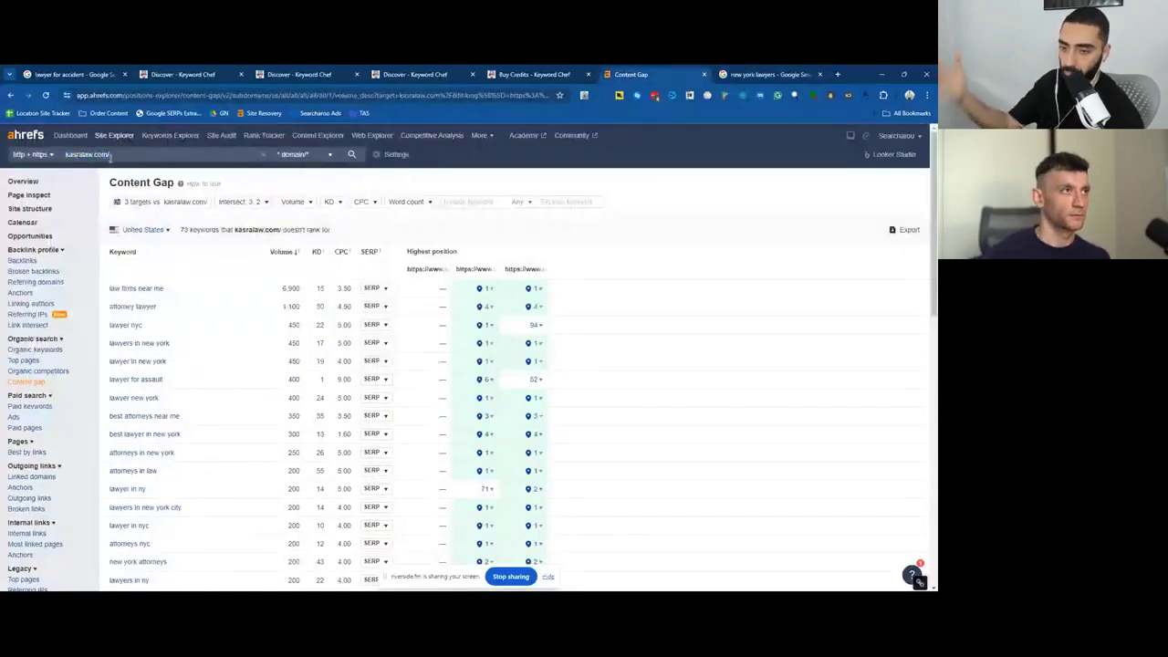
pyautogui.click(37, 383)
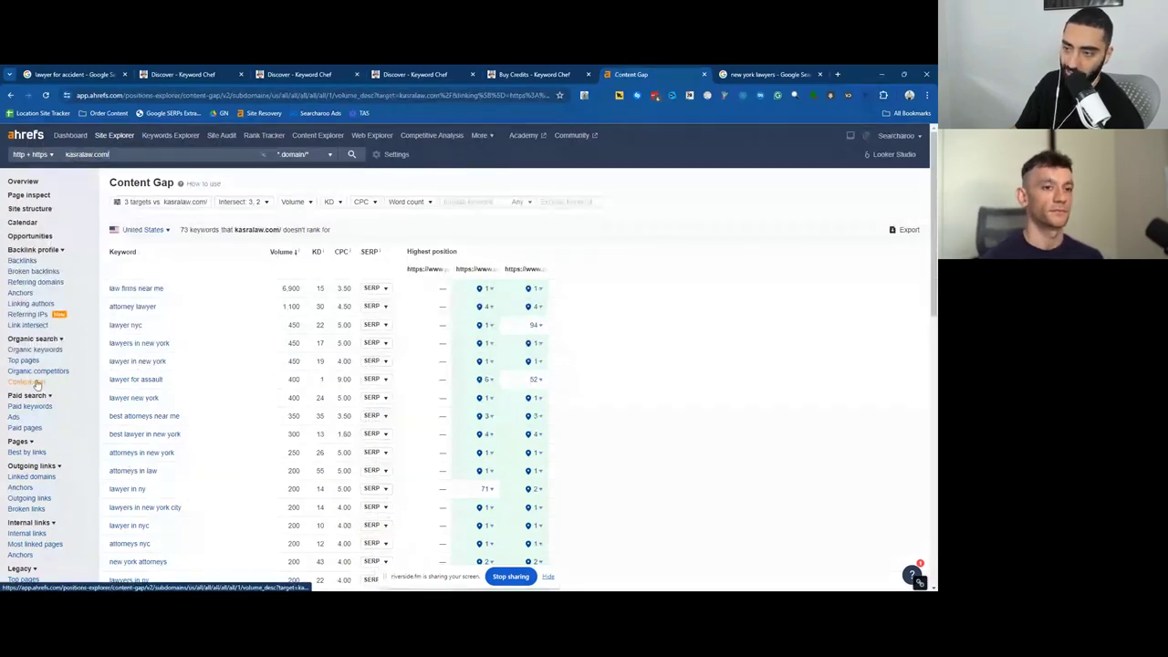
# Set the targets panel's Intersect option to All intersections and apply it.
pyautogui.click(173, 201)
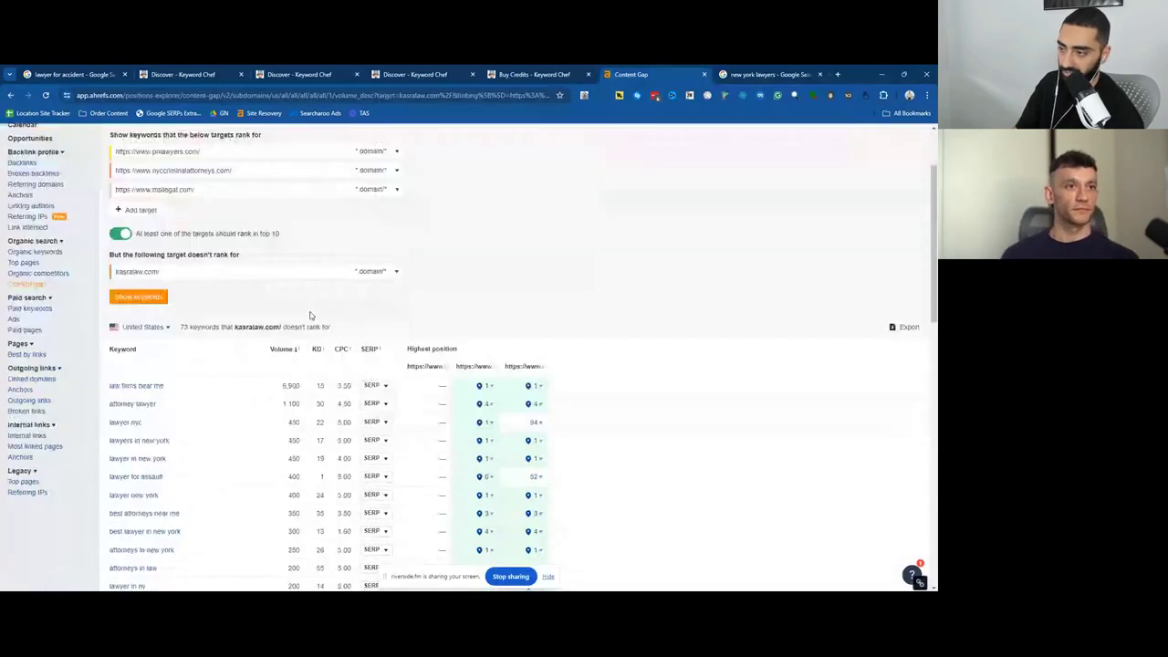
pyautogui.click(244, 205)
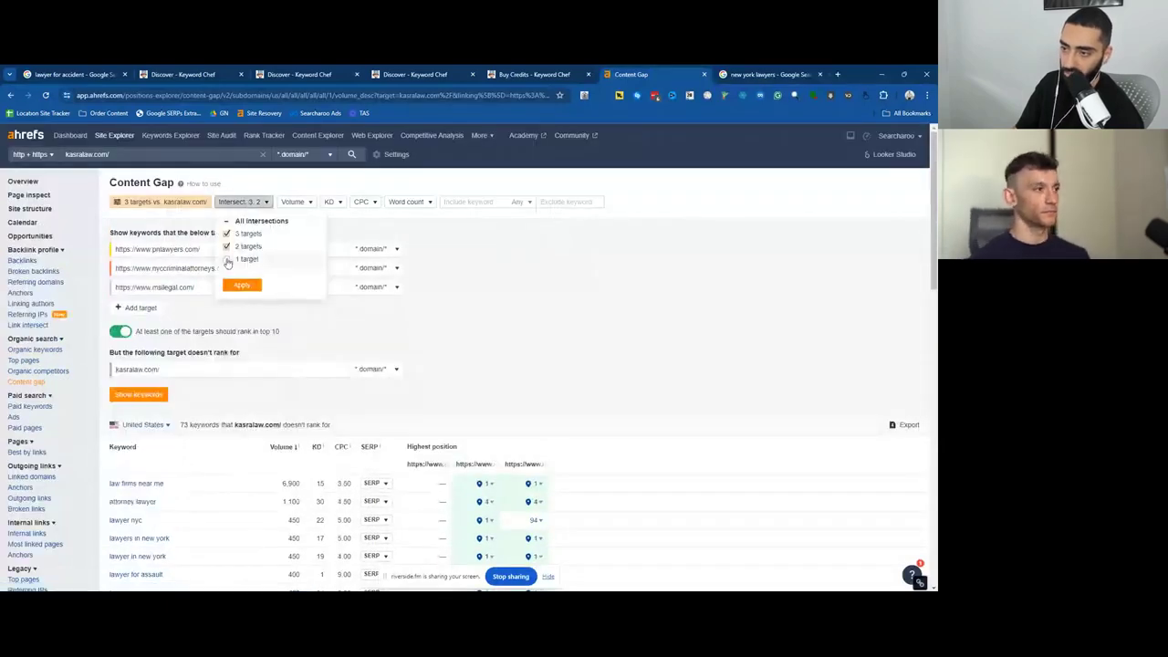
pyautogui.click(241, 286)
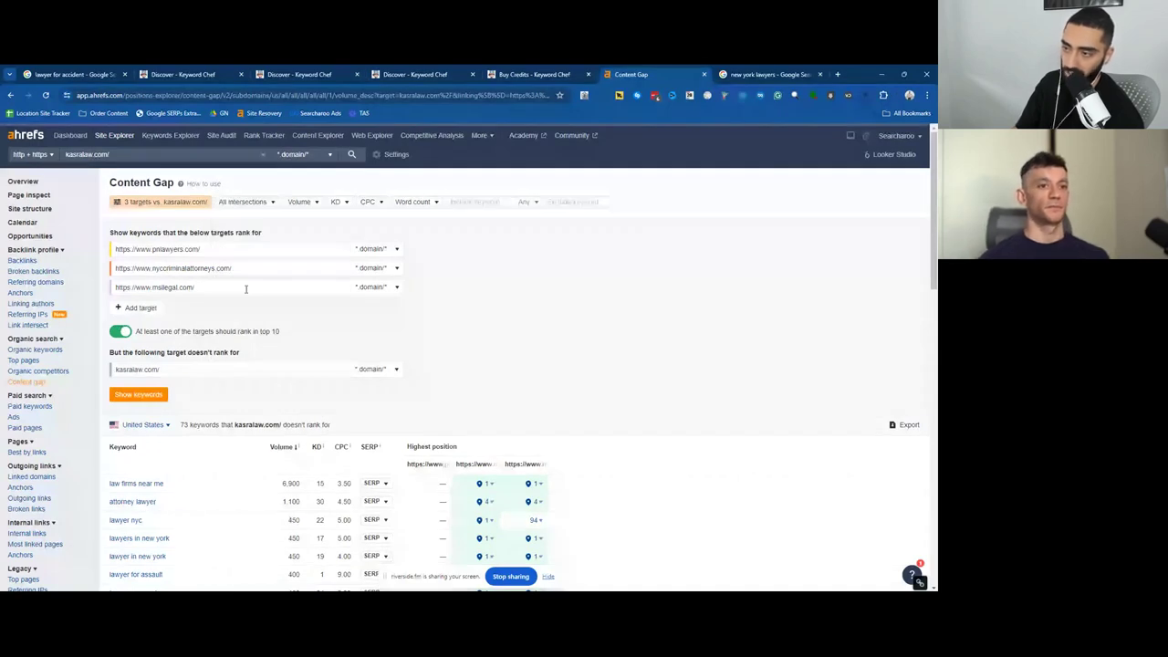
pyautogui.click(244, 202)
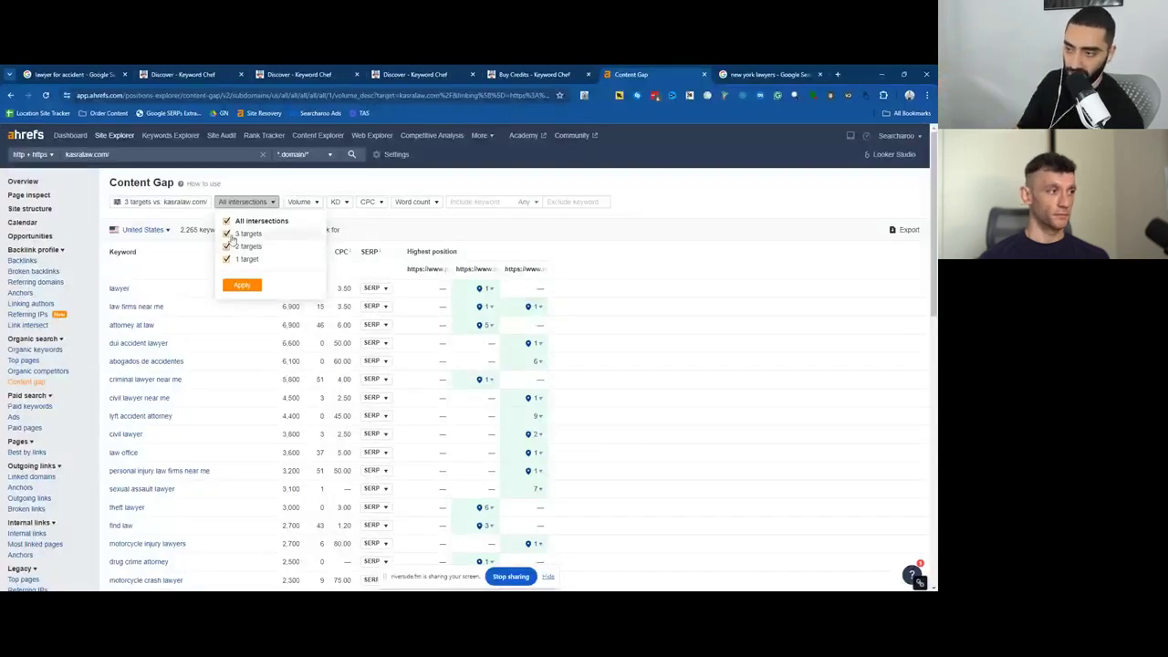
# Uncheck the '3 targets' and '1 target' intersections and apply, leaving 73 keywords.
pyautogui.click(244, 234)
pyautogui.click(244, 259)
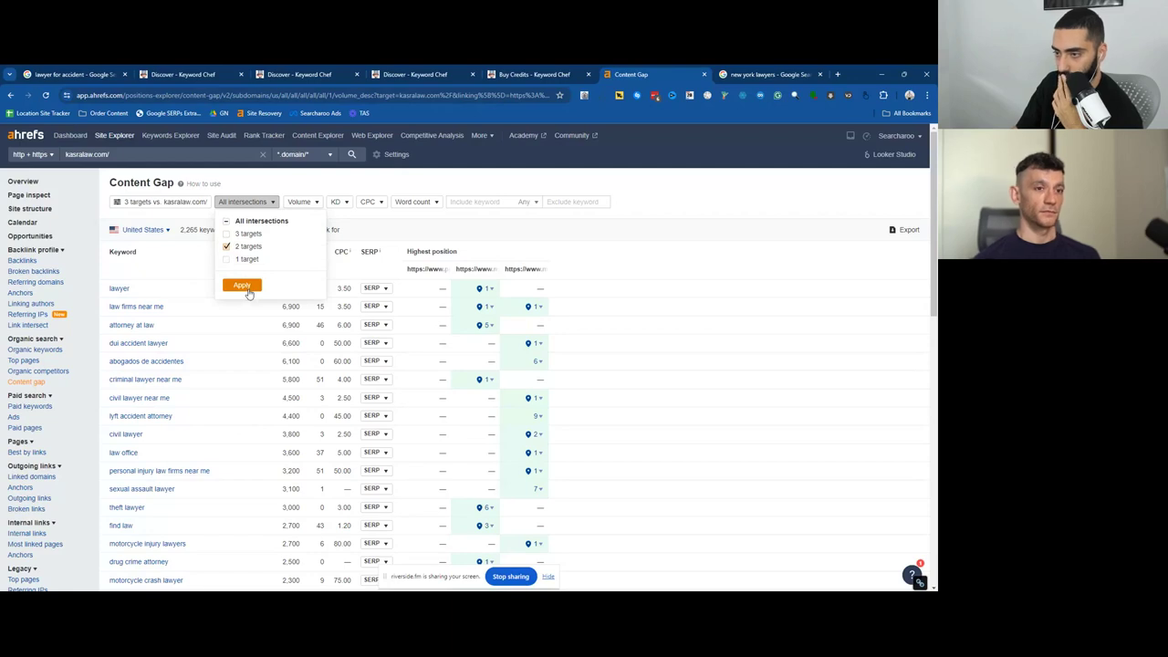
pyautogui.click(242, 285)
# Go to page 2 of the results, led by 'best lawyers in new york city'.
pyautogui.scroll(-3, 335, 326)
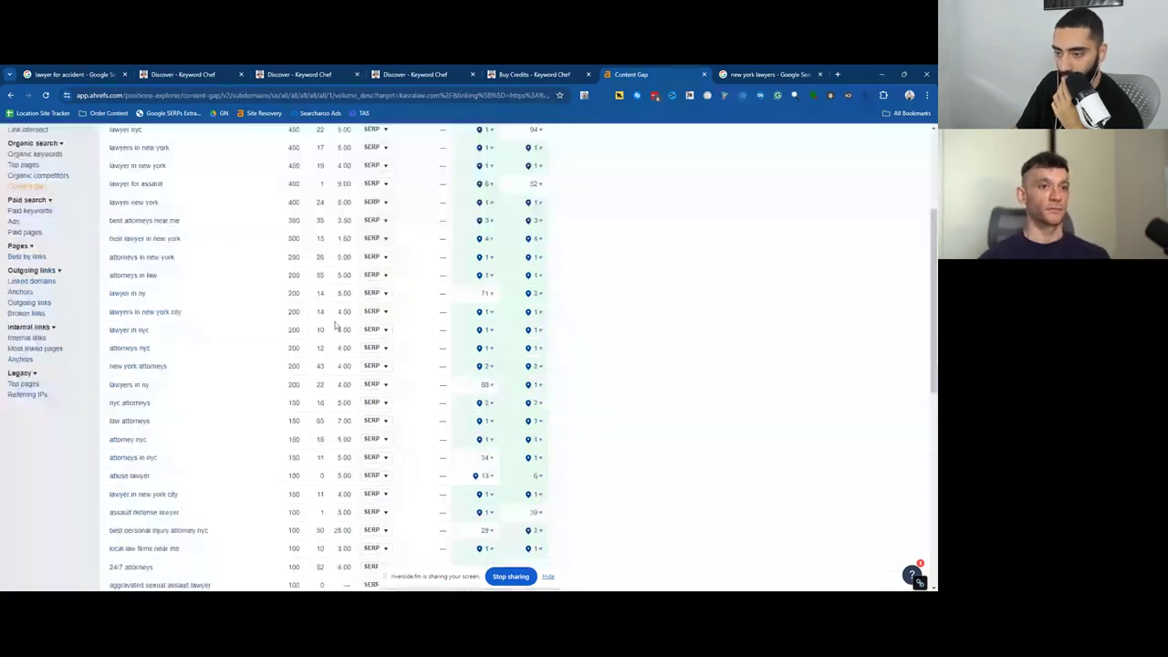
pyautogui.scroll(-1, 335, 325)
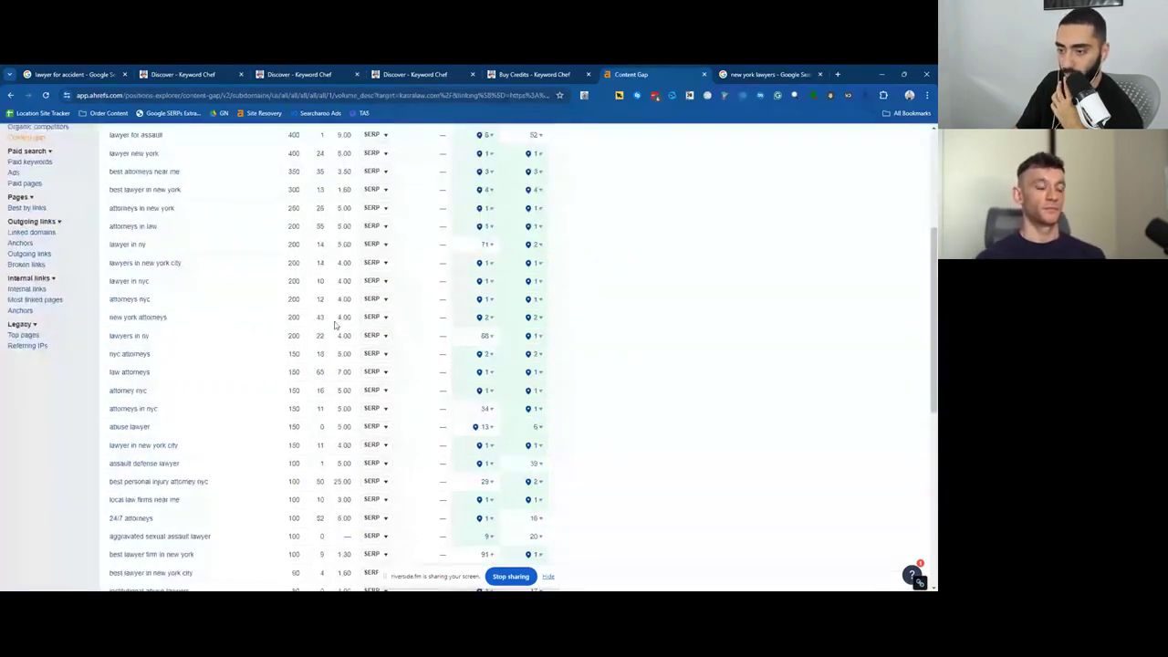
pyautogui.scroll(-5, 335, 324)
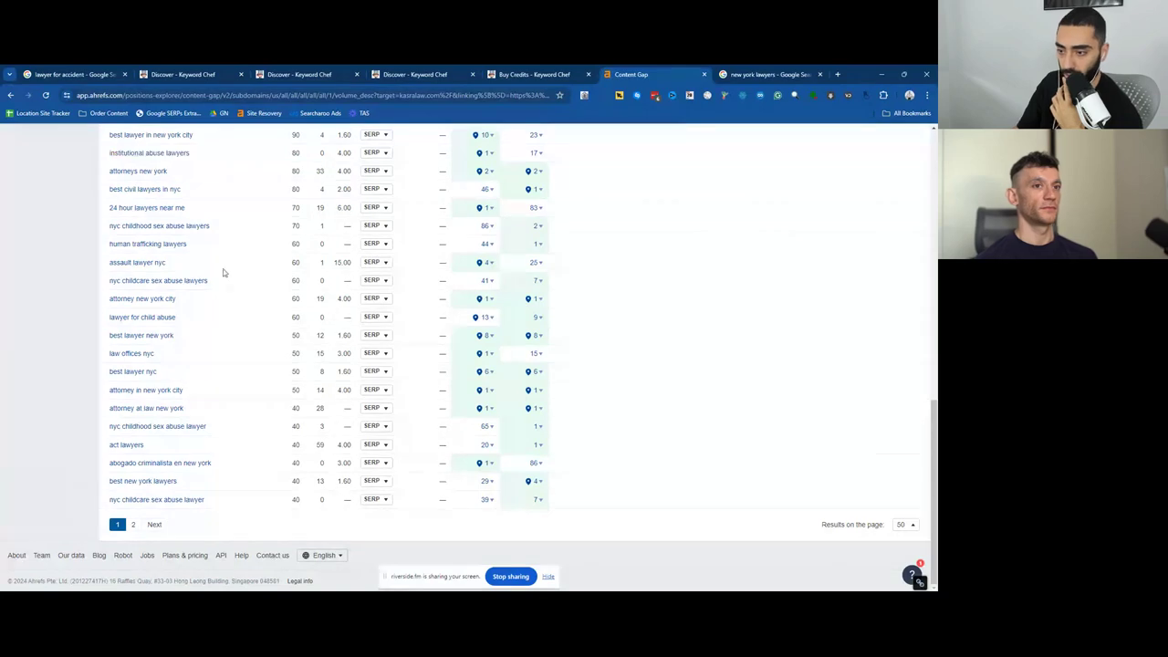
pyautogui.click(133, 525)
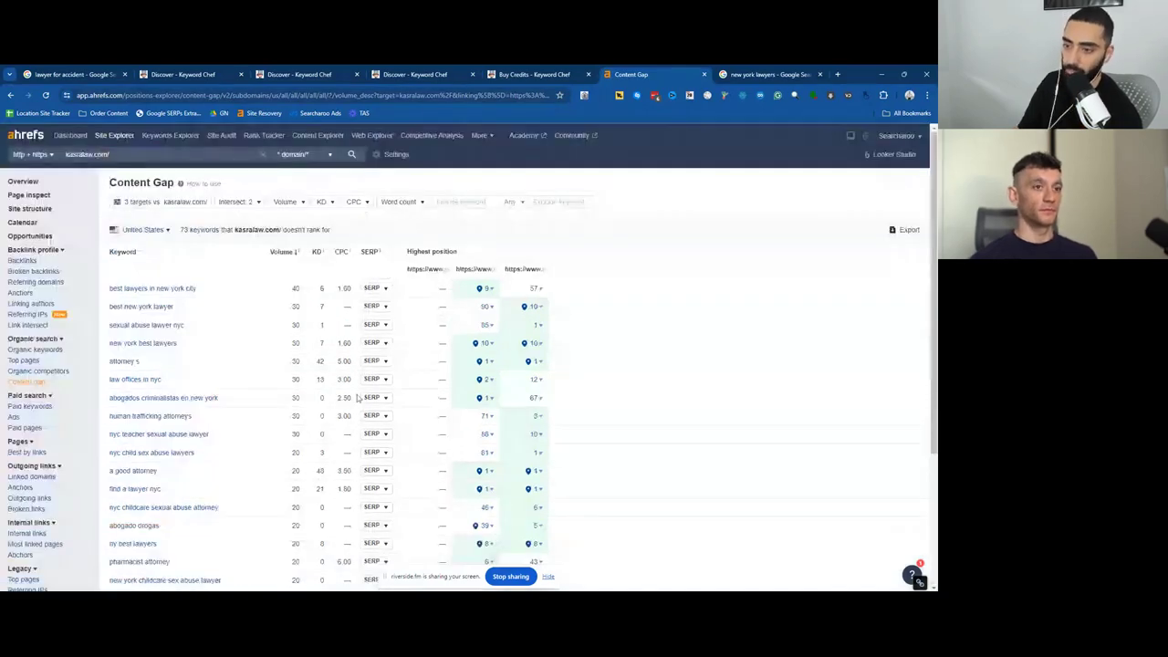
pyautogui.scroll(-1, 365, 385)
pyautogui.scroll(-1, 365, 385)
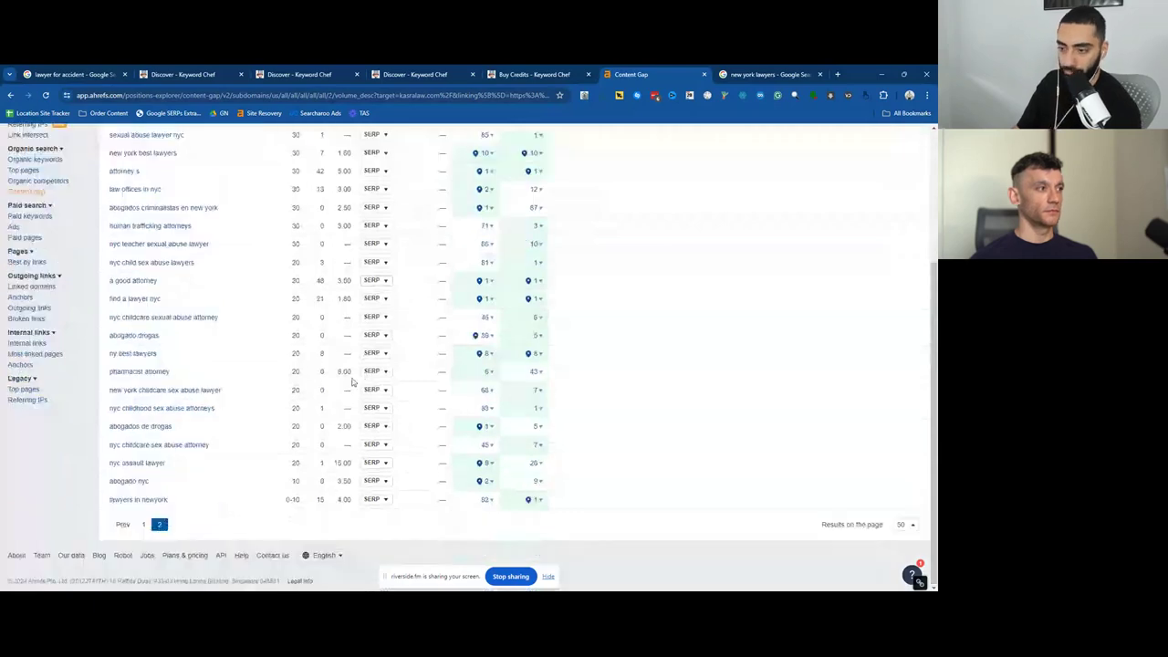
pyautogui.scroll(2, 213, 341)
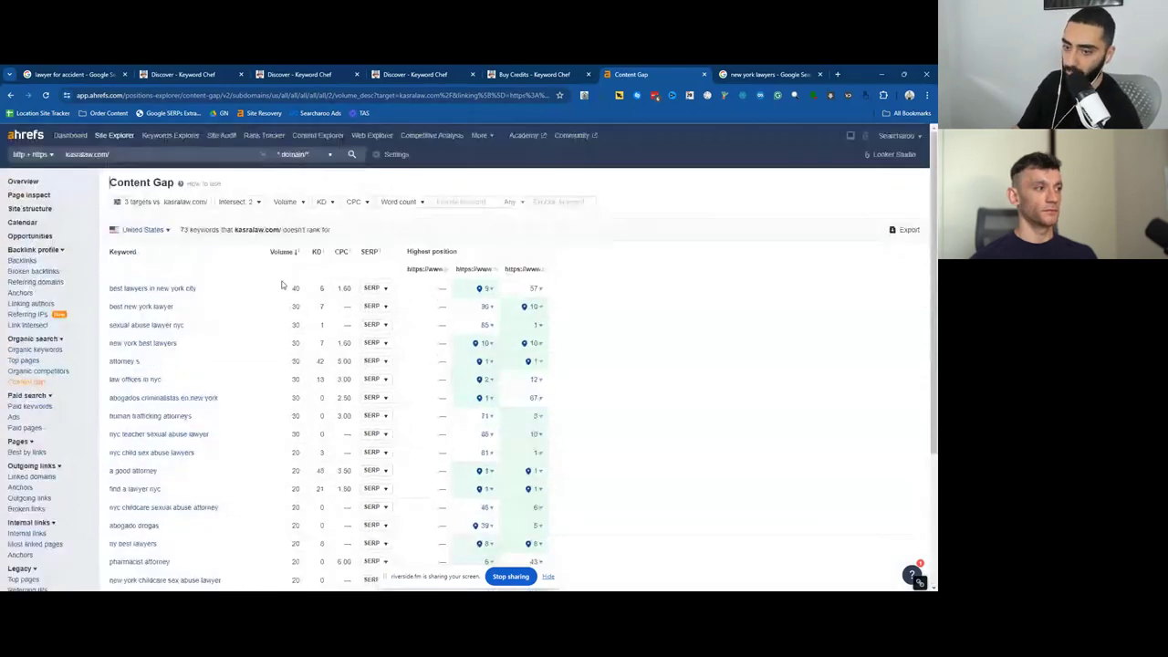